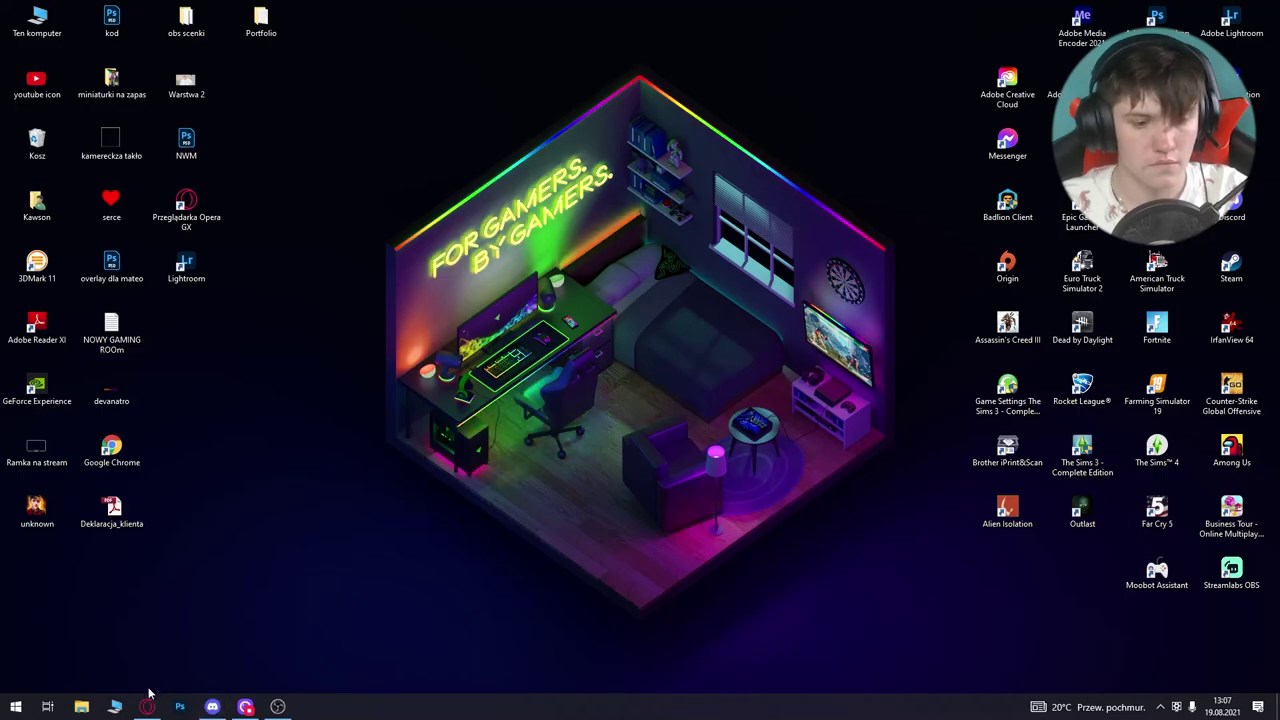
- Start playing the MINIATURKA BEZ GFX PACK! video from the channel's Videos tab in Opera GX
left_click(147, 707)
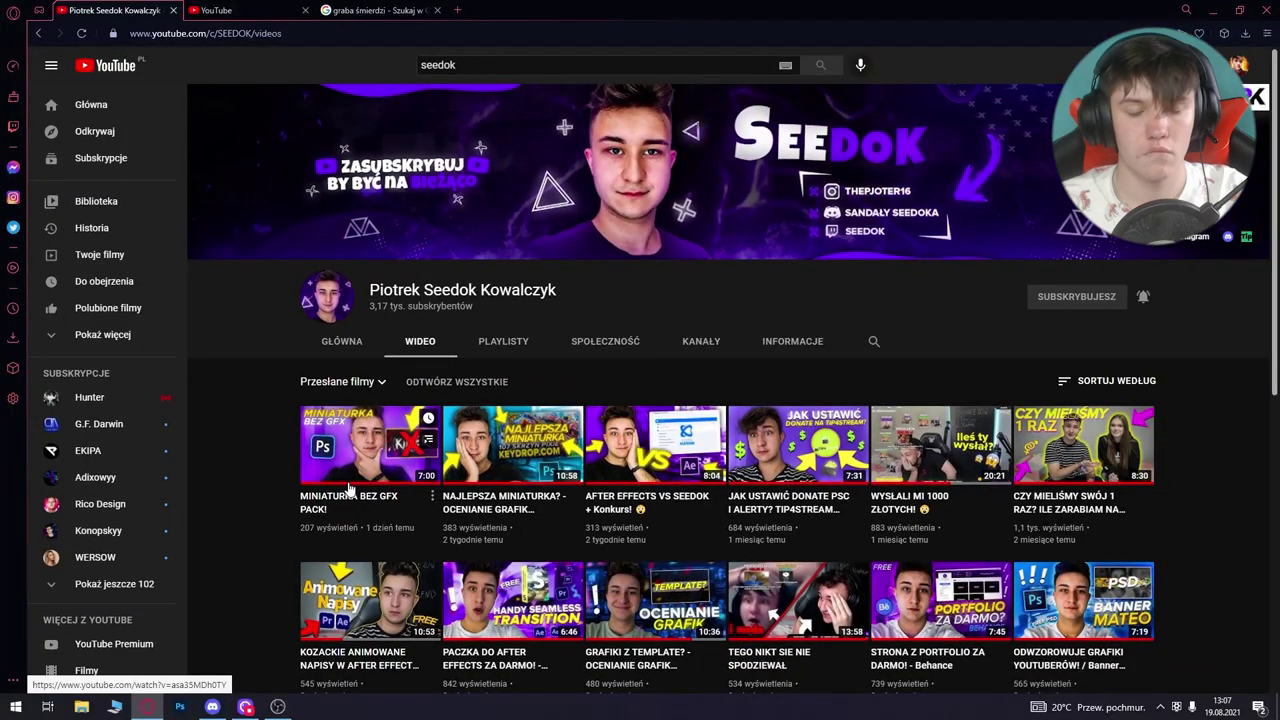
left_click(349, 488)
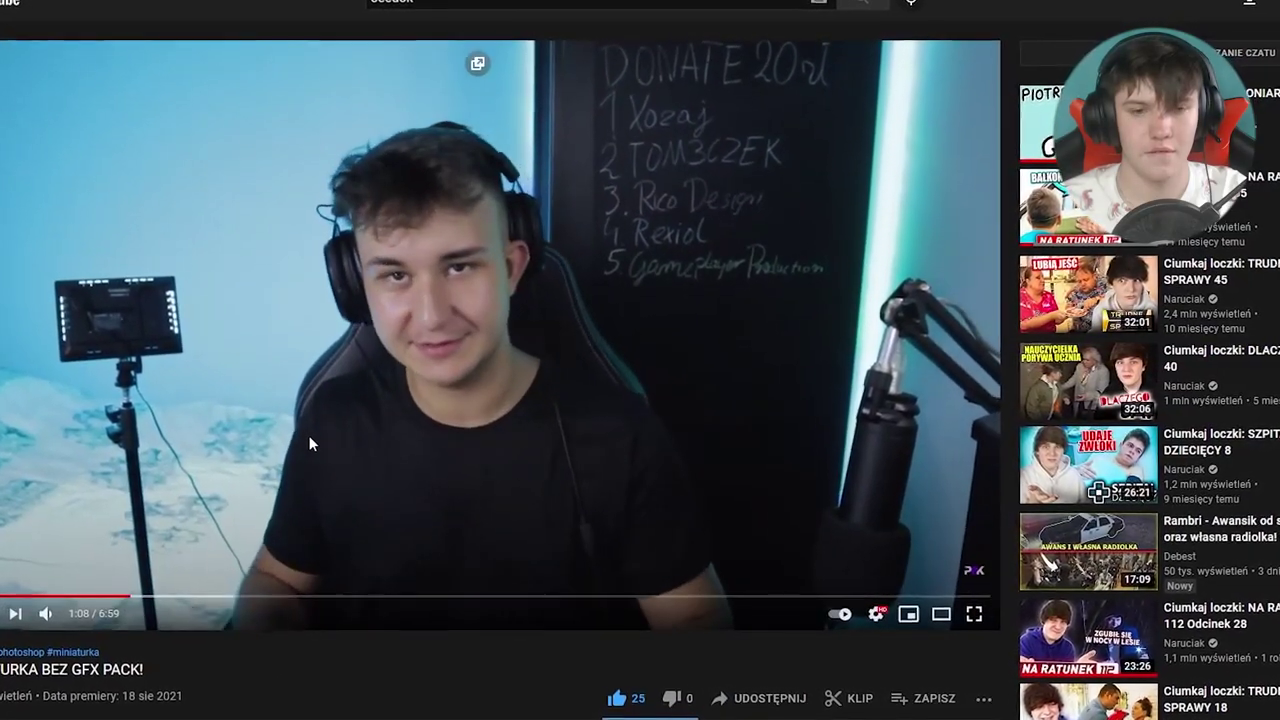
- Remove the white Tło background layer and scale the YouTube screenshot to fill the canvas
left_click(307, 436)
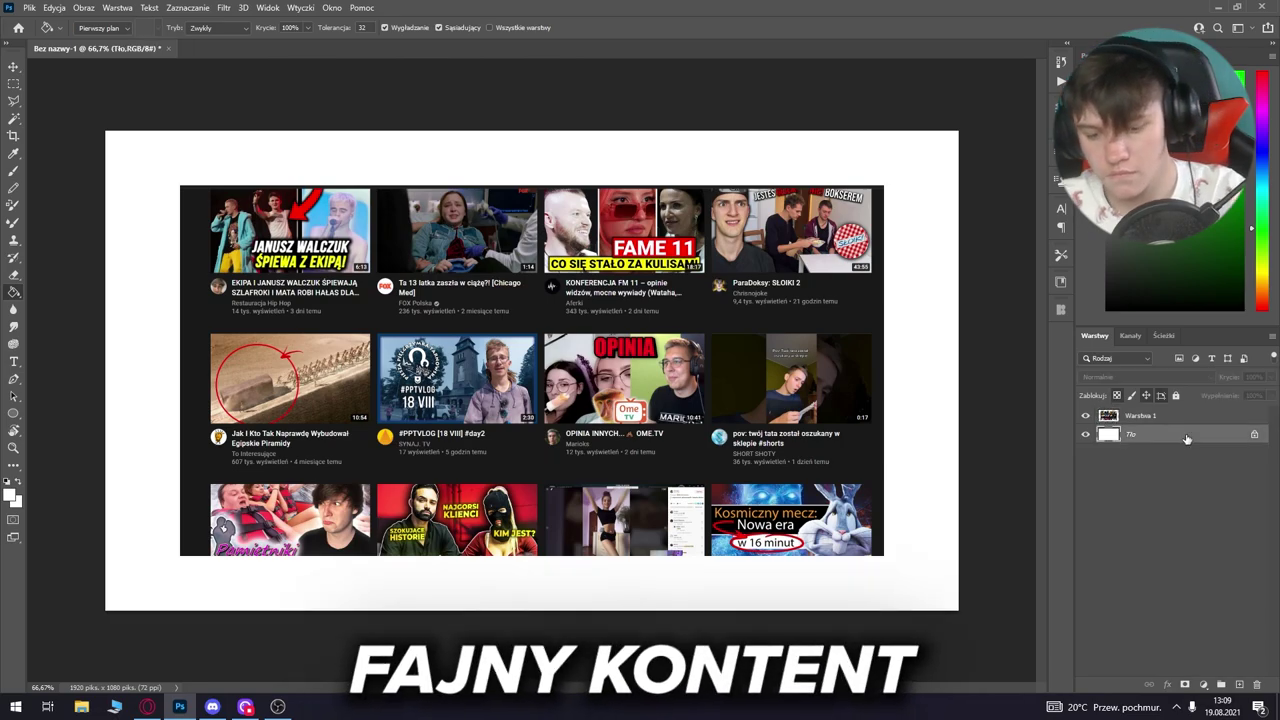
key("Delete")
left_click_drag(873, 183, 958, 130)
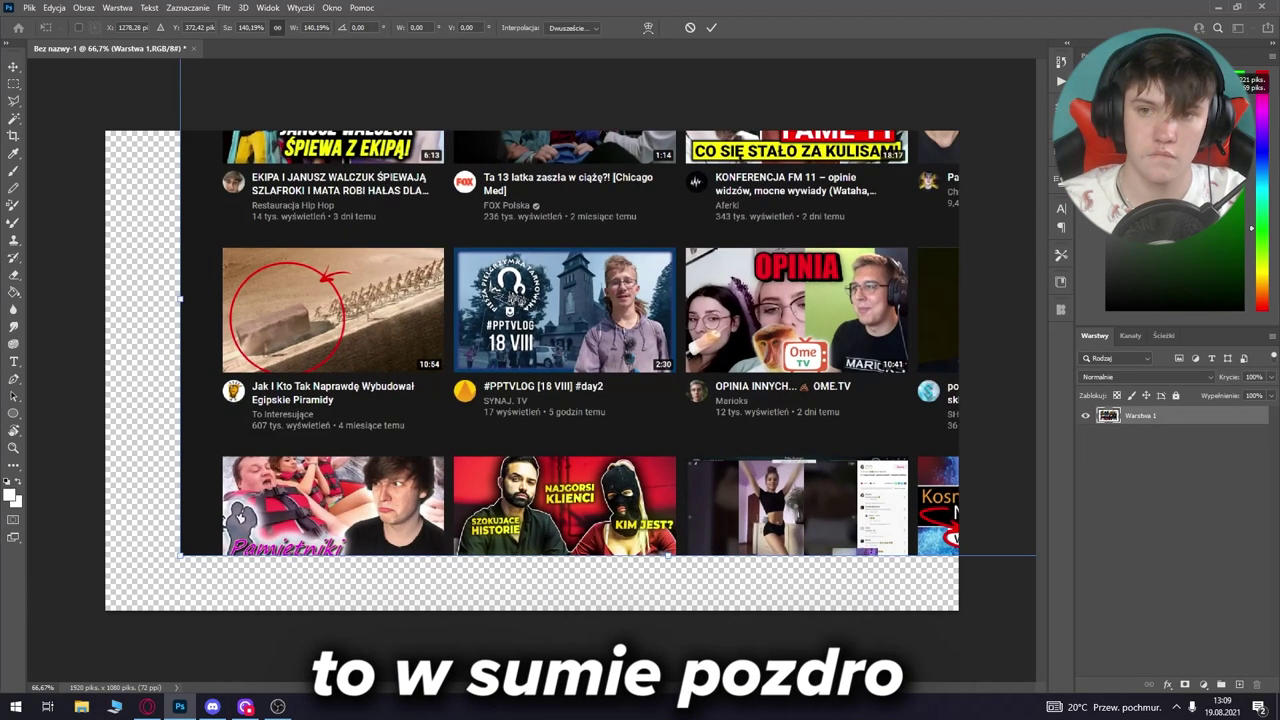
key("Return")
- Darken the screenshot with Hue/Saturation lightness -69
key("g")
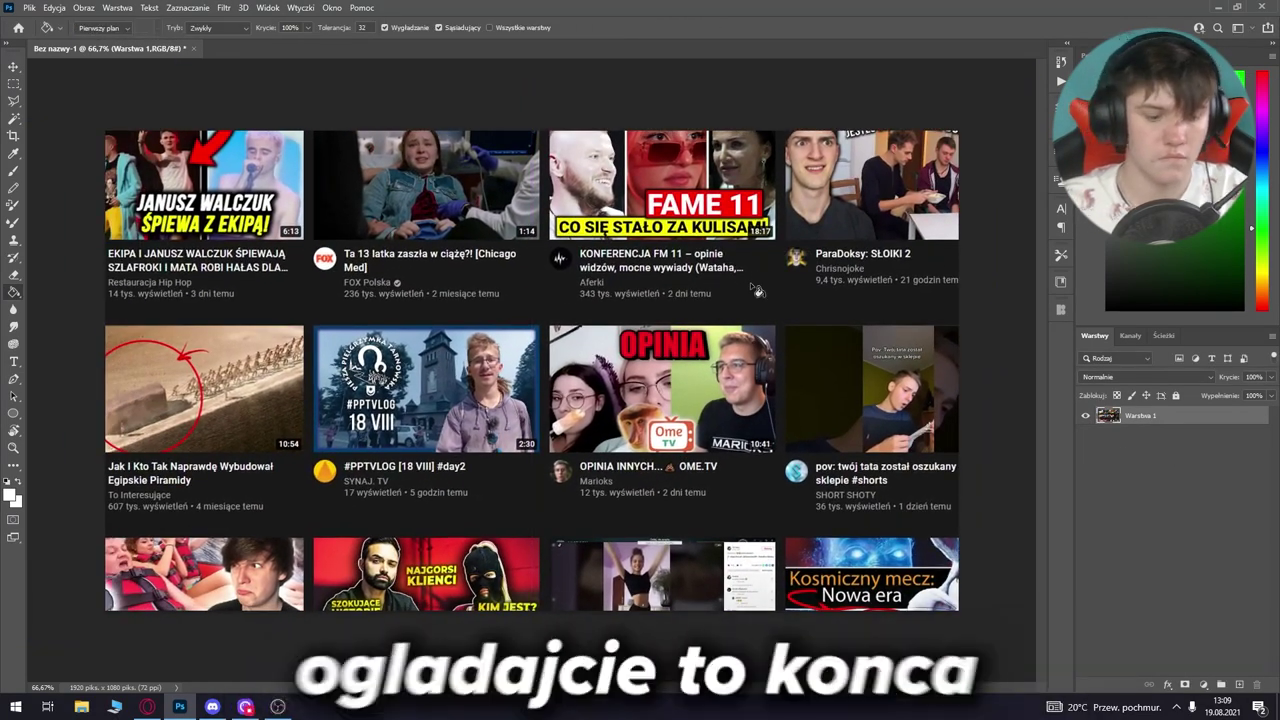
key("ctrl+u")
left_click_drag(935, 215, 893, 215)
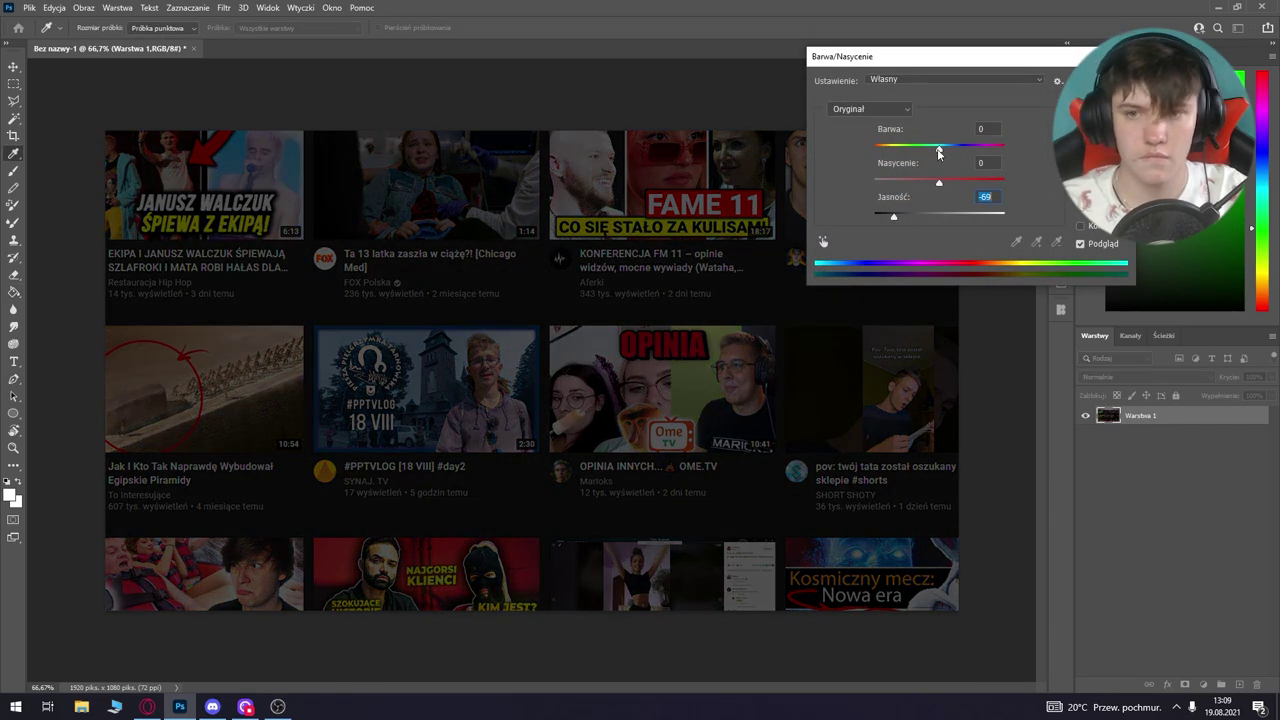
key("Return")
- Blur the darkened background, add a new layer and brush-letter MINIATURKA in white
key("b")
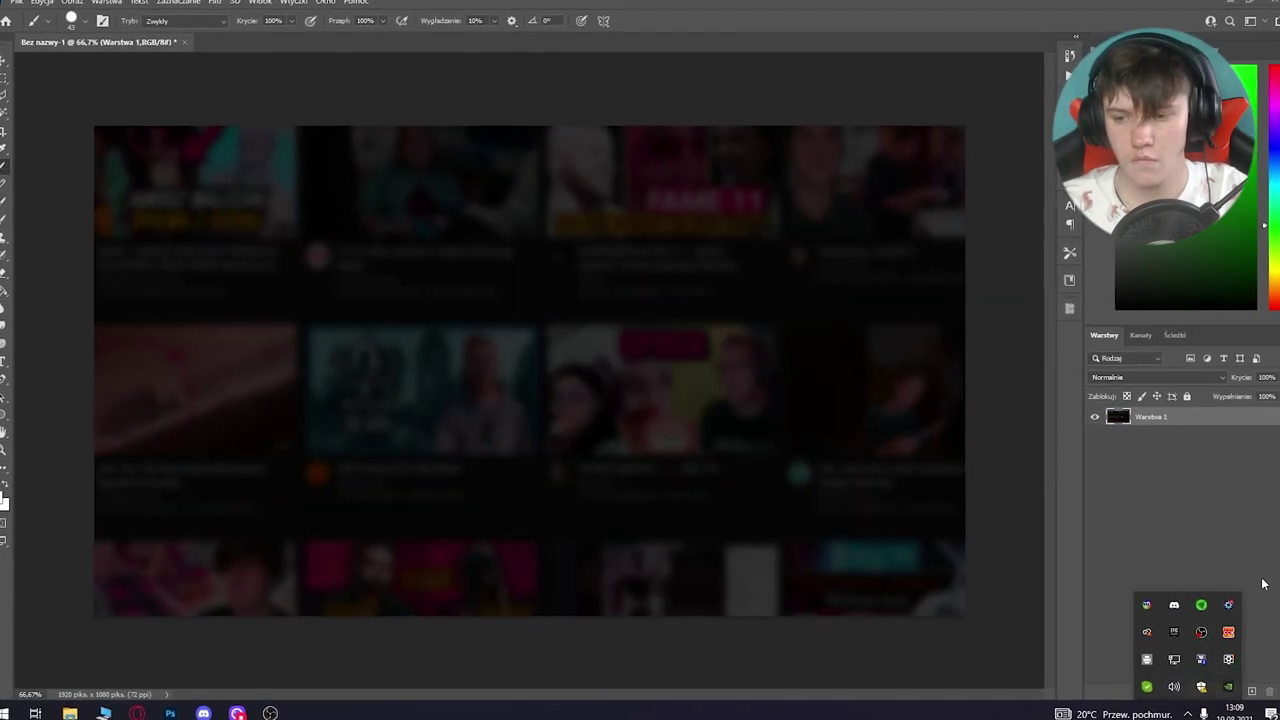
left_click(1240, 684)
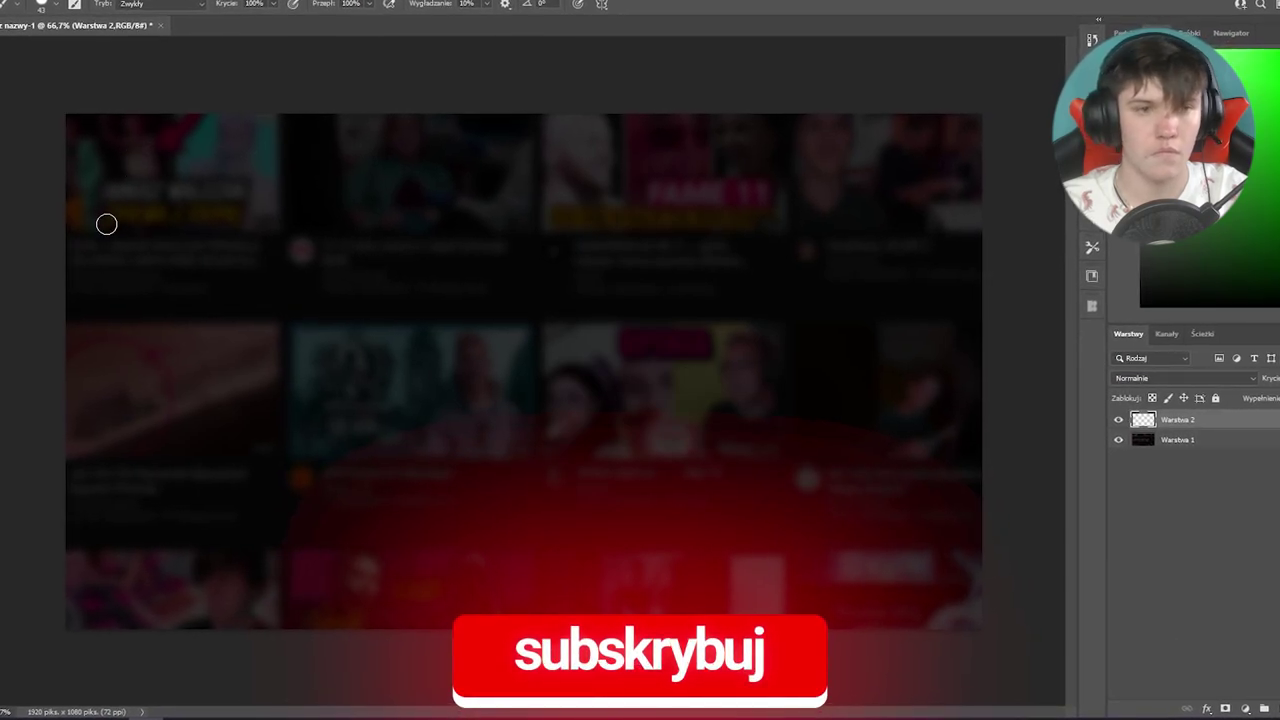
left_click_drag(186, 130, 197, 282)
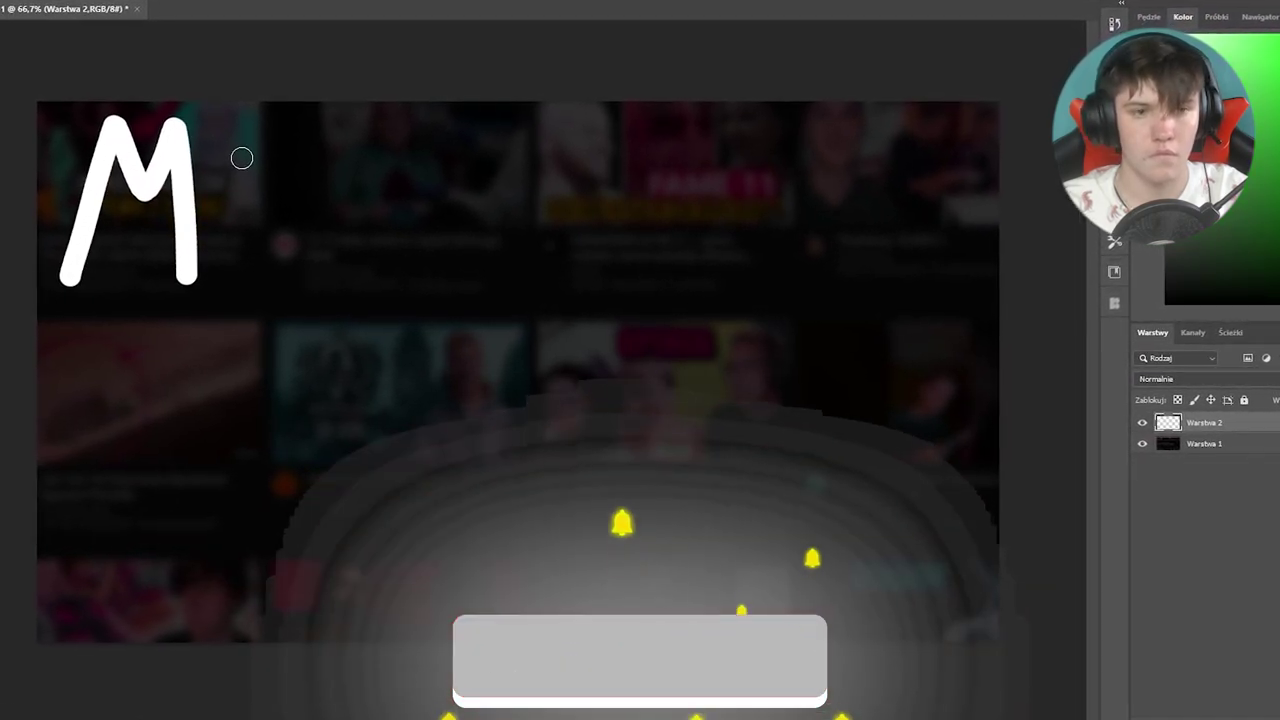
mouse_move(272, 270)
left_mouse_down()
mouse_move(305, 118)
mouse_move(370, 120)
mouse_move(420, 240)
mouse_move(468, 240)
left_mouse_up()
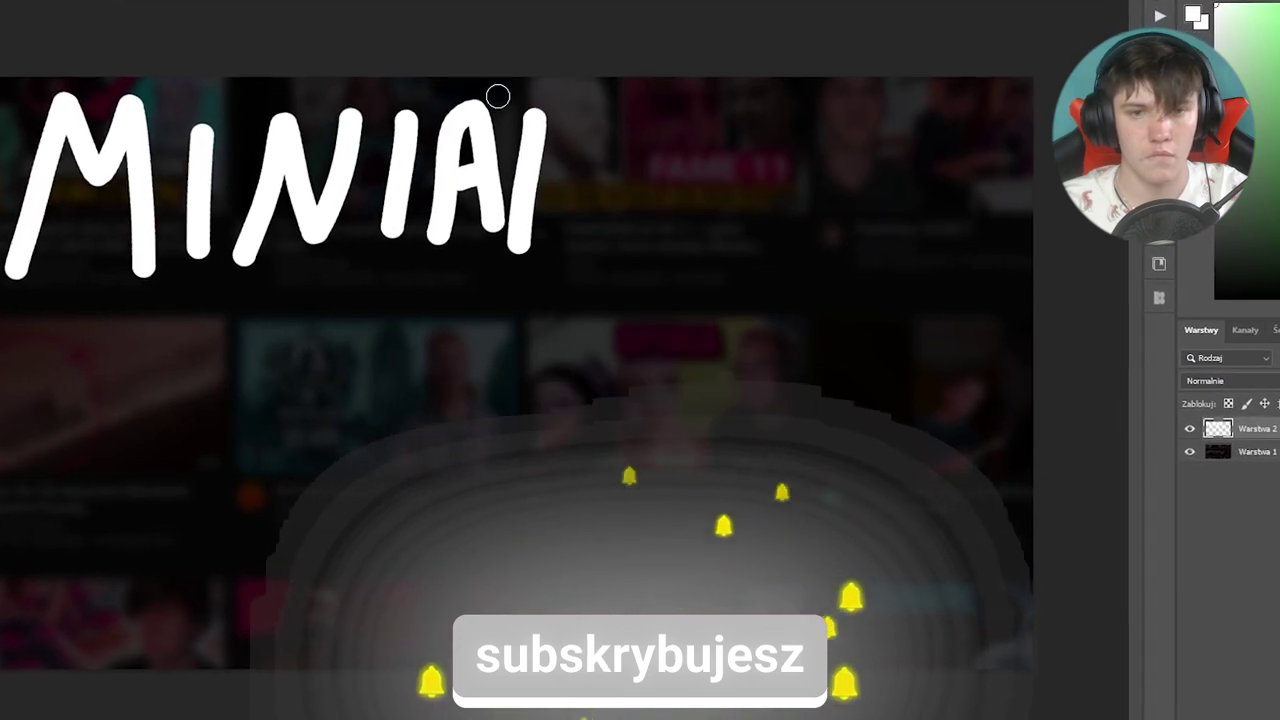
mouse_move(440, 100)
left_mouse_down()
mouse_move(570, 92)
mouse_move(645, 115)
left_mouse_up()
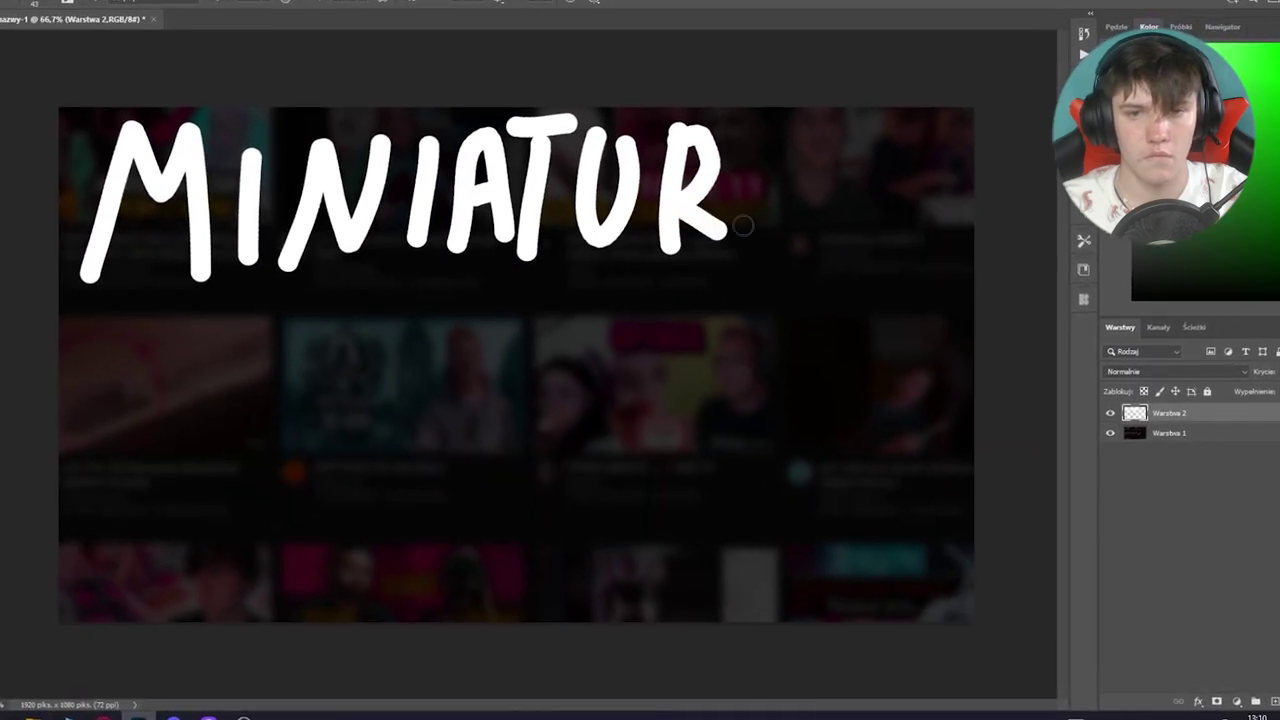
left_click_drag(766, 130, 764, 236)
mouse_move(815, 155)
left_mouse_down()
mouse_move(820, 230)
mouse_move(900, 262)
left_mouse_up()
- Brush-letter BEZ in green and GFX in red on the second line
left_click_drag(62, 315, 60, 432)
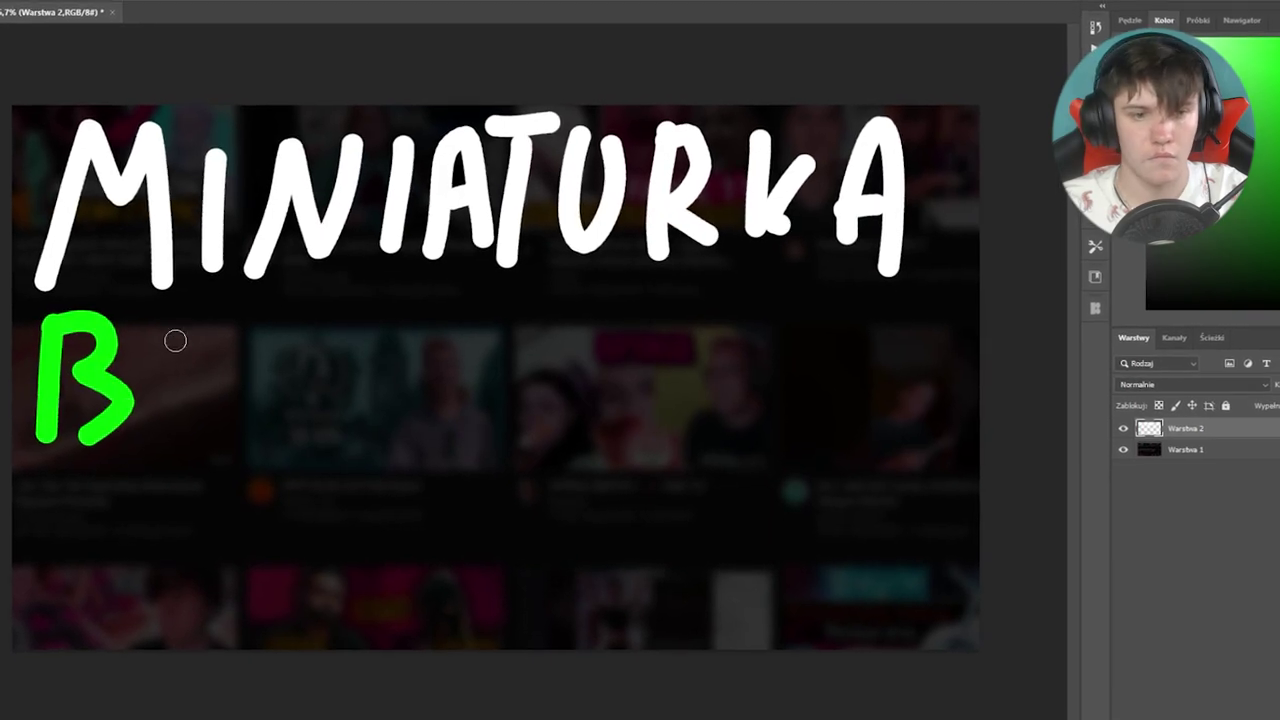
left_click_drag(160, 330, 225, 425)
left_click_drag(263, 325, 325, 415)
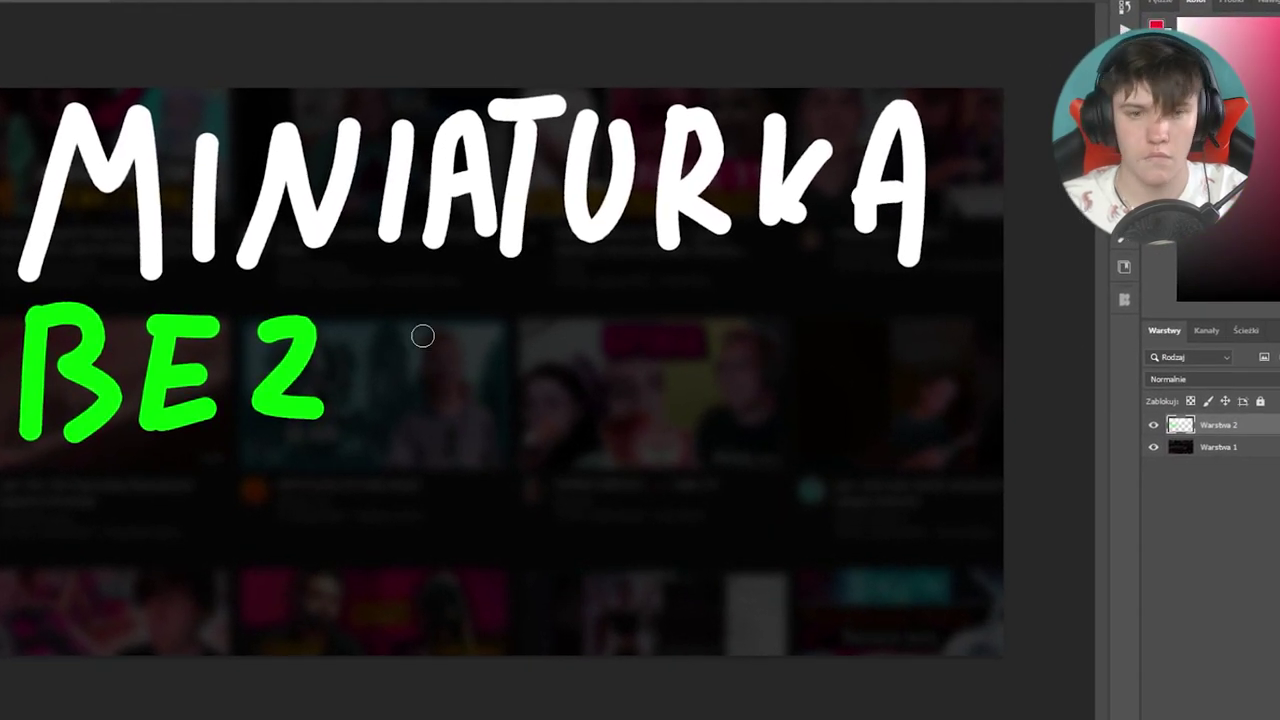
left_click_drag(422, 336, 455, 368)
left_click_drag(590, 312, 655, 378)
left_click_drag(642, 306, 585, 392)
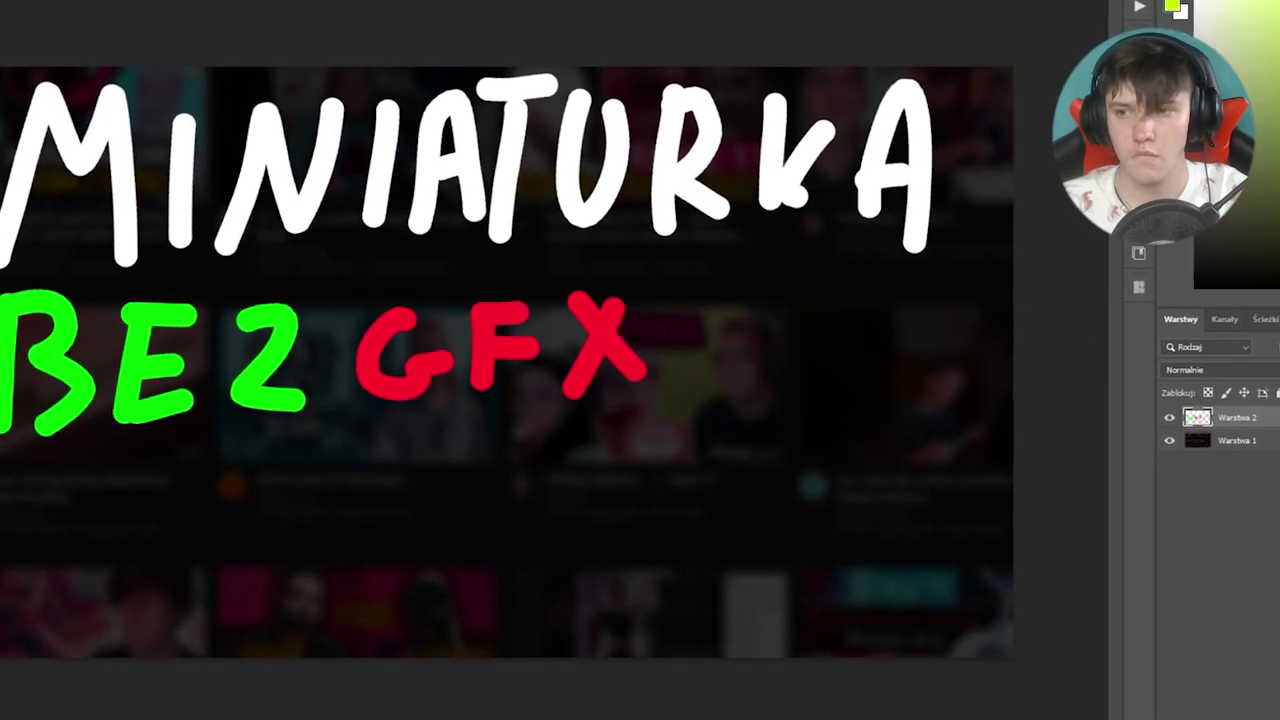
- Brush-letter the yellow third line, ending with a yellow smiley
left_click_drag(240, 565, 300, 550)
left_click_drag(365, 460, 355, 550)
left_click_drag(450, 450, 510, 545)
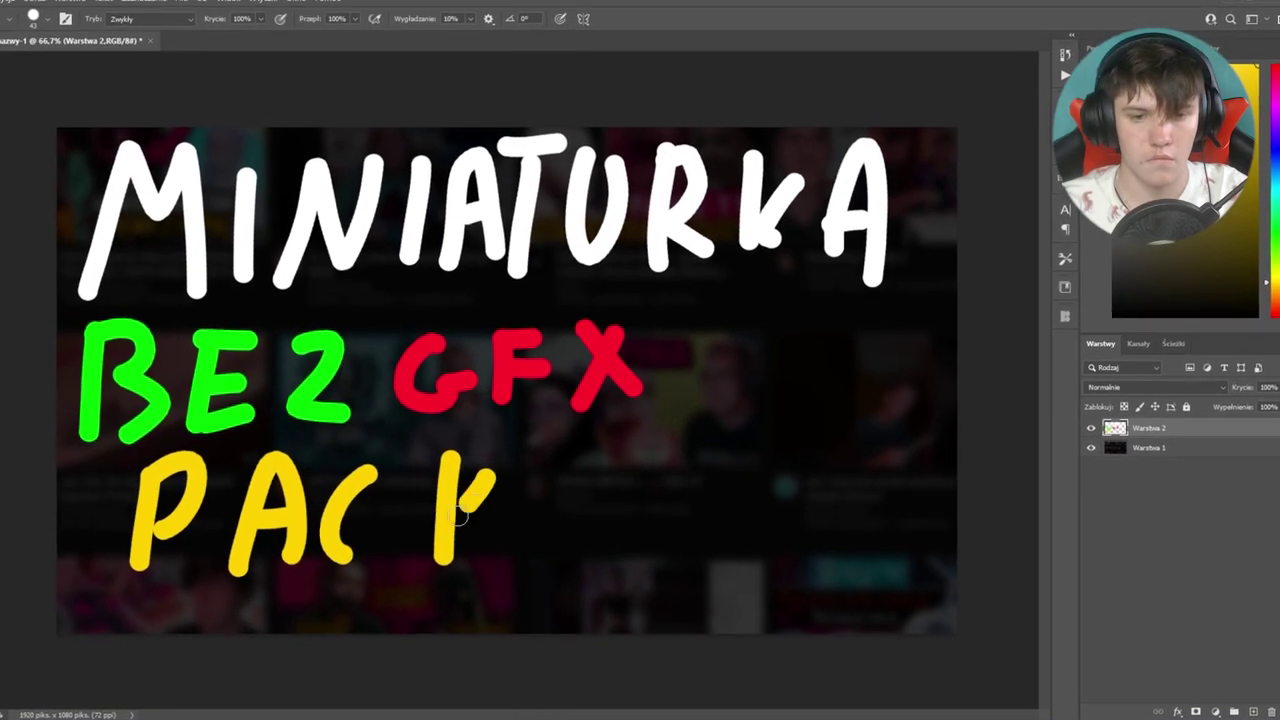
left_click_drag(590, 470, 575, 485)
left_click(608, 425)
left_click_drag(670, 445, 765, 455)
left_click(849, 480)
left_click(851, 549)
left_click_drag(914, 451, 920, 606)
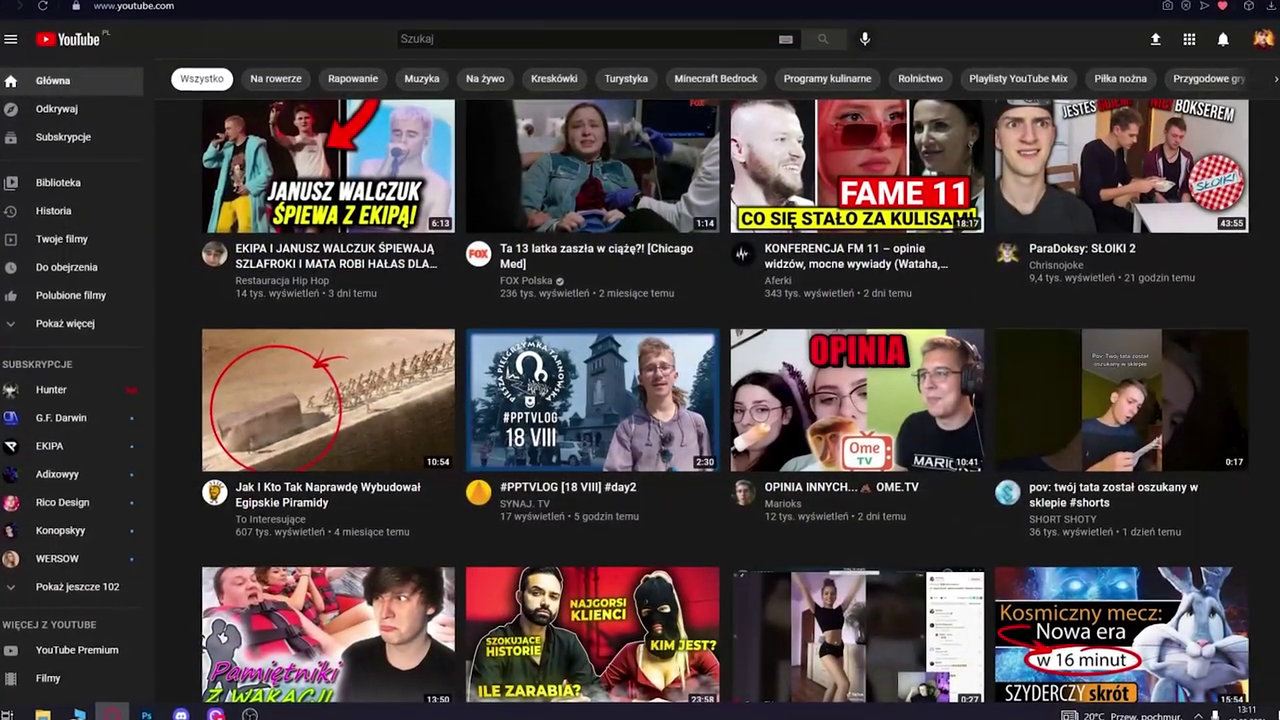
- Snip the YouTube home page, position it on the canvas and darken it with Hue/Saturation
key("super+shift+s")
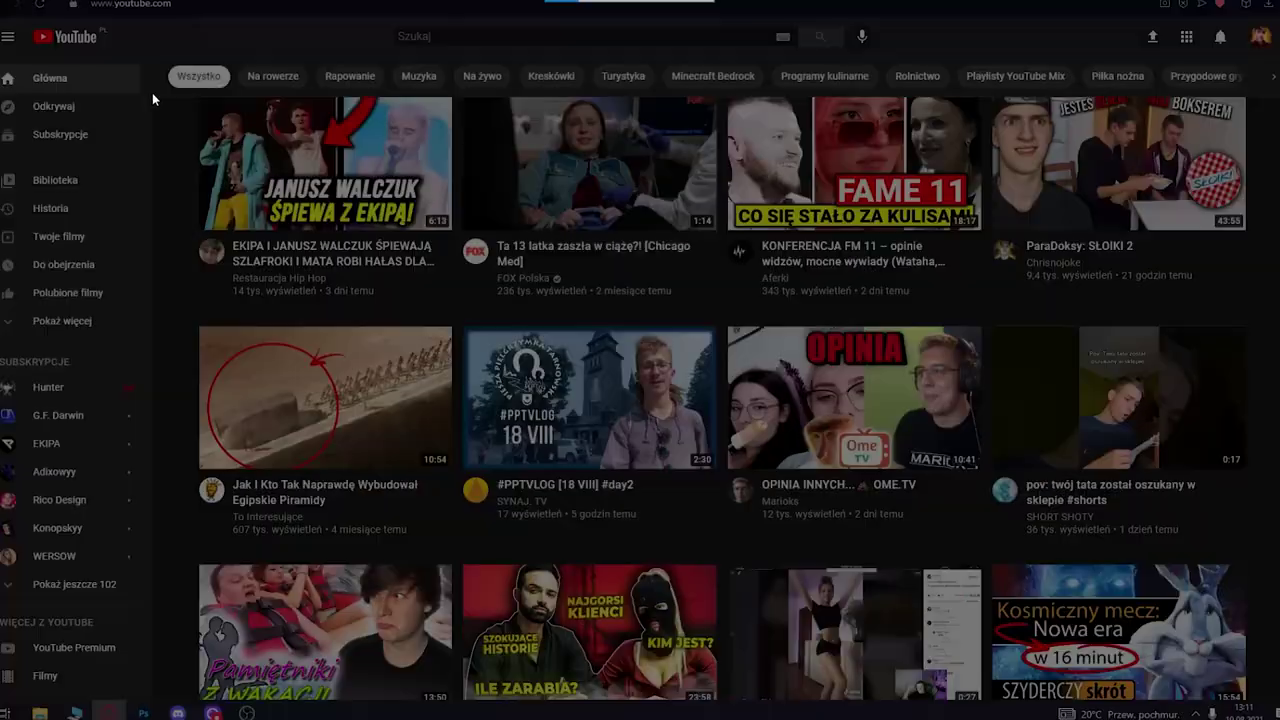
left_click_drag(143, 100, 1257, 709)
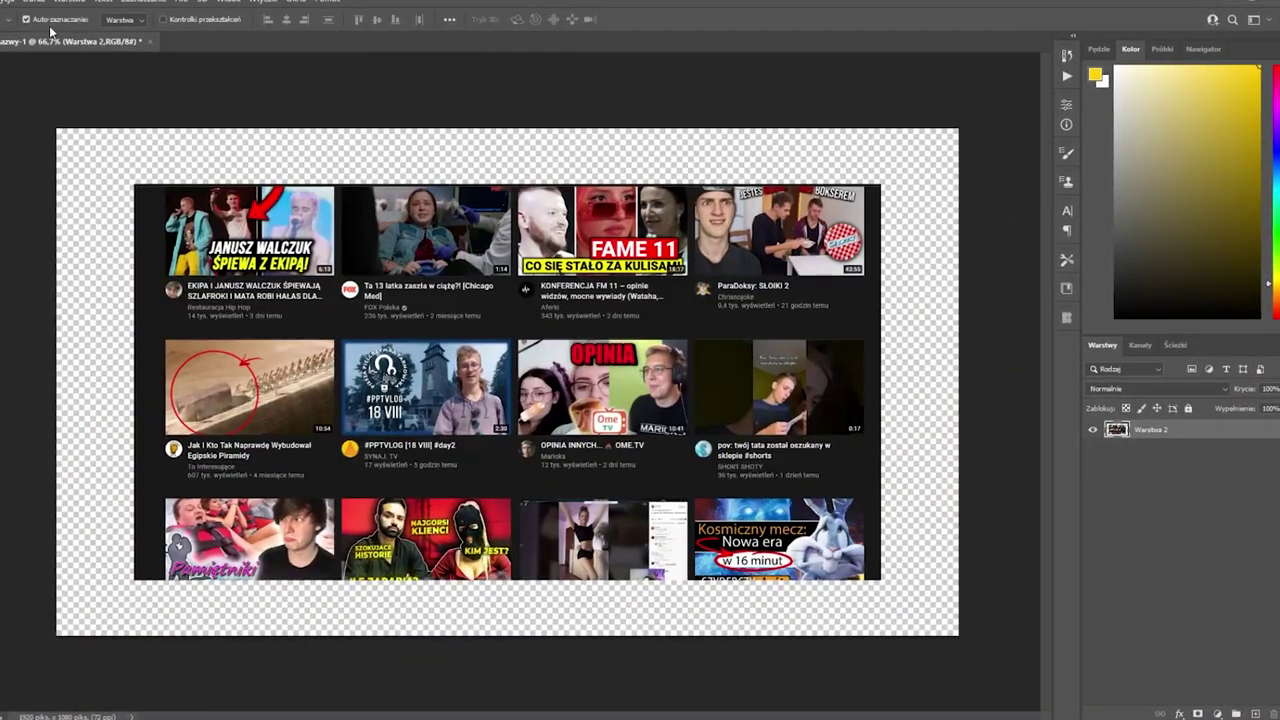
key("ctrl+t")
left_click_drag(727, 366, 603, 308)
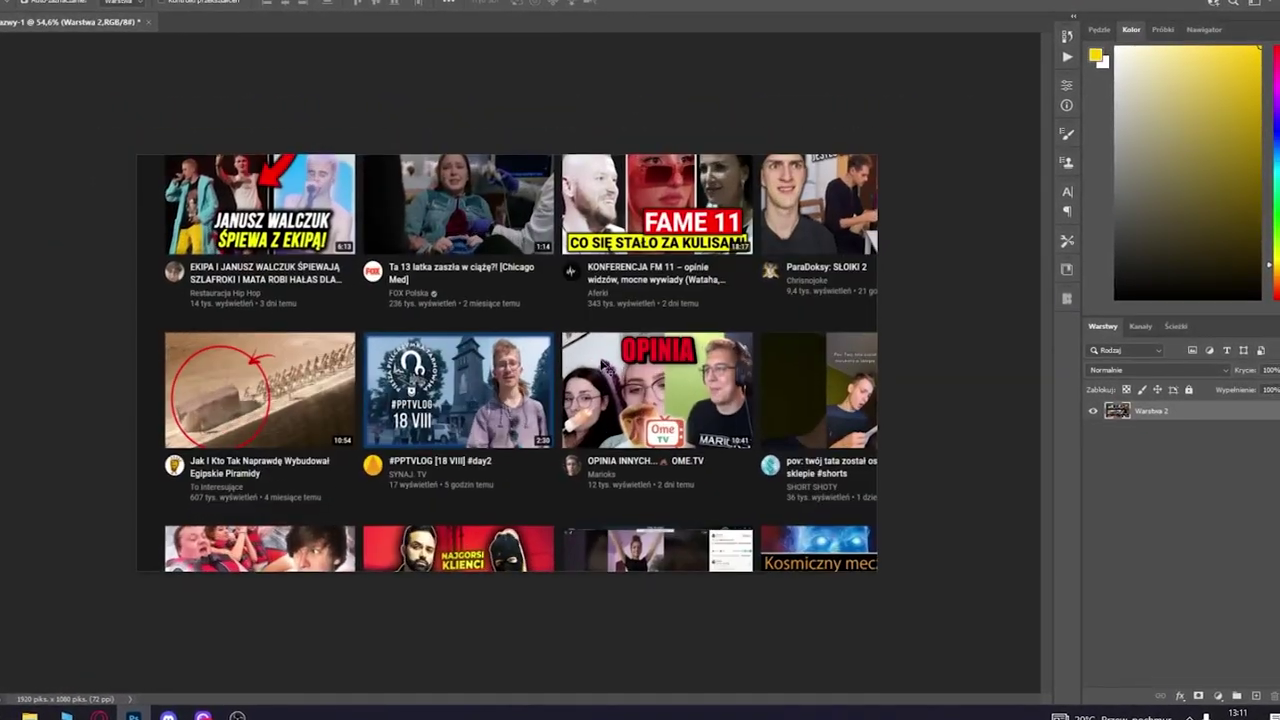
key("ctrl+u")
left_click(907, 204)
- Confirm the darkening, search Google for 'uśmiechnięty człowiek' and preview the first image result
key("Return")
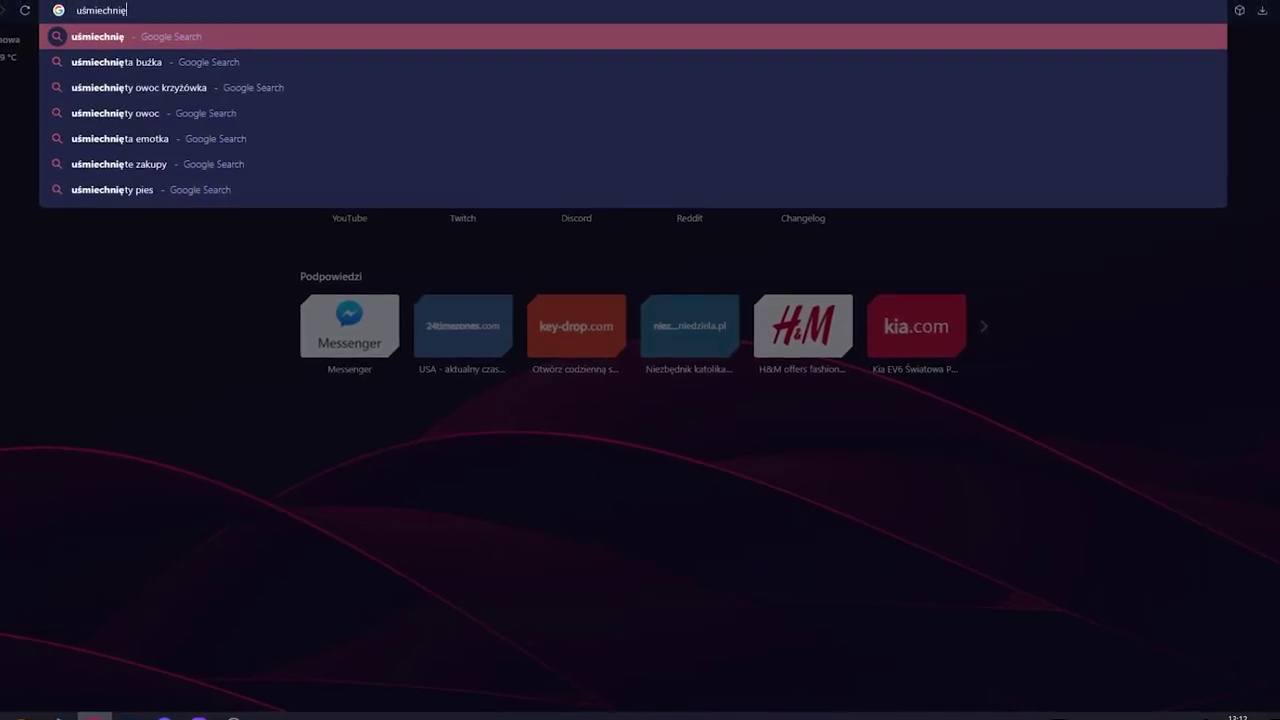
type("ęty człowiek")
key("Return")
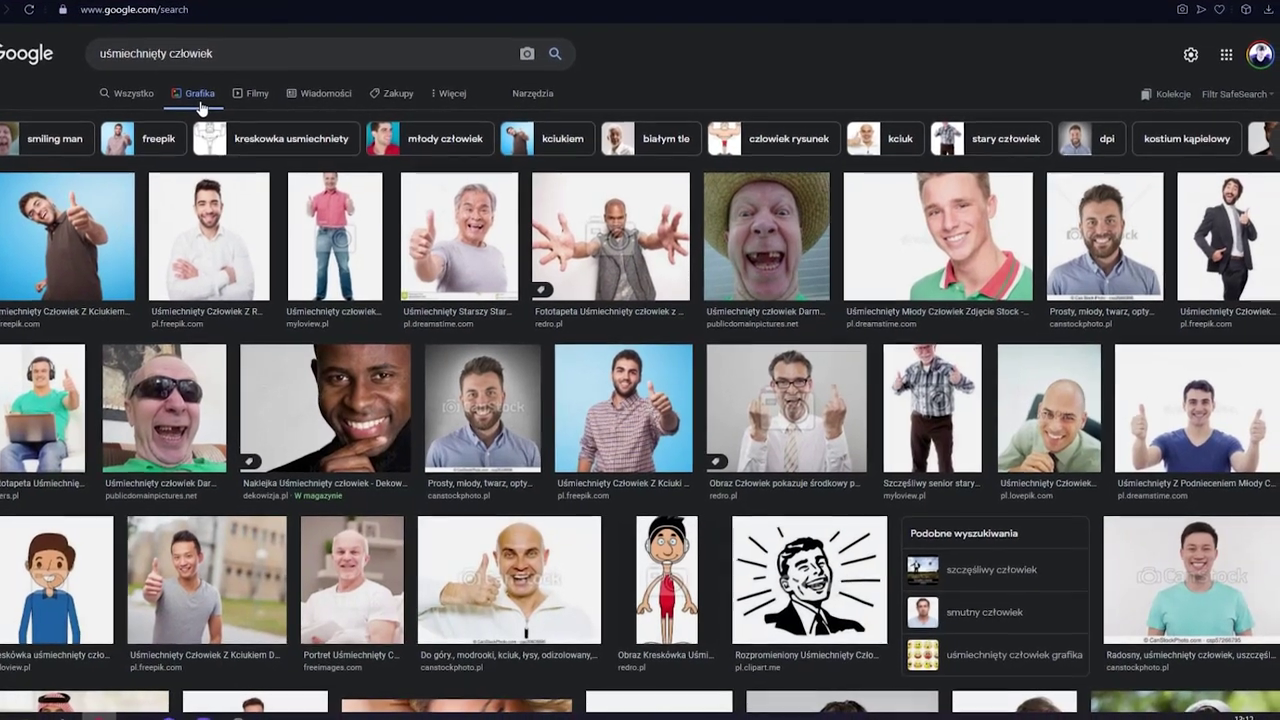
left_click(88, 205)
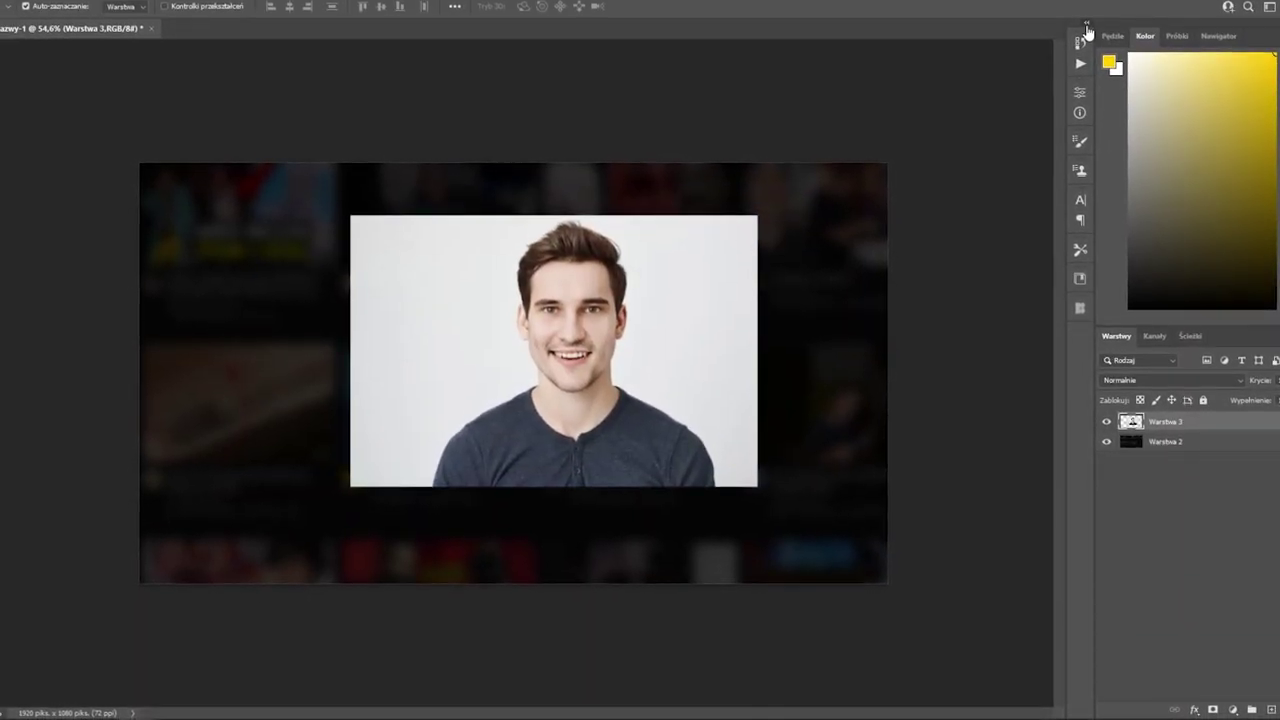
- Expand the docked panels, including Icons8 and the actions list, then collapse them to widen the workspace
left_click(1087, 30)
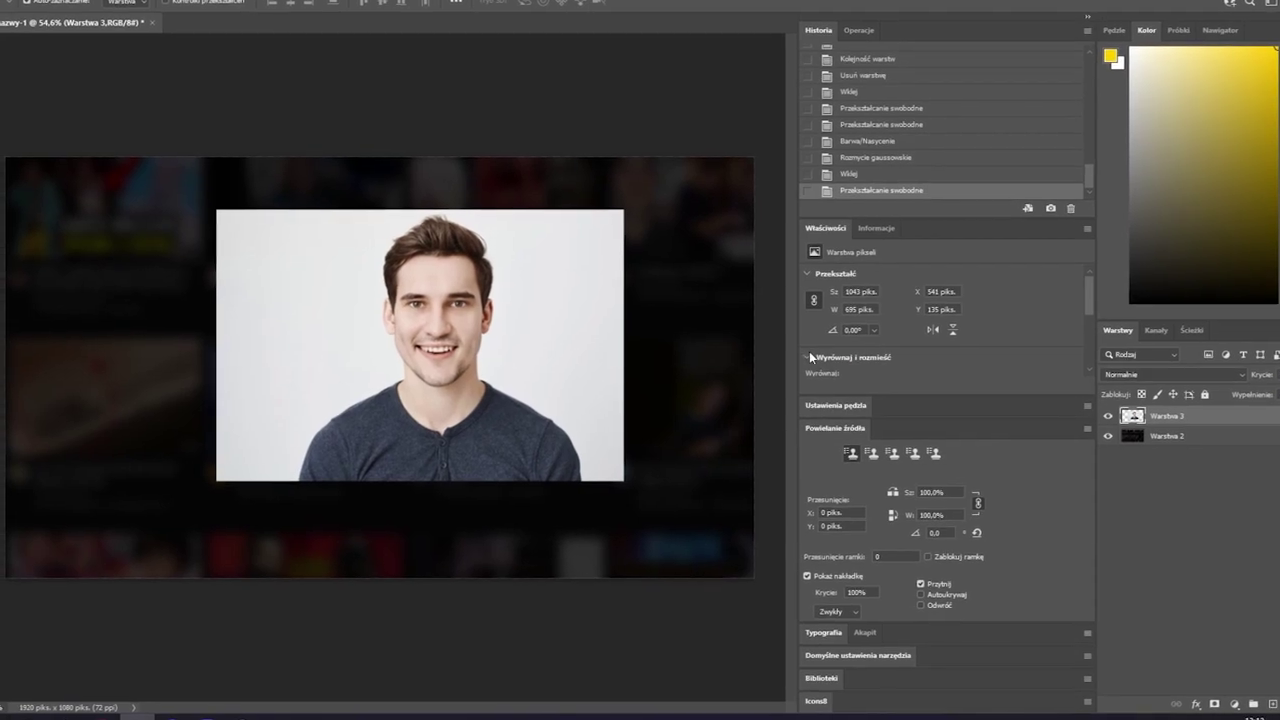
left_click(823, 583)
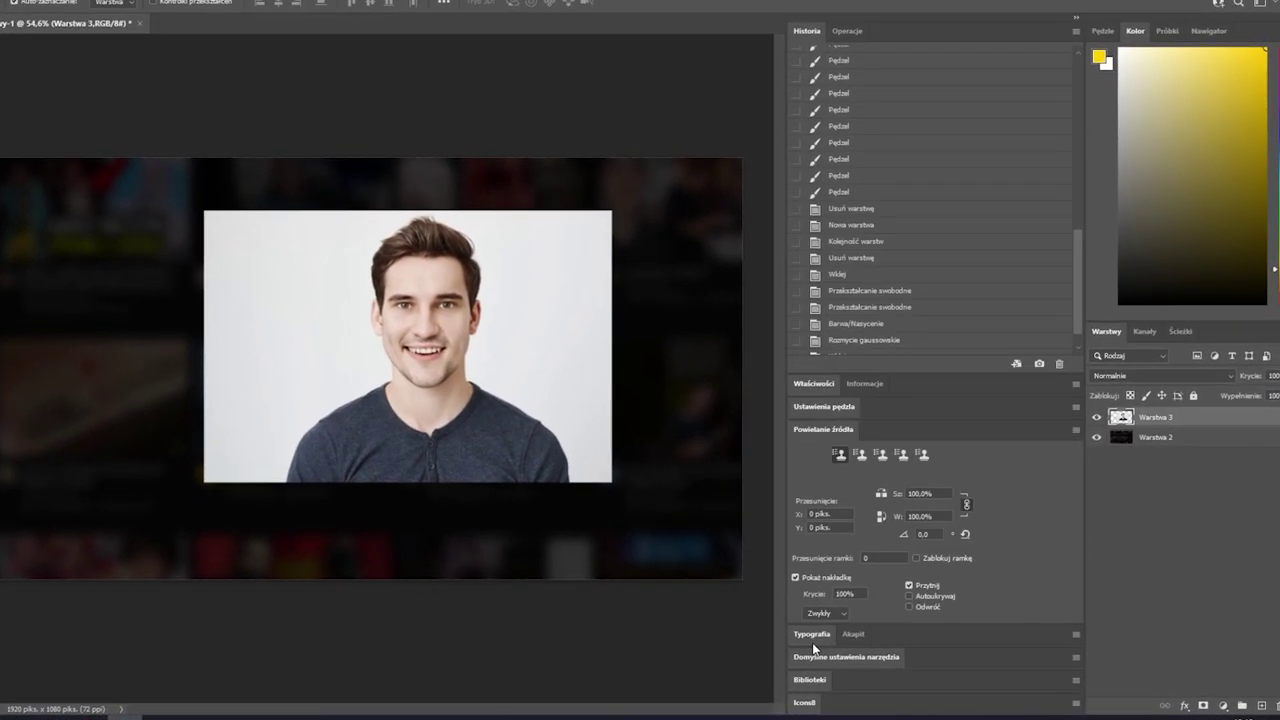
left_click(812, 642)
left_click(806, 711)
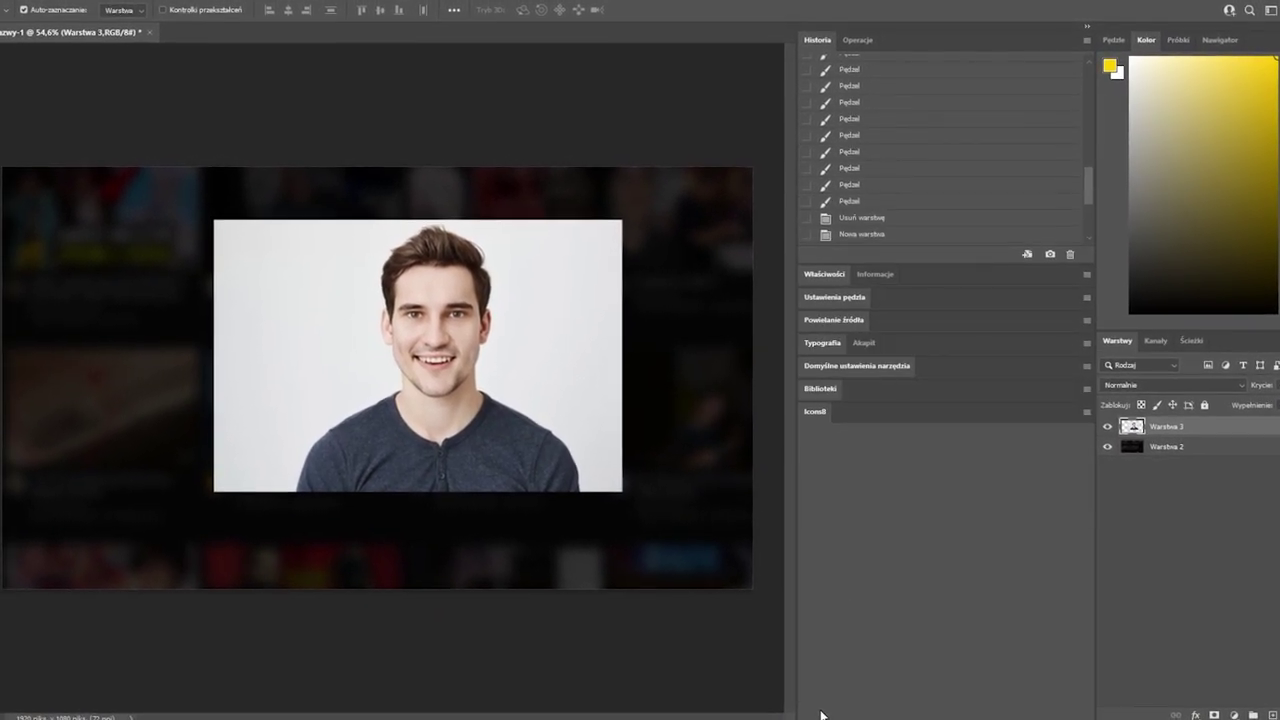
left_click(854, 30)
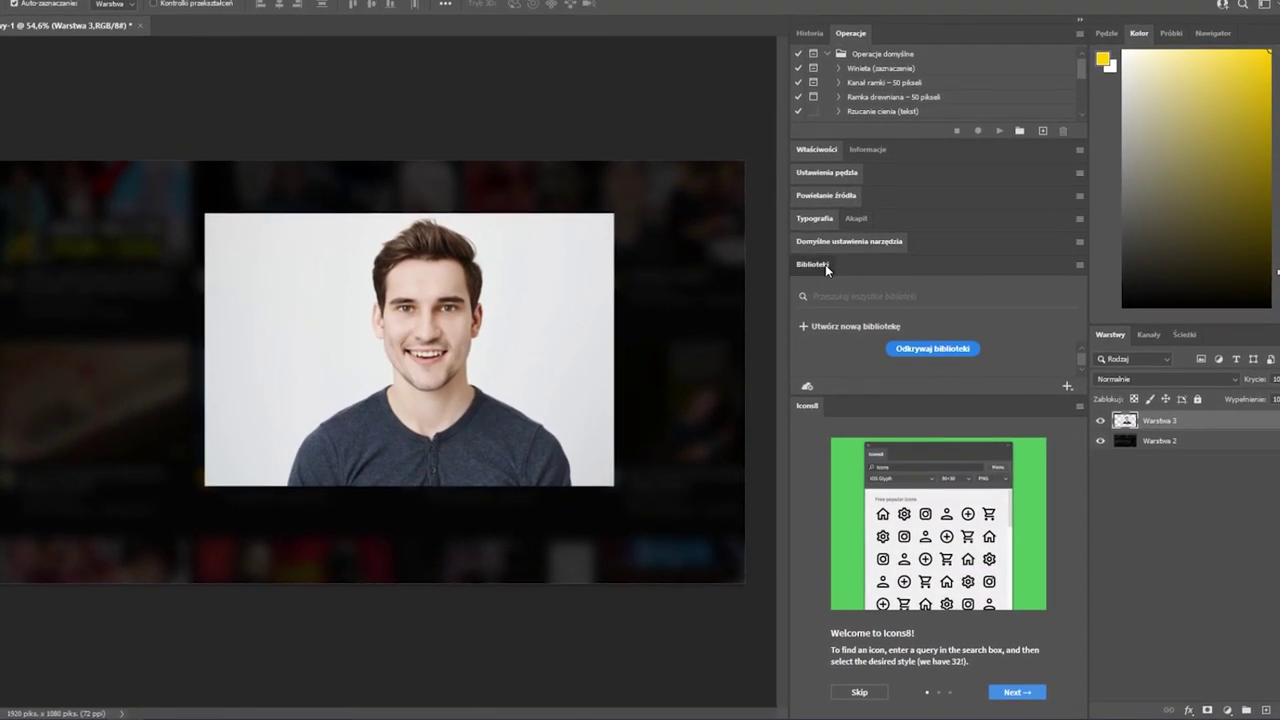
left_click(825, 264)
left_click(814, 243)
left_click(826, 148)
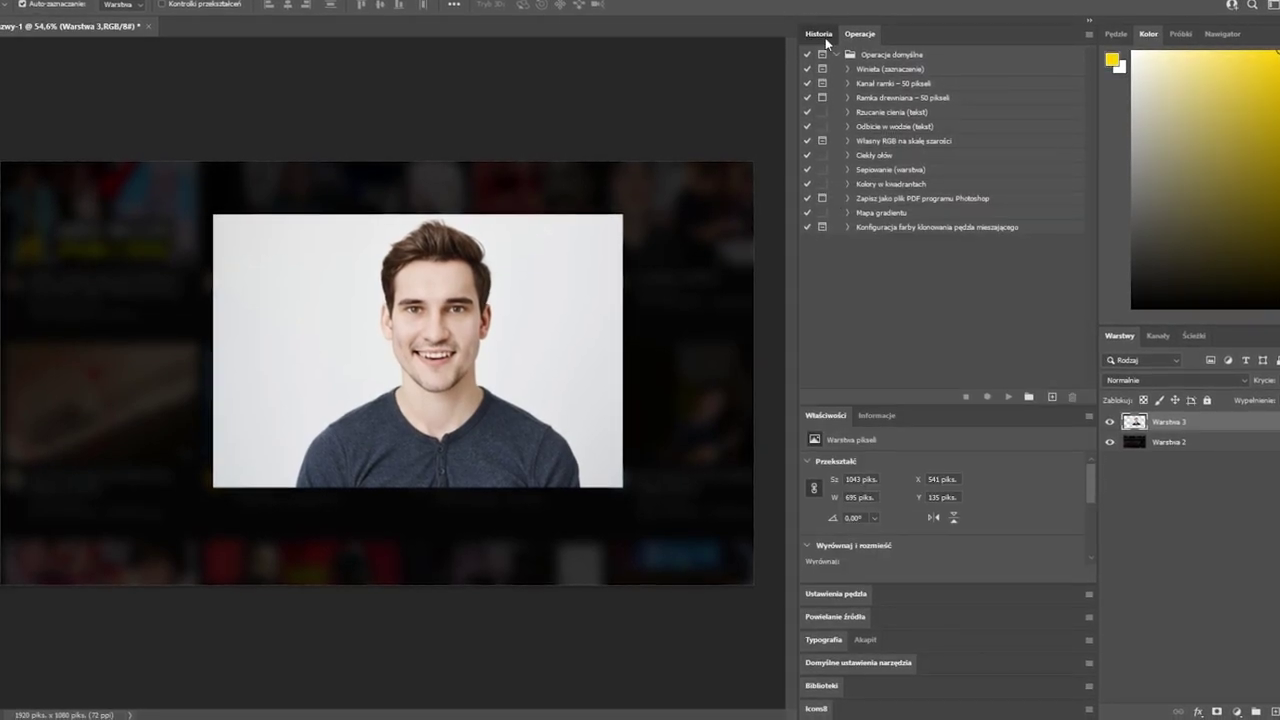
left_click(1092, 27)
left_click(1182, 27)
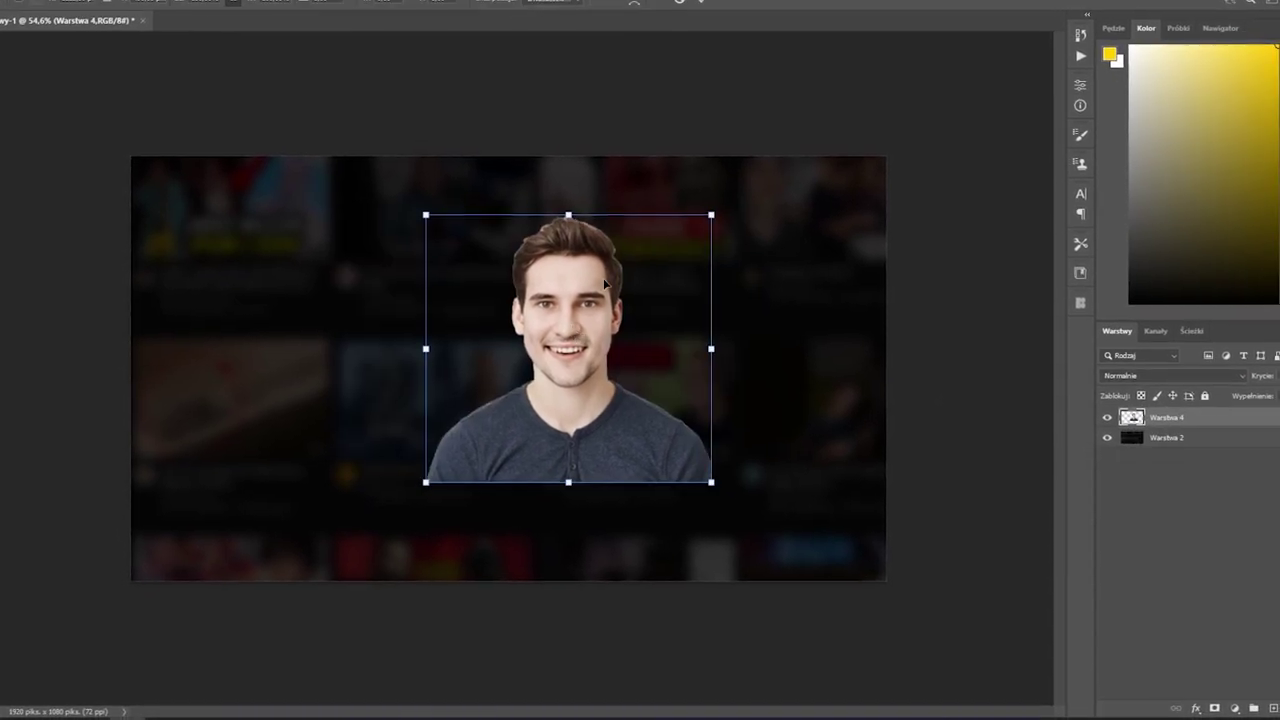
- Enlarge the cut-out portrait of the man and zoom to fit the whole image
left_click_drag(711, 348, 880, 348)
key("Return")
scroll(559, 154, "up", 5)
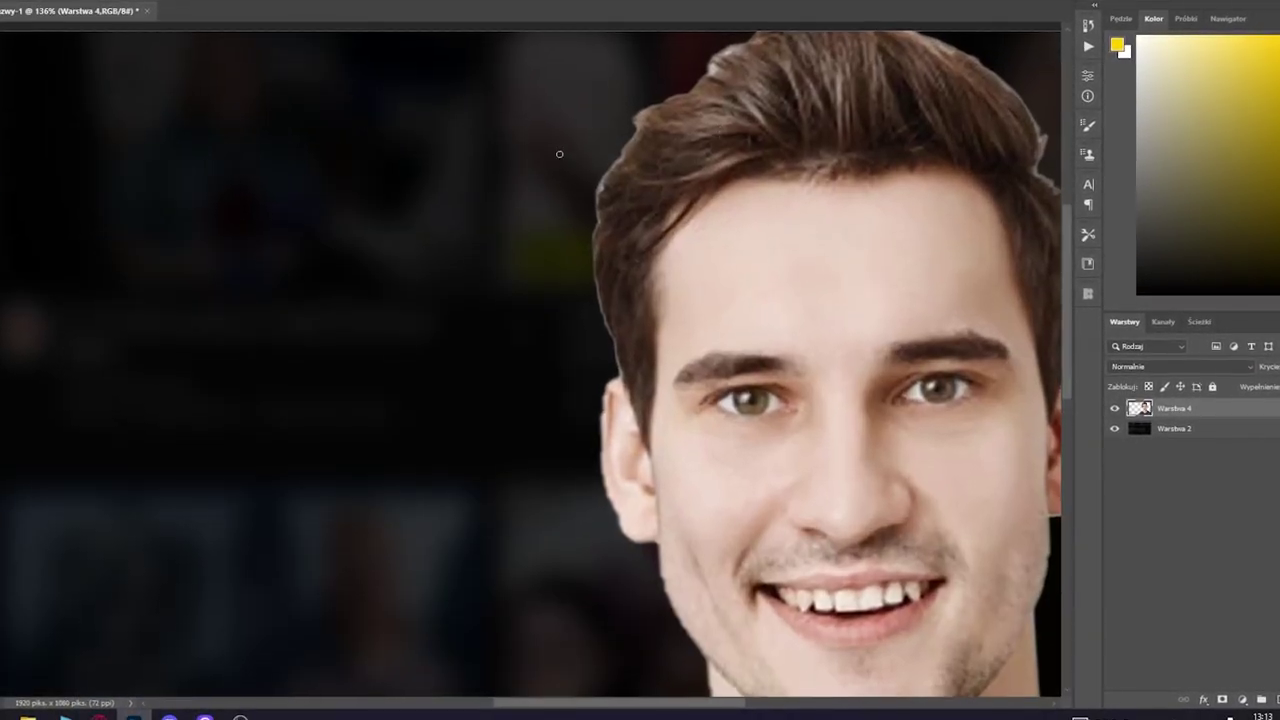
scroll(516, 314, "up", 3)
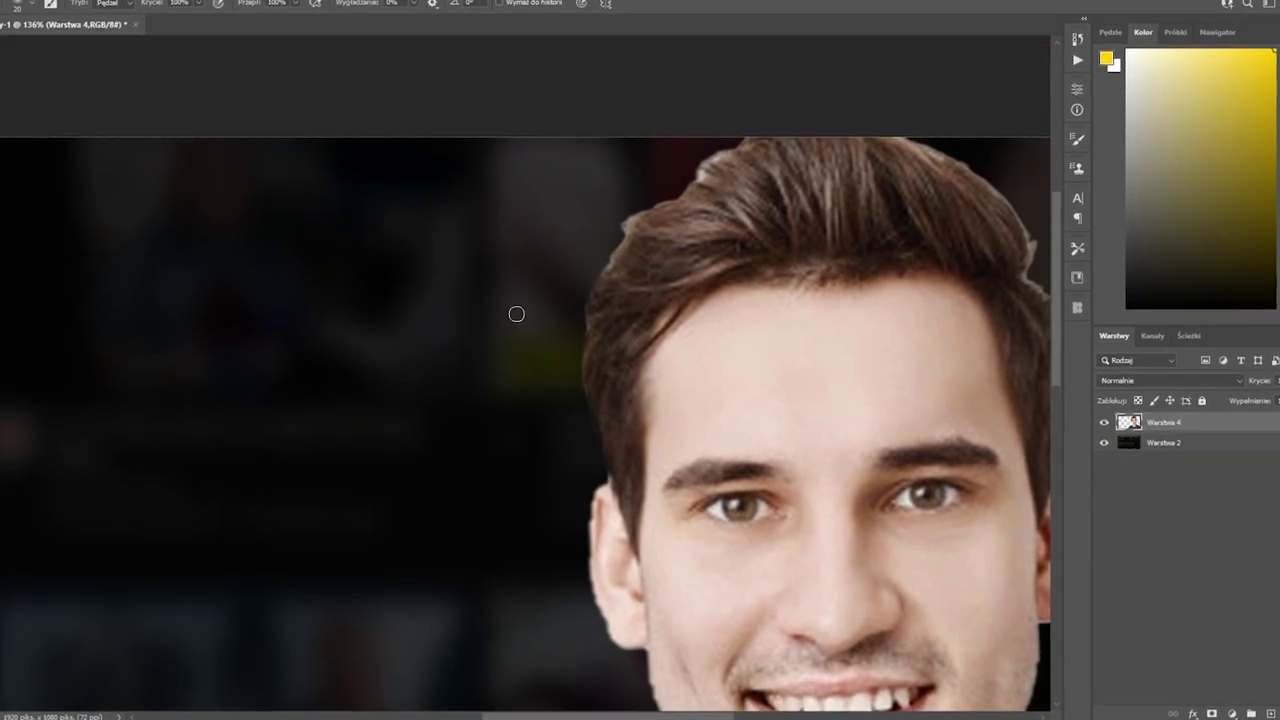
scroll(516, 314, "up", 2)
scroll(923, 197, "right", 3)
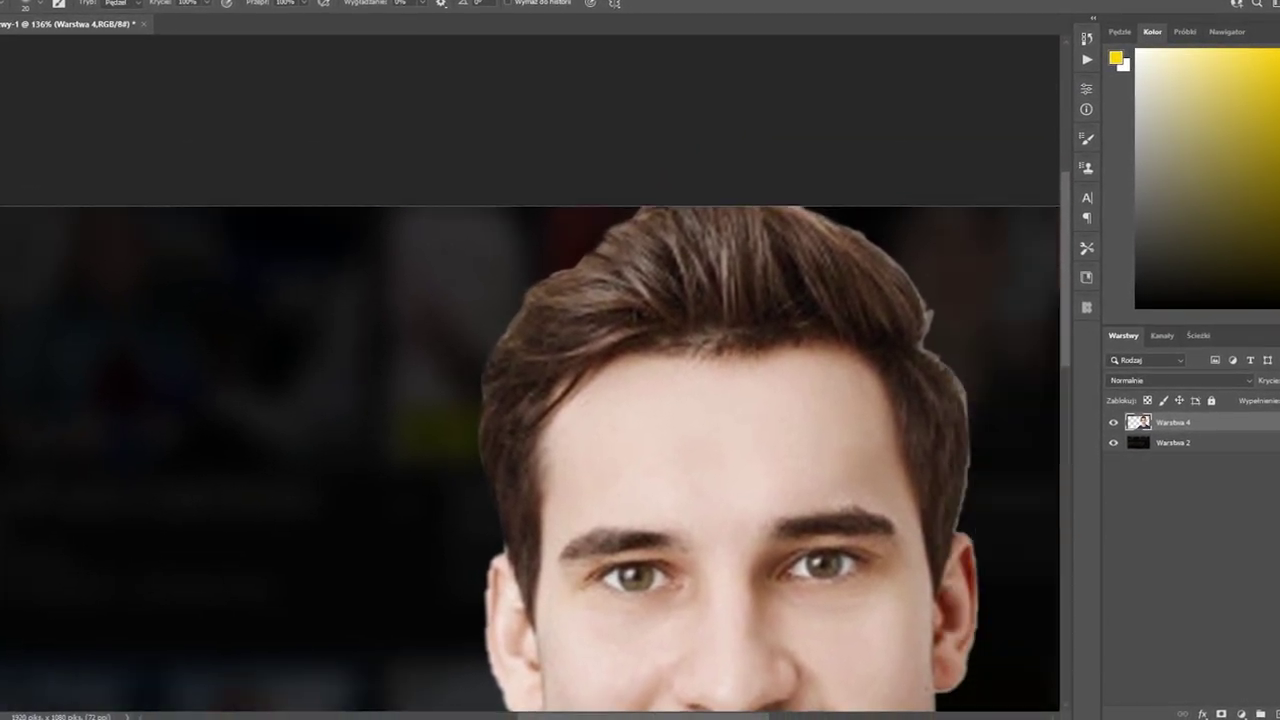
scroll(691, 229, "right", 5)
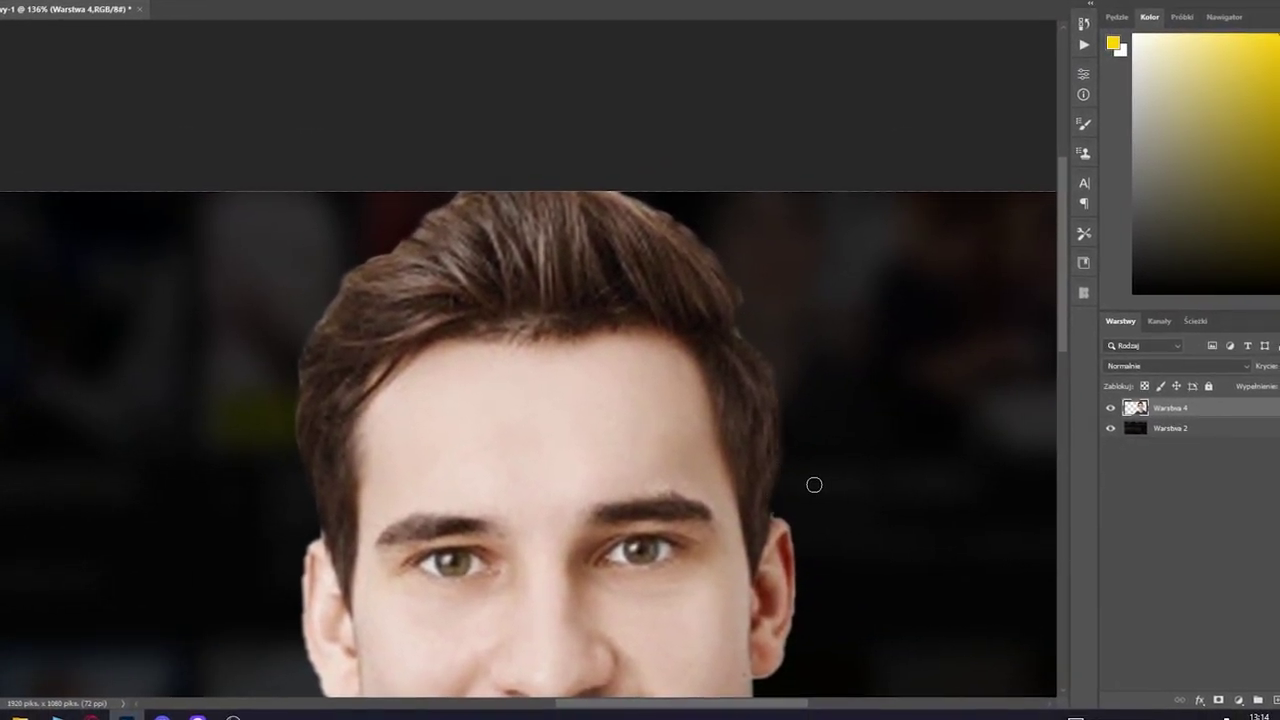
scroll(814, 486, "down", 3)
scroll(563, 261, "up", 3)
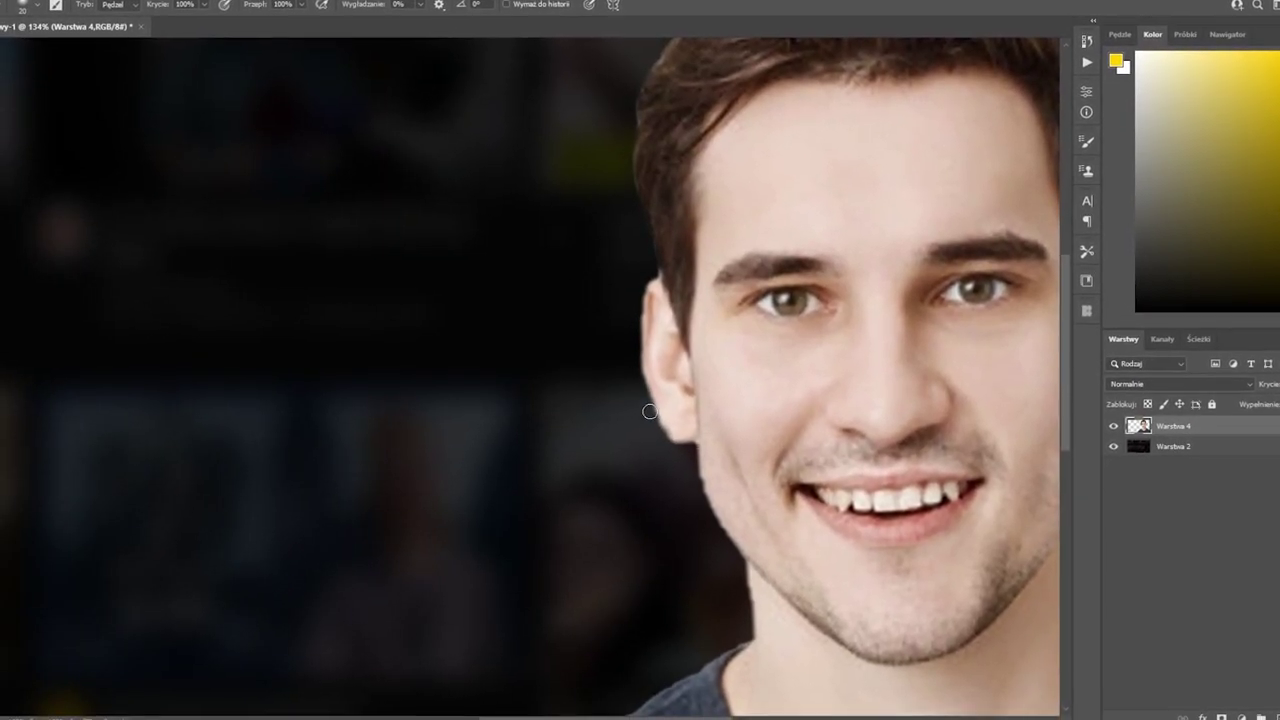
key("ctrl+0")
- Grade the portrait in Camera Raw: exposure -0.45, contrast +20, whites +42, clarity +32
left_click(175, 3)
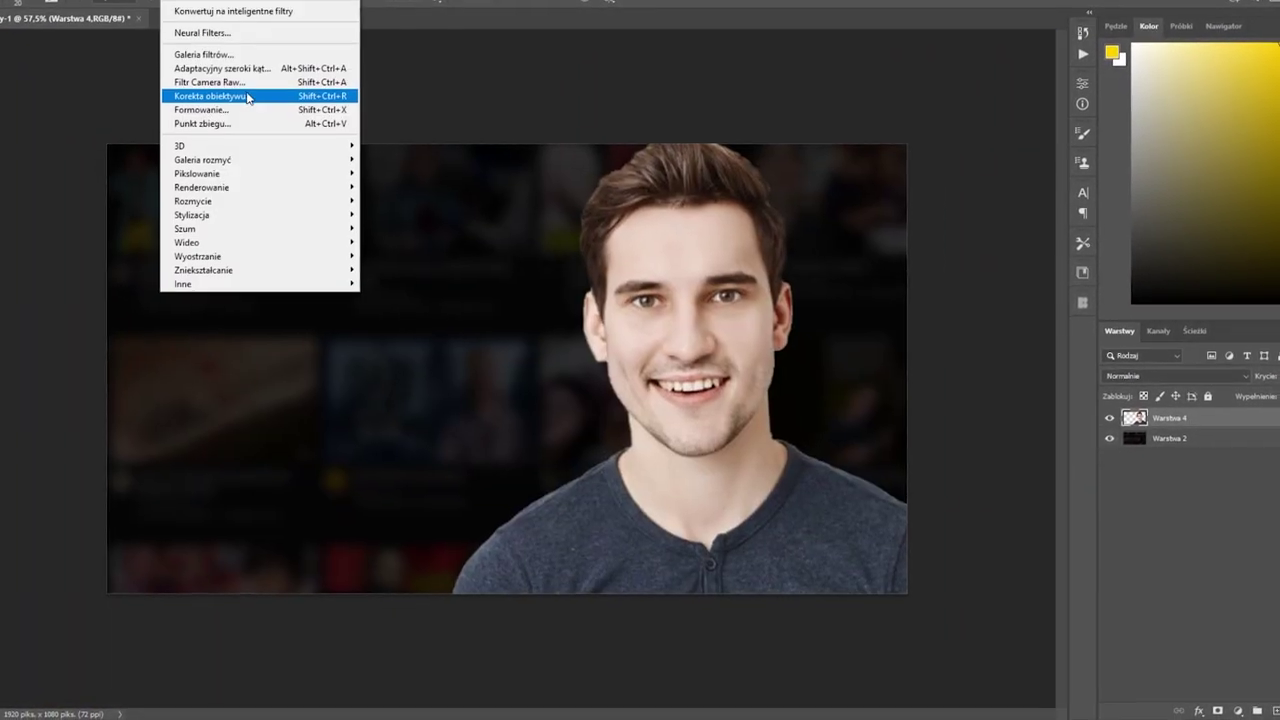
left_click(250, 94)
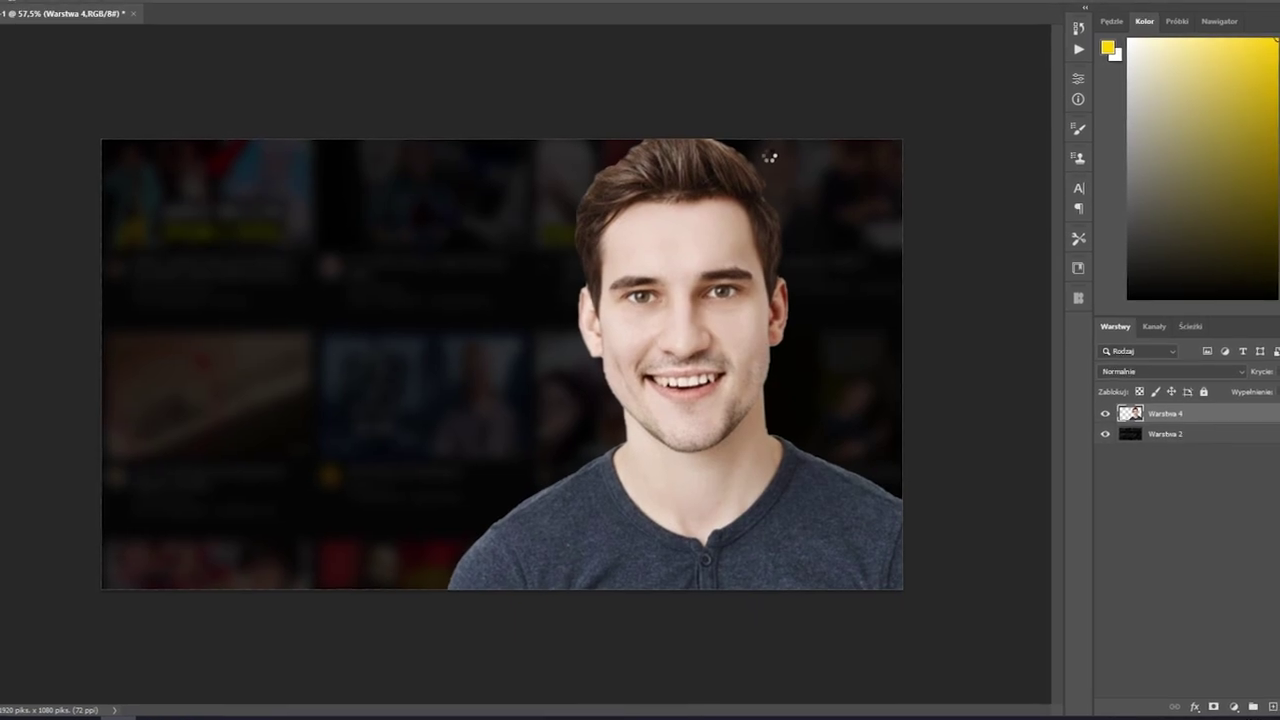
key("ctrl+shift+a")
left_click(1008, 404)
left_click_drag(1008, 404, 1020, 424)
left_click_drag(1004, 446, 1024, 446)
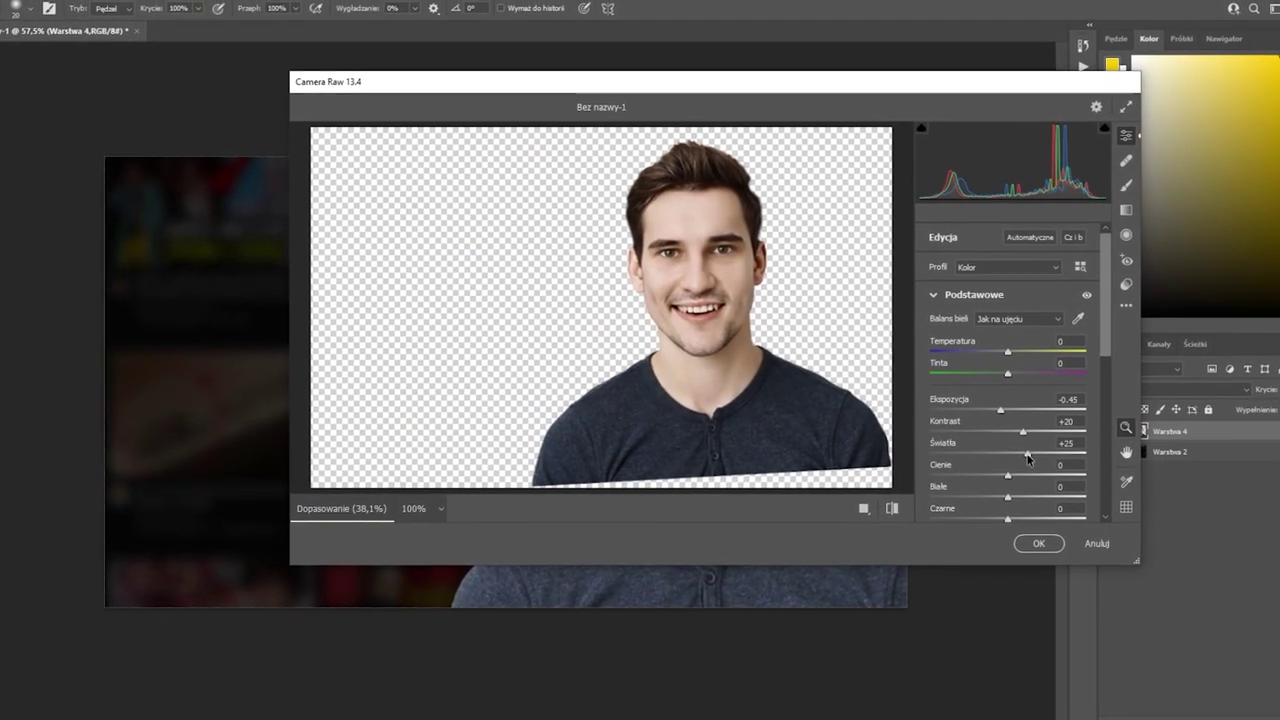
left_click_drag(1004, 510, 1011, 510)
left_click_drag(1004, 489, 1037, 489)
scroll(1010, 490, "down", 3)
scroll(1020, 490, "down", 1)
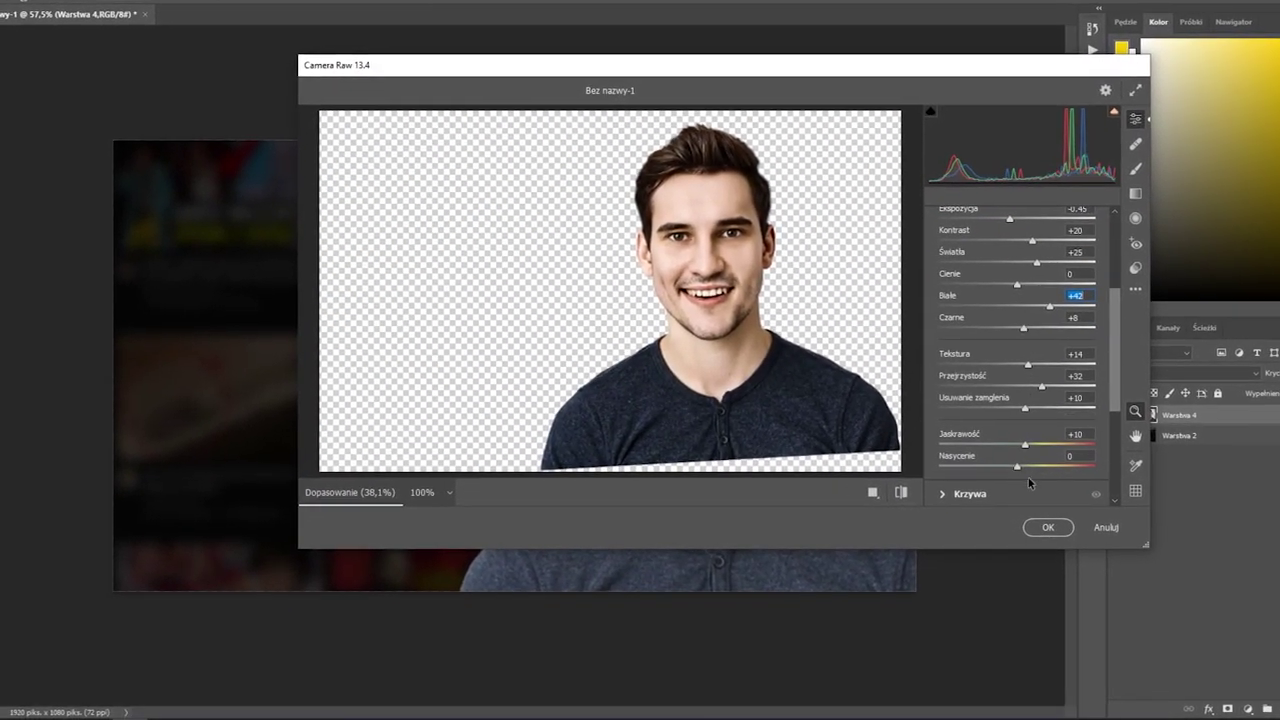
left_click(1044, 534)
scroll(453, 380, "down", 2)
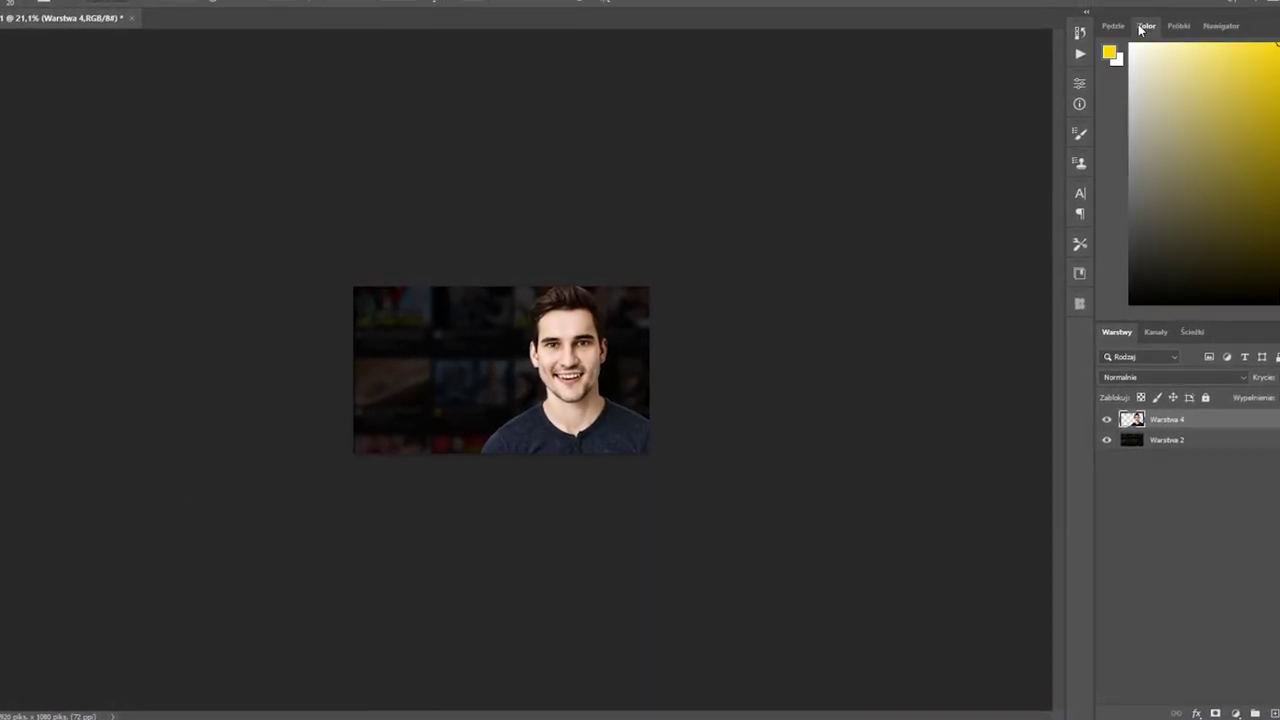
- Give the man a yellow Inner Shadow with adjusted opacity, distance and size
left_click(1085, 229)
left_click_drag(863, 340, 863, 400)
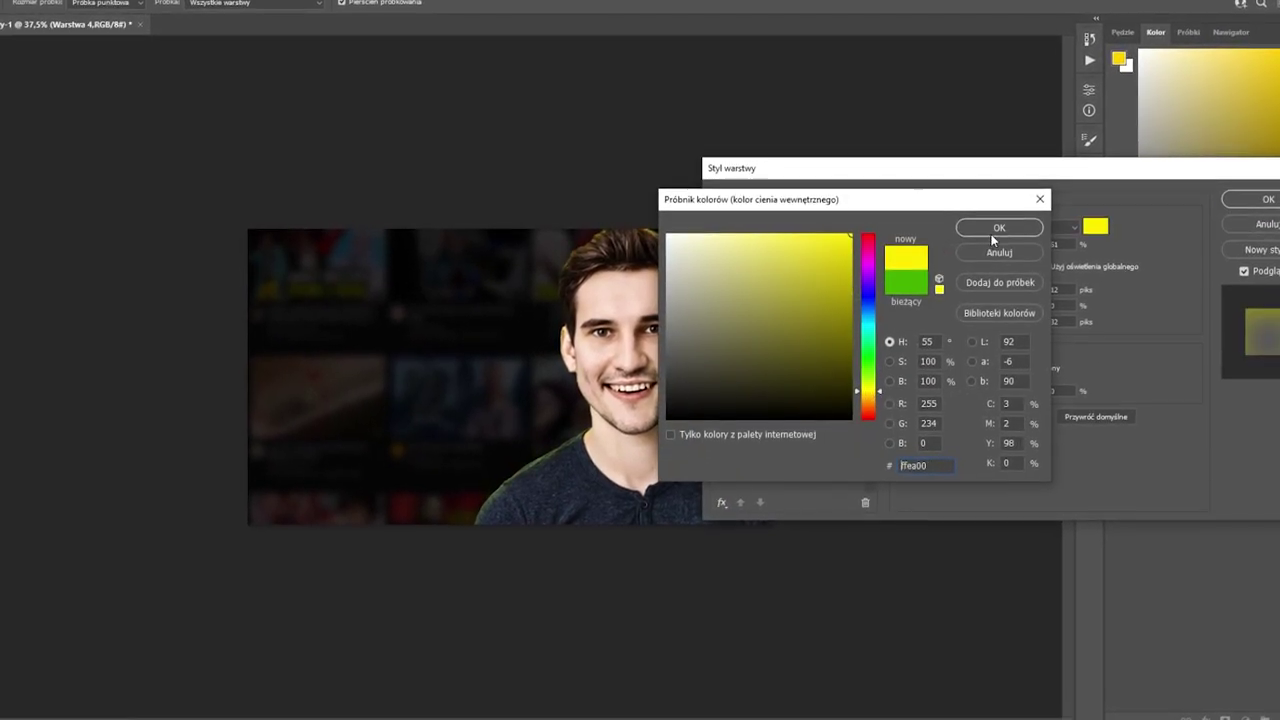
left_click(997, 227)
left_click_drag(1003, 247, 1030, 247)
left_click_drag(968, 292, 961, 292)
left_click_drag(973, 324, 979, 326)
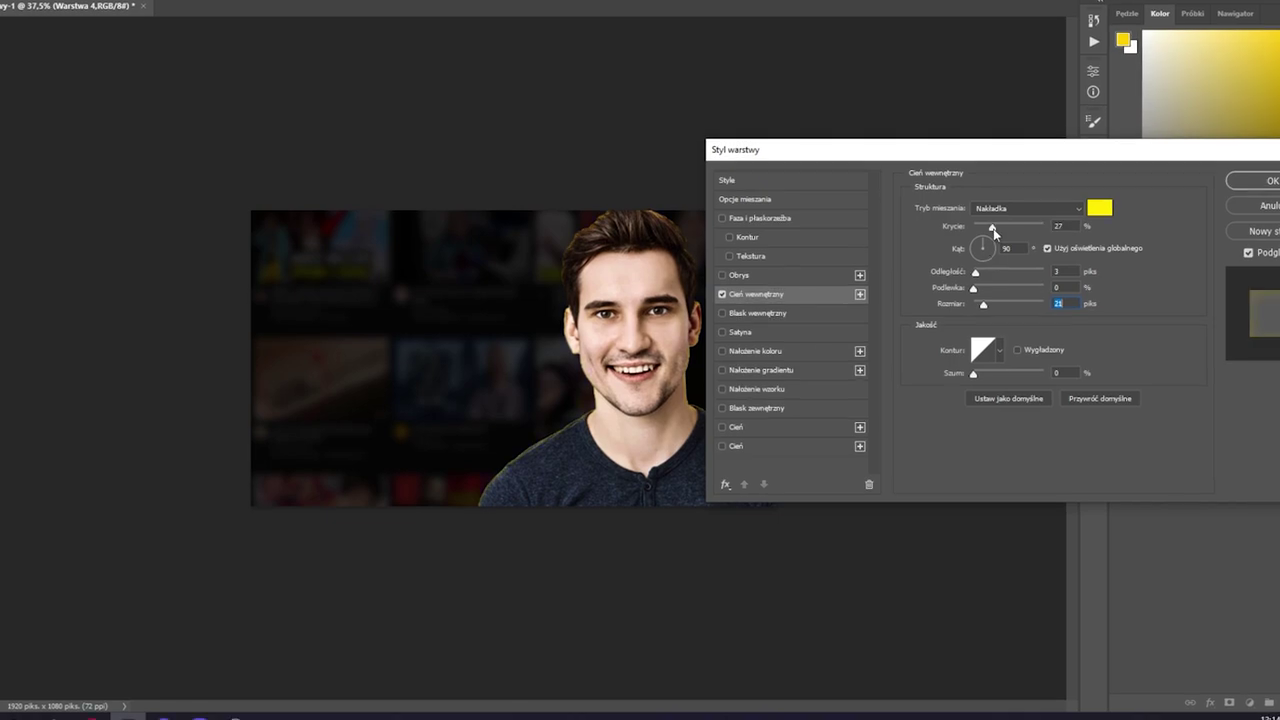
- Add a white Inner Glow and a yellow Outer Glow to the man
left_click(750, 323)
left_click(943, 257)
left_click(660, 222)
left_click(1006, 215)
left_click(750, 434)
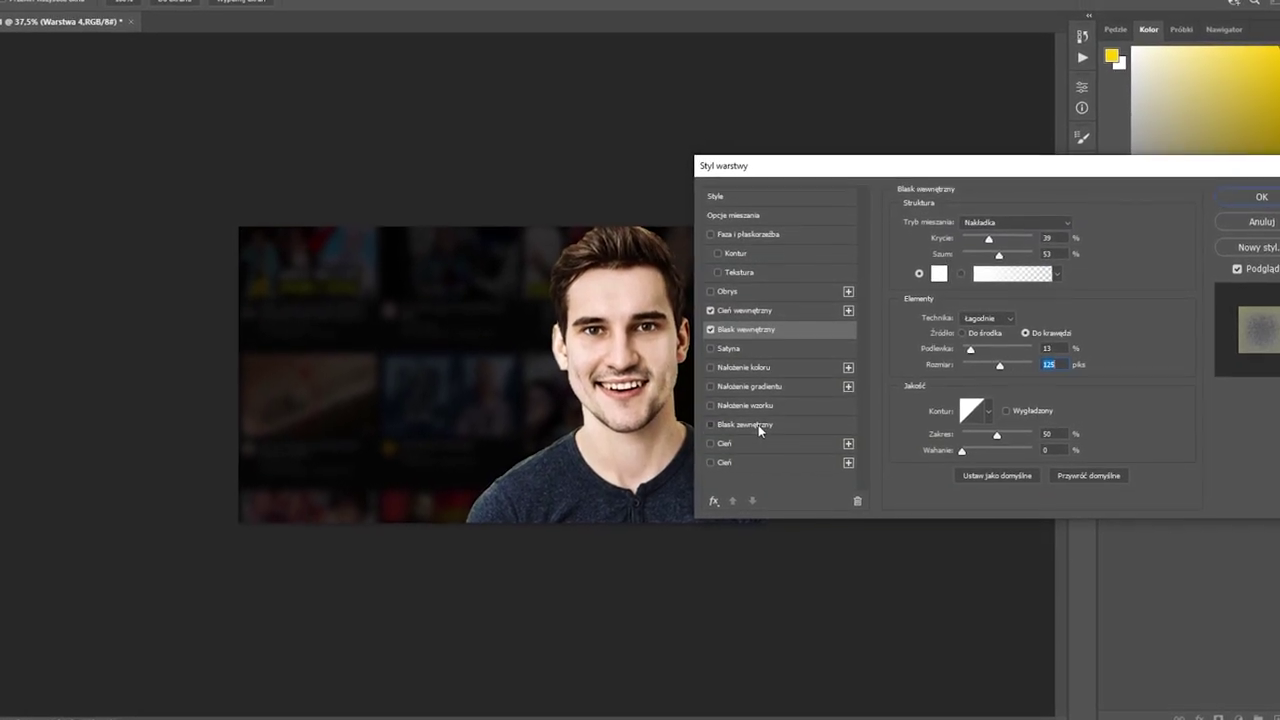
left_click(937, 266)
left_click(996, 232)
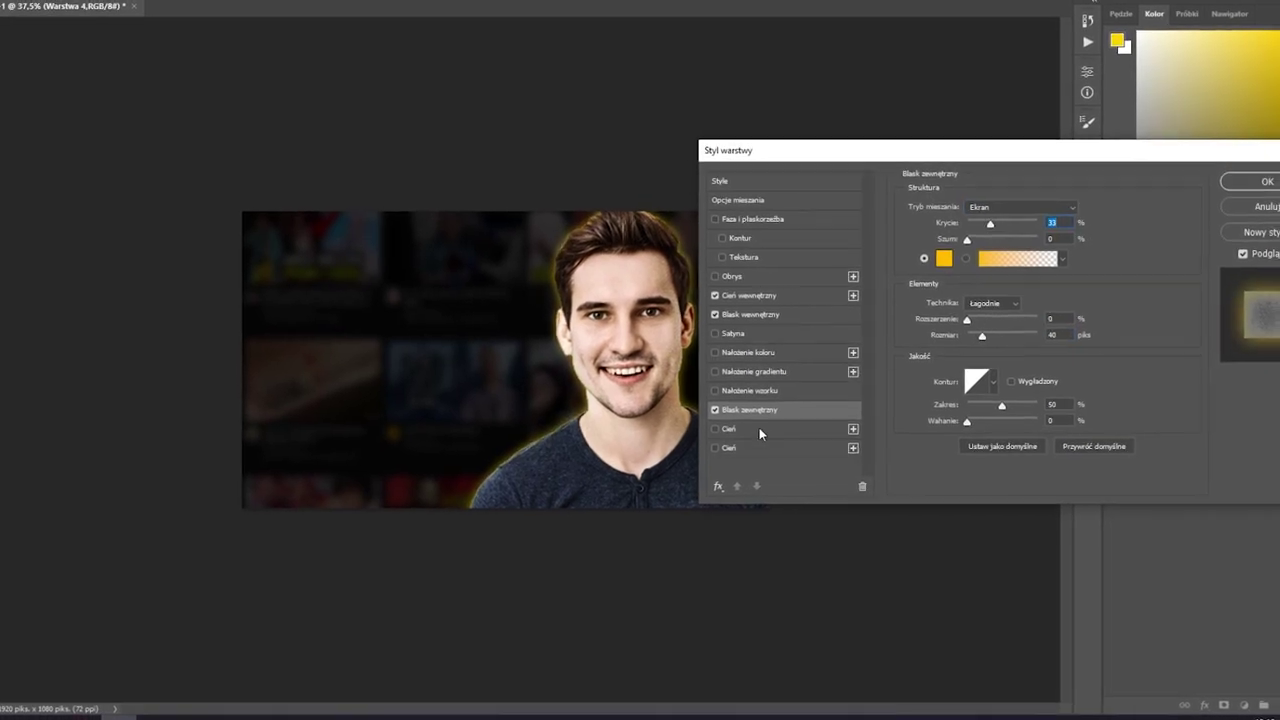
- Enable a yellow Drop Shadow on the man
left_click(730, 434)
left_click(1088, 218)
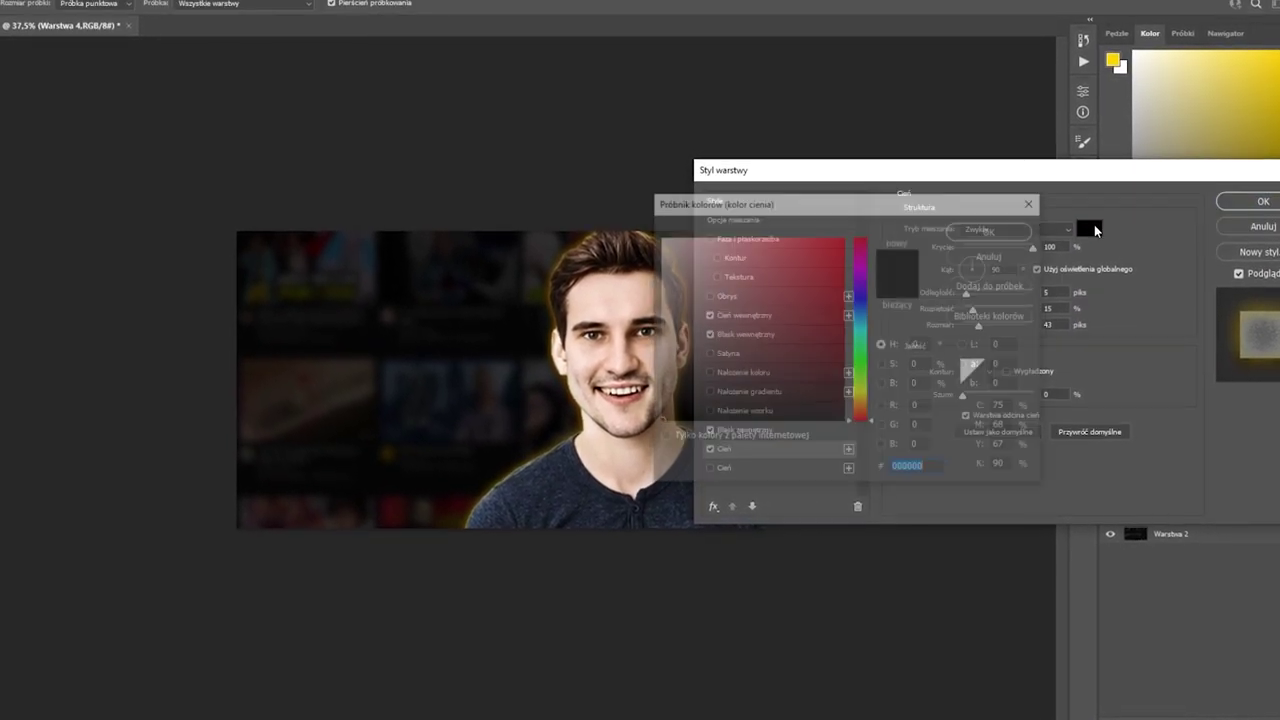
mouse_move(862, 400)
left_mouse_down()
mouse_move(866, 382)
mouse_move(874, 392)
left_mouse_up()
left_click(1001, 226)
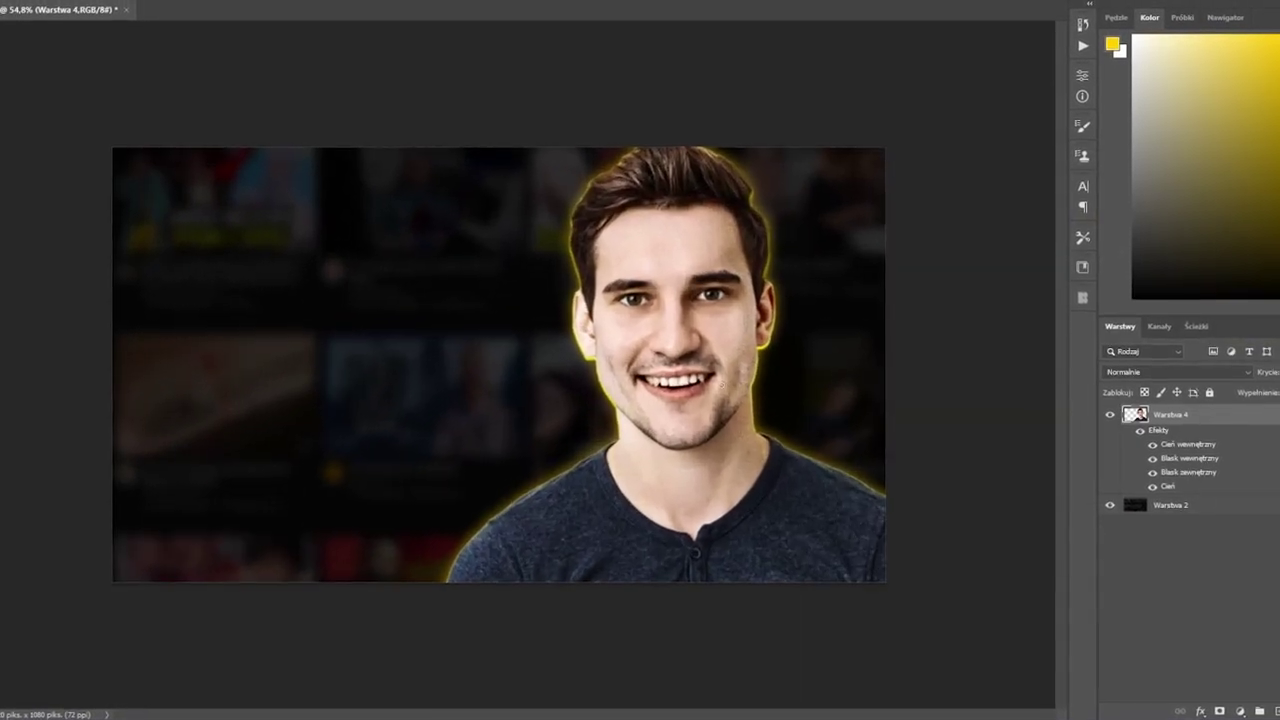
- Clip the new layer to the man and paint yellow light along his shoulder, hair and face
right_click(1200, 427)
left_click(1049, 391)
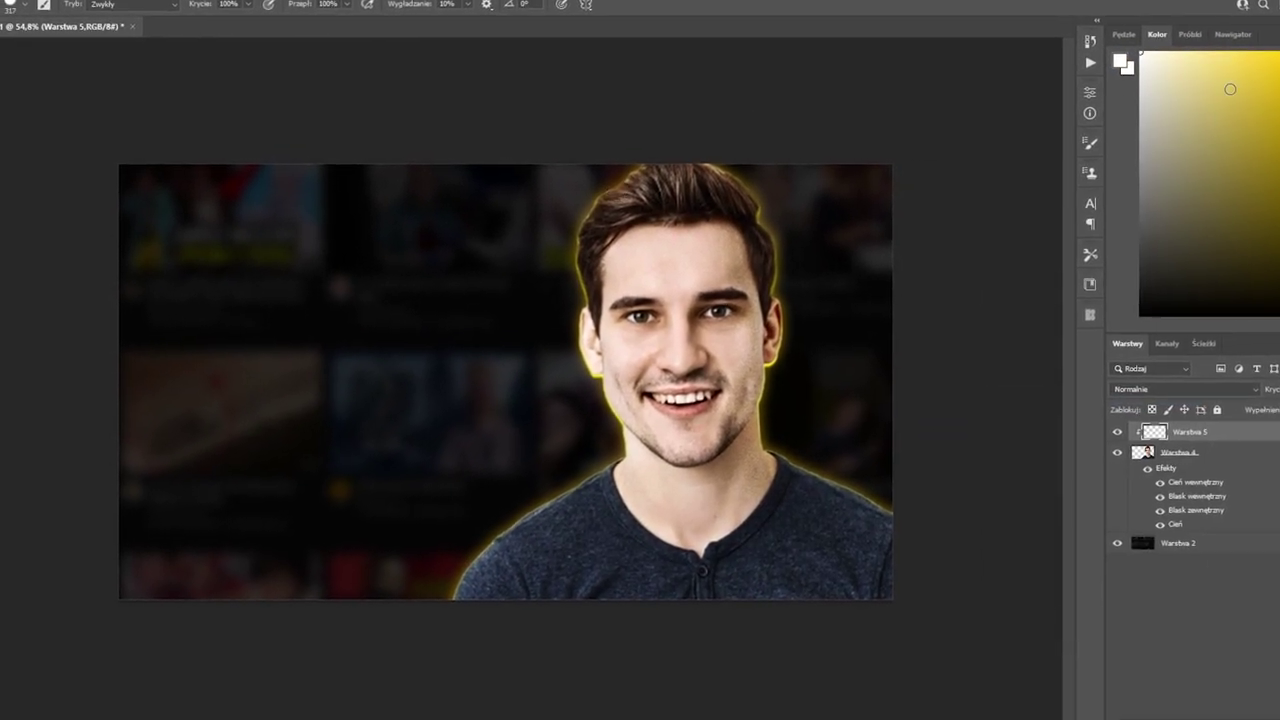
left_click_drag(562, 345, 486, 529)
left_click_drag(790, 440, 812, 256)
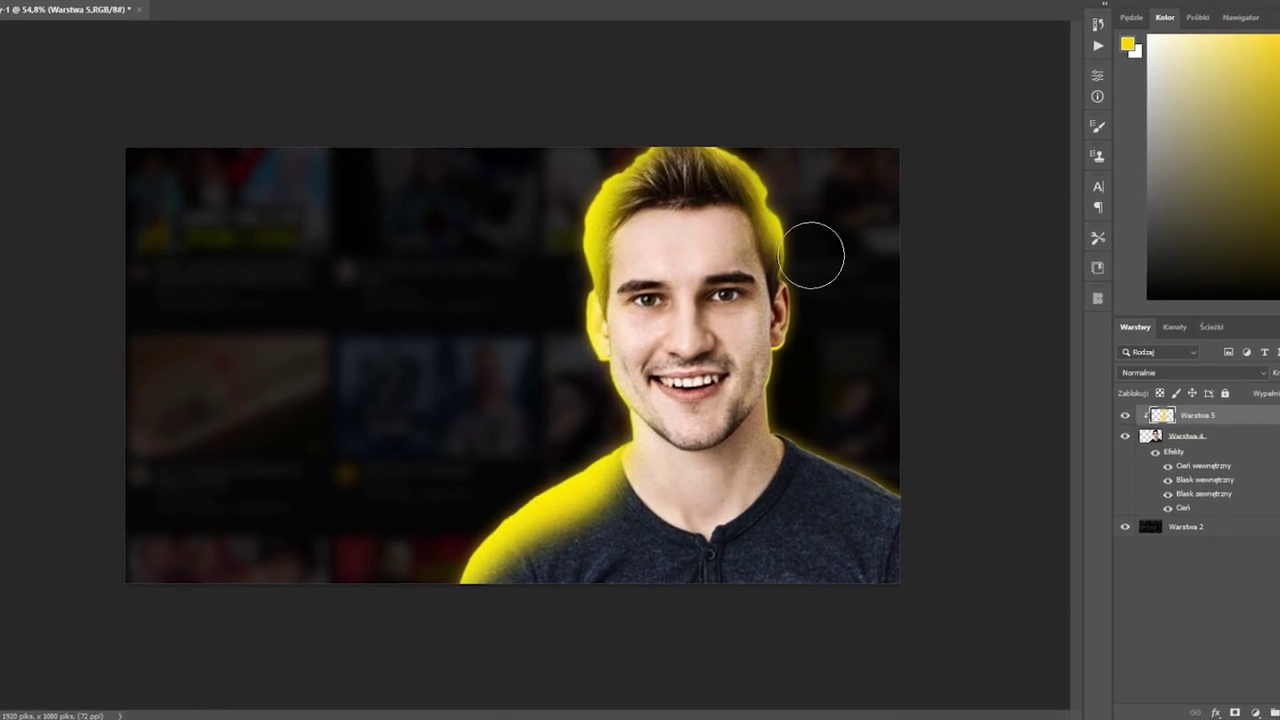
- Set the yellow paint layer's blend mode to Jaśniej after trying Światło punktowe
left_click(1160, 365)
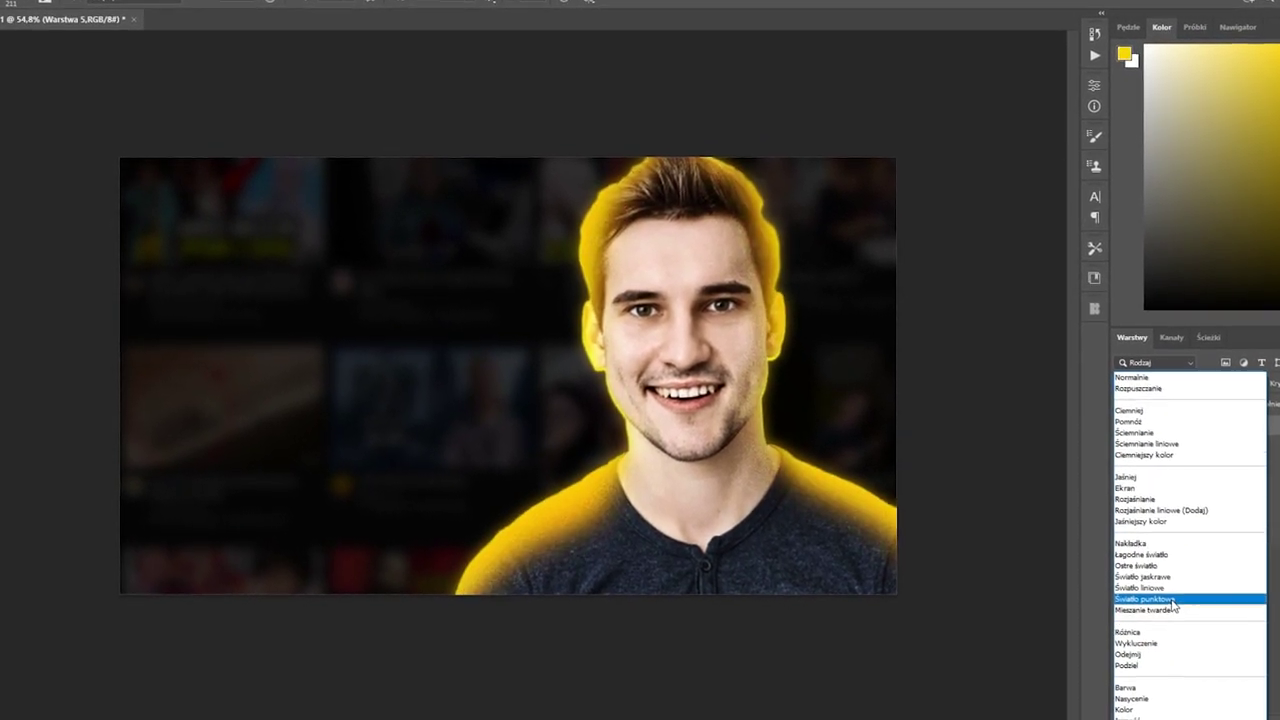
left_click(1140, 603)
left_click(1256, 377)
left_click(1160, 479)
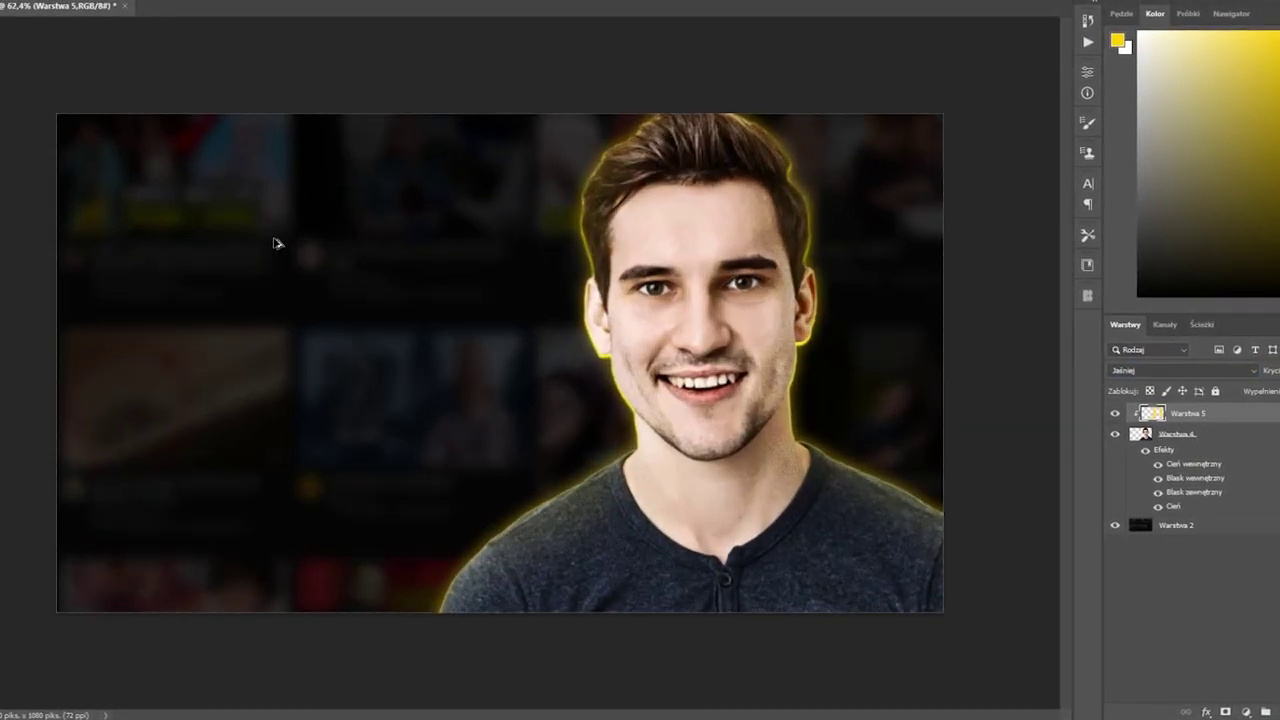
- Enter the title 'Miniaturka bez', duplicate it as 'GFX PACKÓW', and add a colour overlay
type("Miniaturka bez")
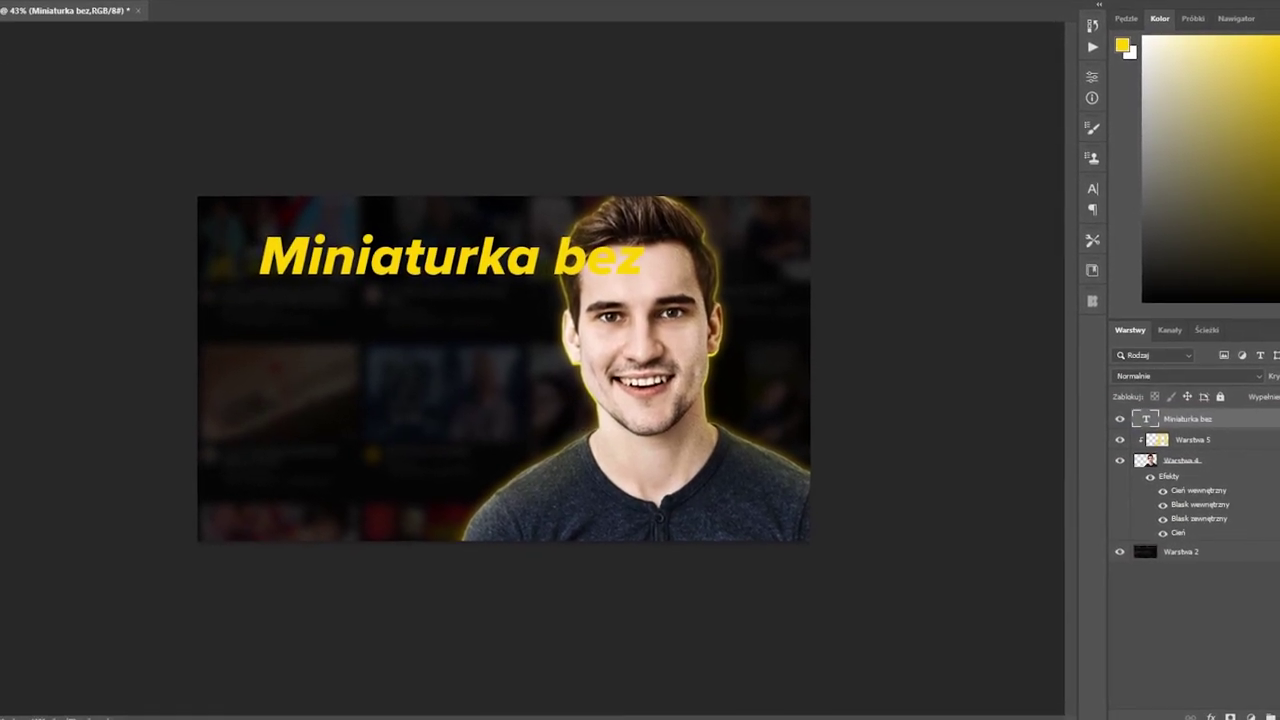
key("ctrl+j")
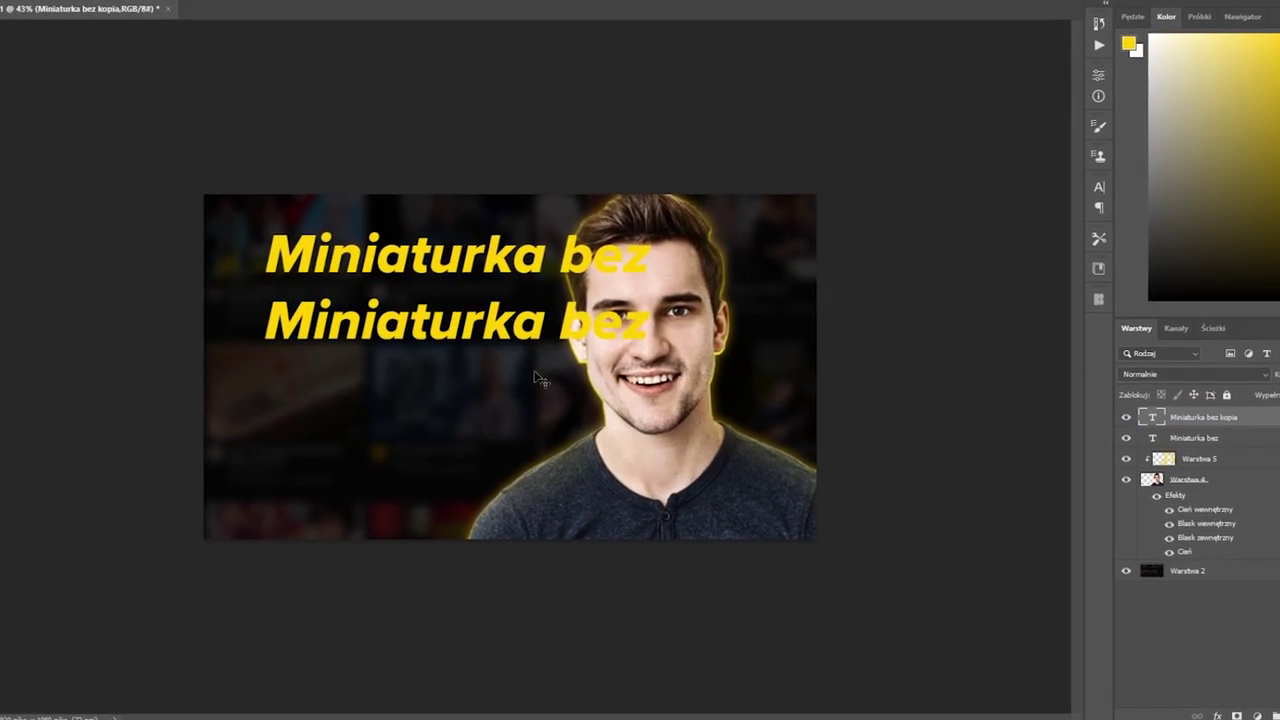
type("GFX PACKÓW")
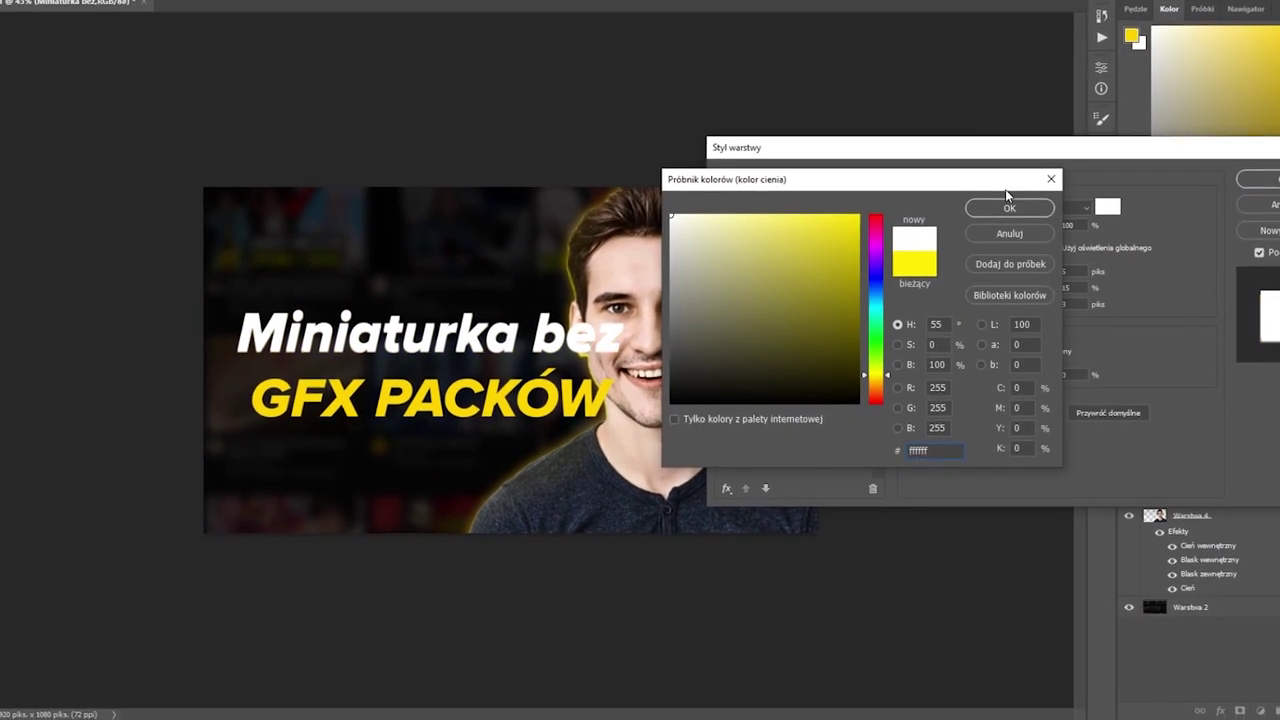
left_click(719, 313)
left_click(740, 370)
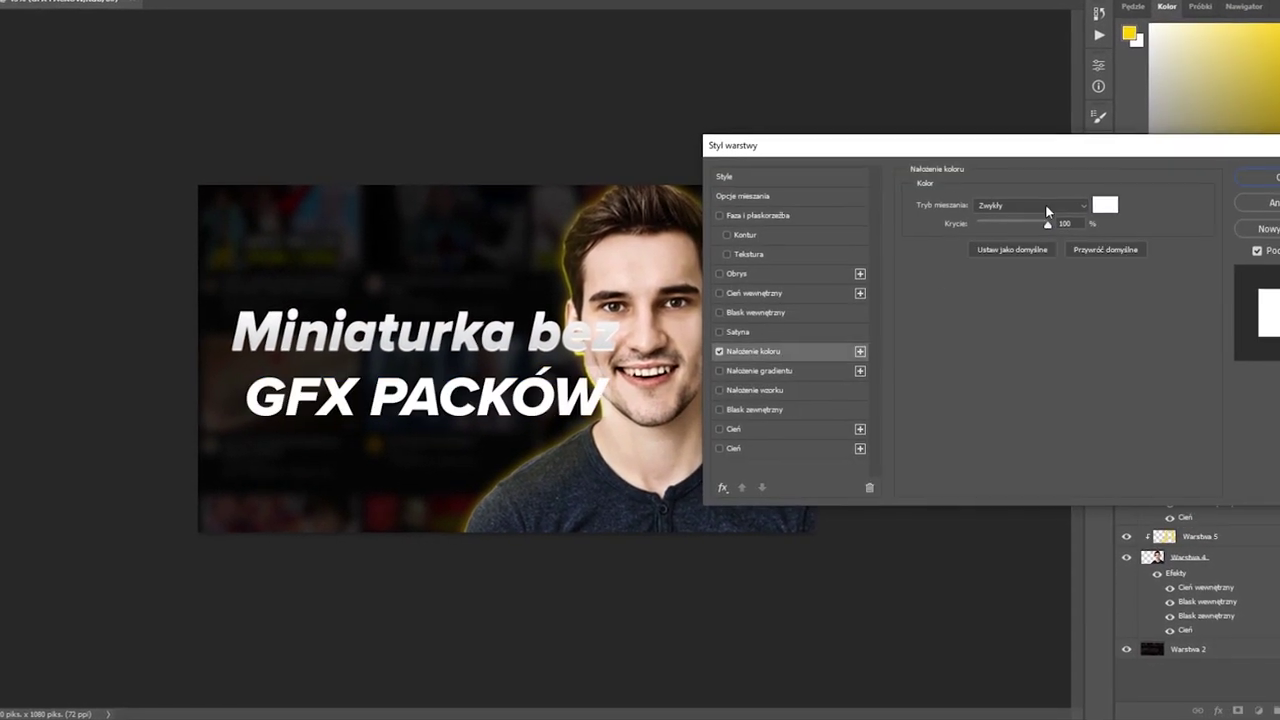
- Give GFX PACKÓW an orange-yellow gradient overlay, an inner glow and a stronger yellow inner shadow
left_click(1003, 248)
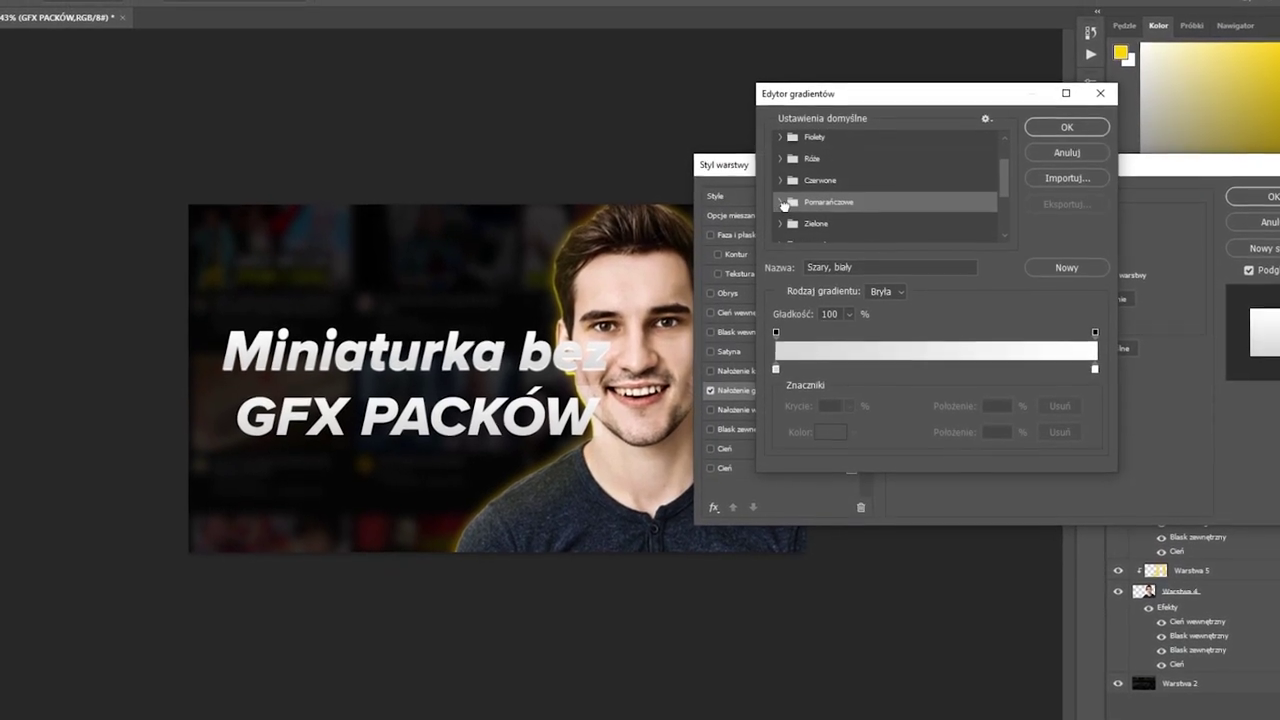
left_click(790, 200)
left_click(834, 226)
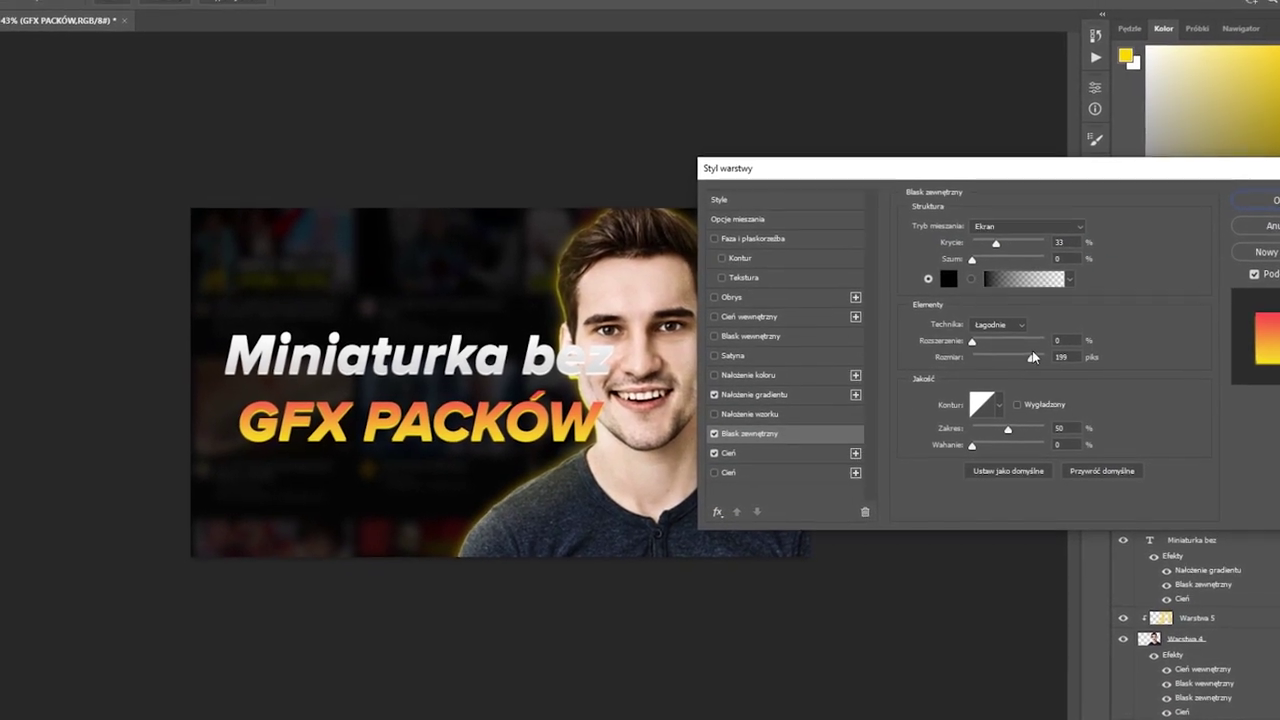
left_click(780, 329)
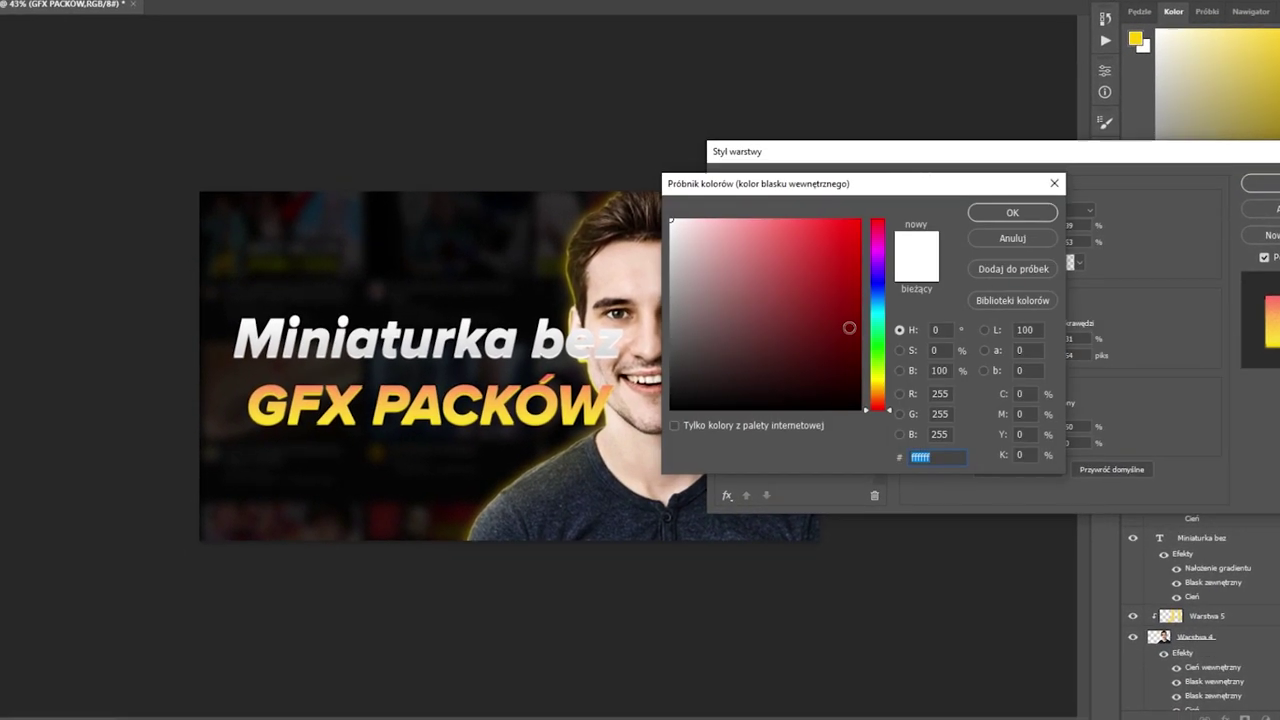
left_click(767, 295)
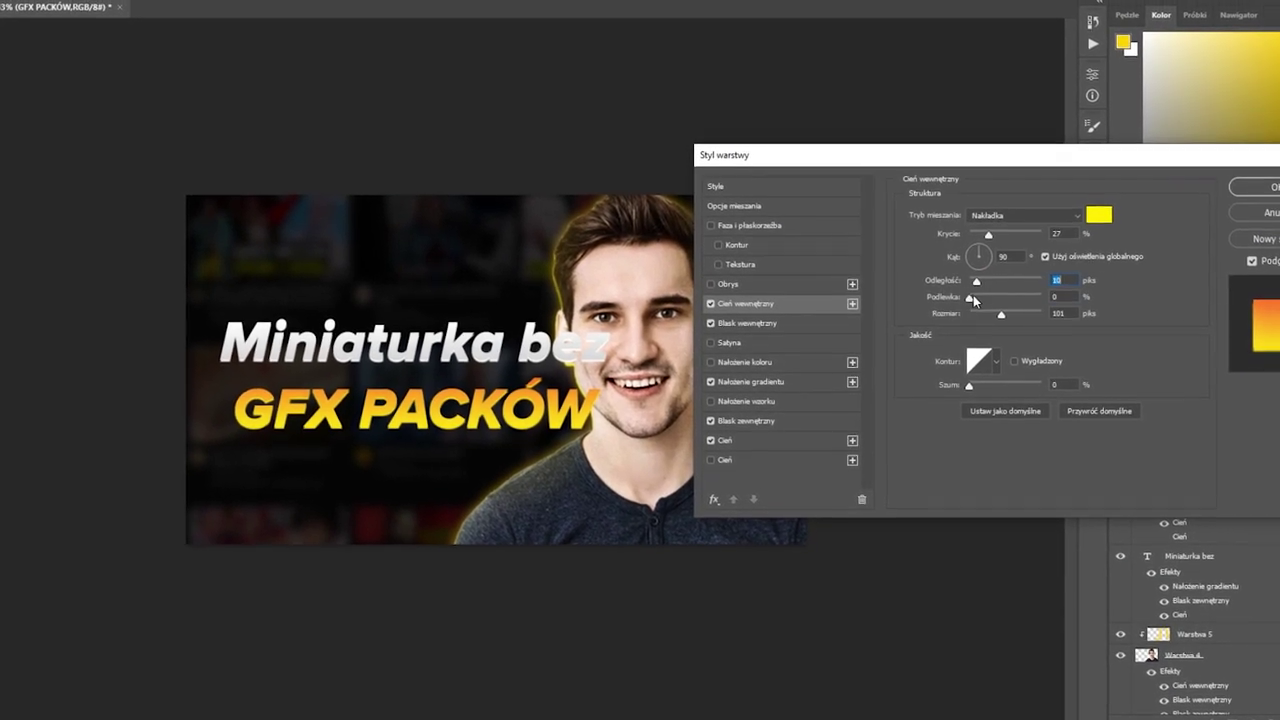
left_click_drag(996, 222, 1030, 247)
key("Return")
- Enlarge and lower the GFX PACKÓW line, then move Miniaturka bez down and enlarge it slightly
left_click_drag(196, 590, 638, 388)
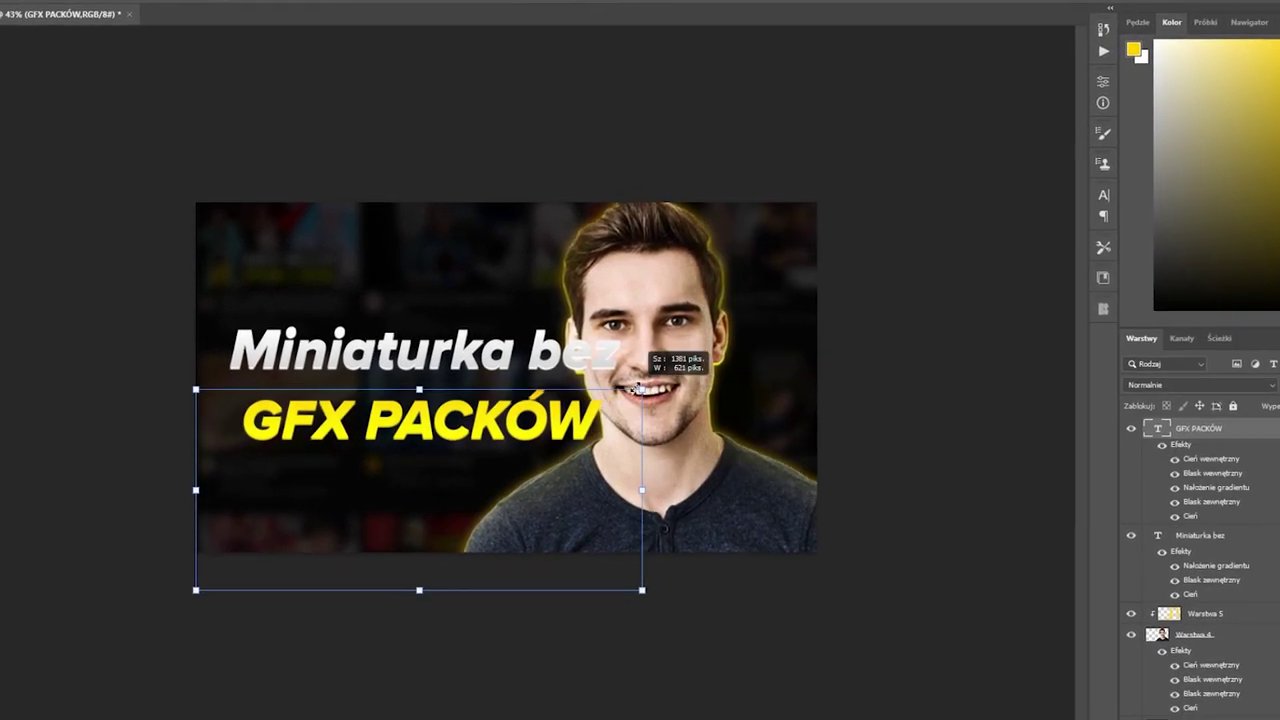
left_click(1208, 533)
left_click_drag(492, 333, 492, 371)
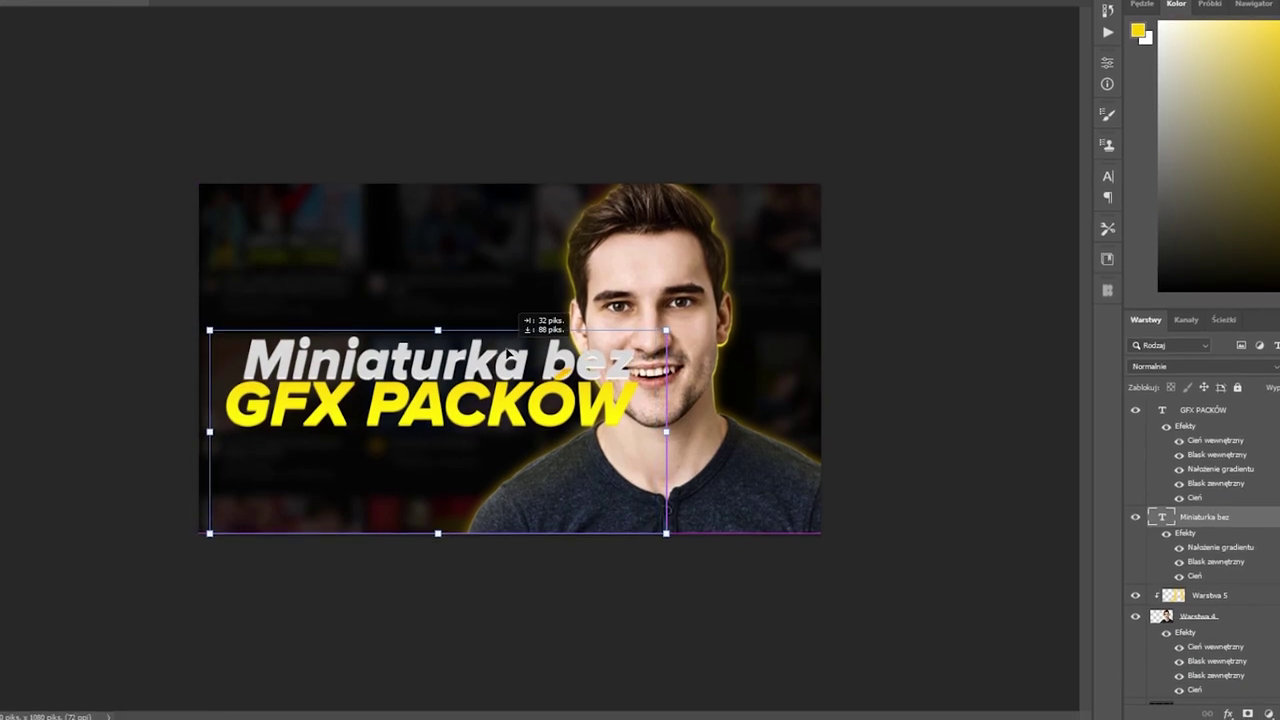
left_click_drag(672, 324, 669, 324)
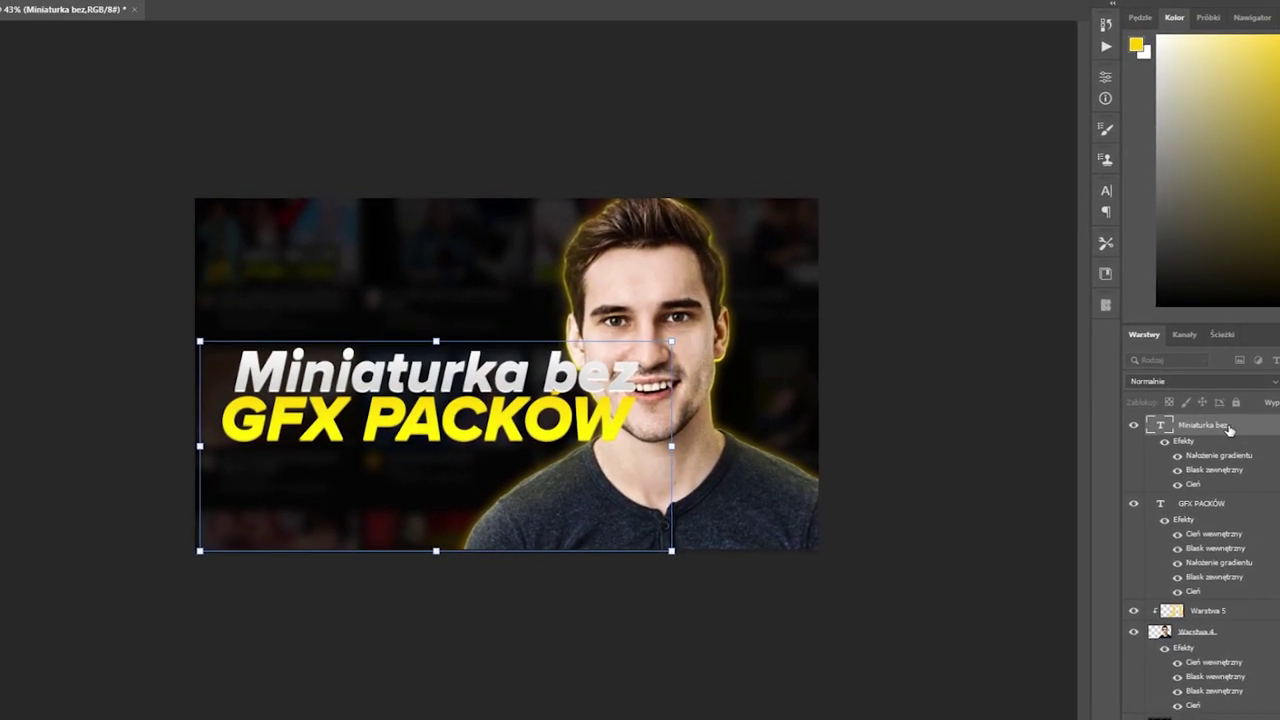
- Merge the two text layers, set the Warstwa 7 glow to Screen and place it below the text
right_click(1241, 503)
left_click(1090, 543)
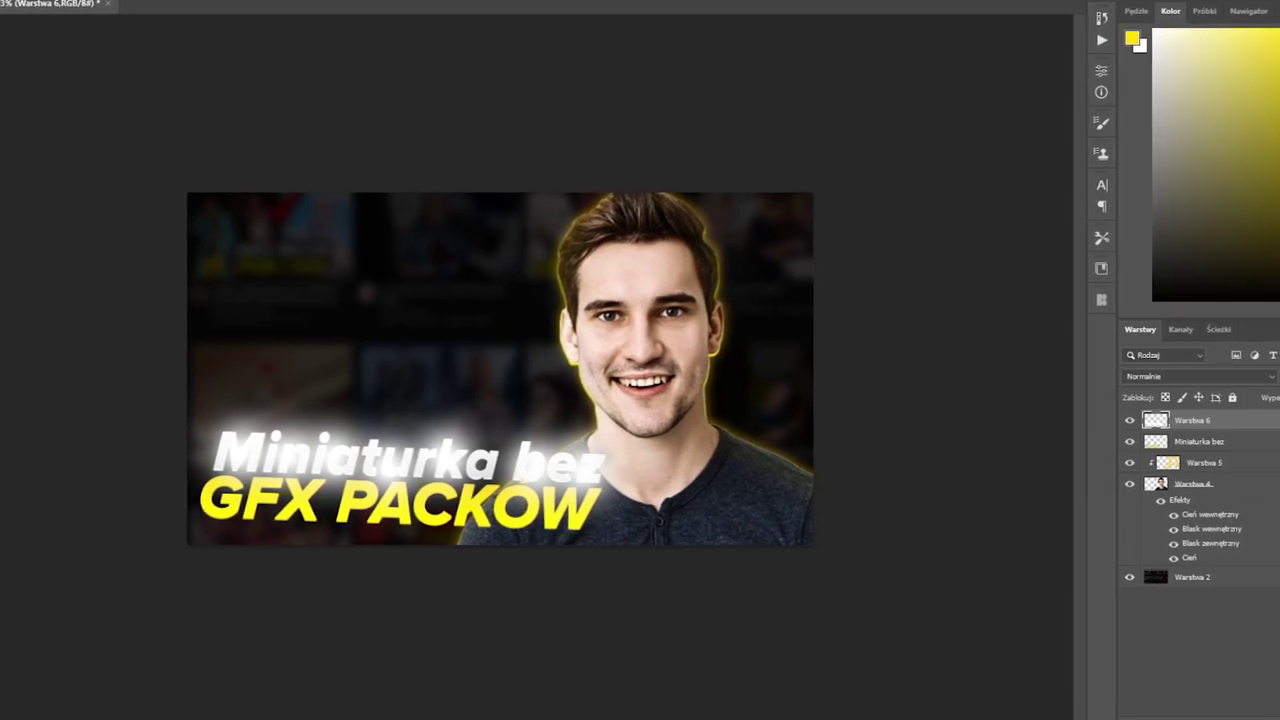
left_click(1175, 365)
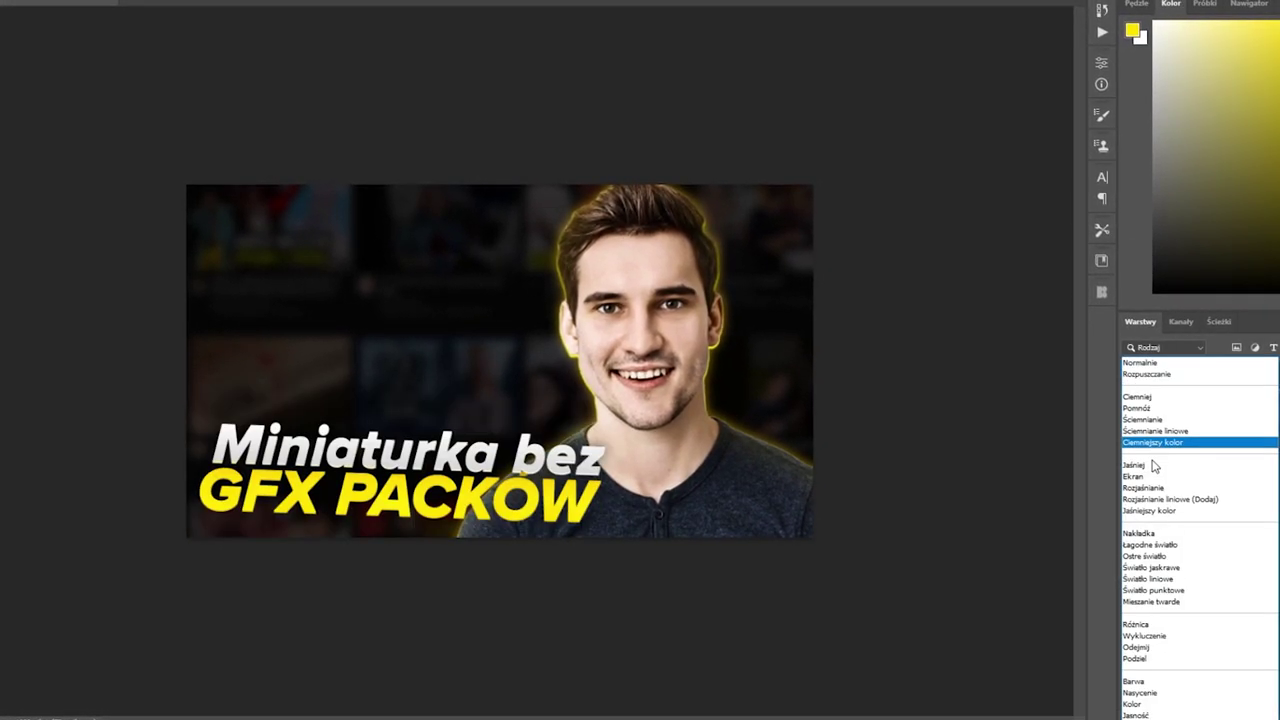
left_click(1170, 436)
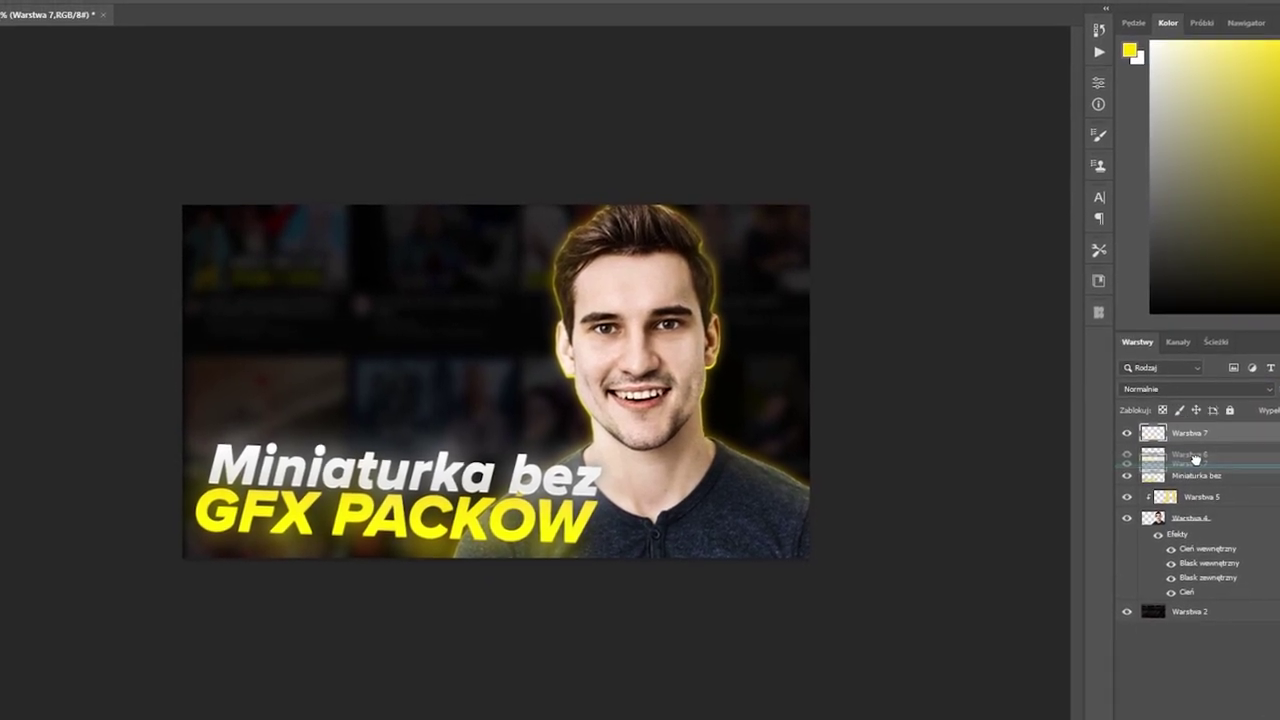
left_click_drag(1196, 458, 1196, 486)
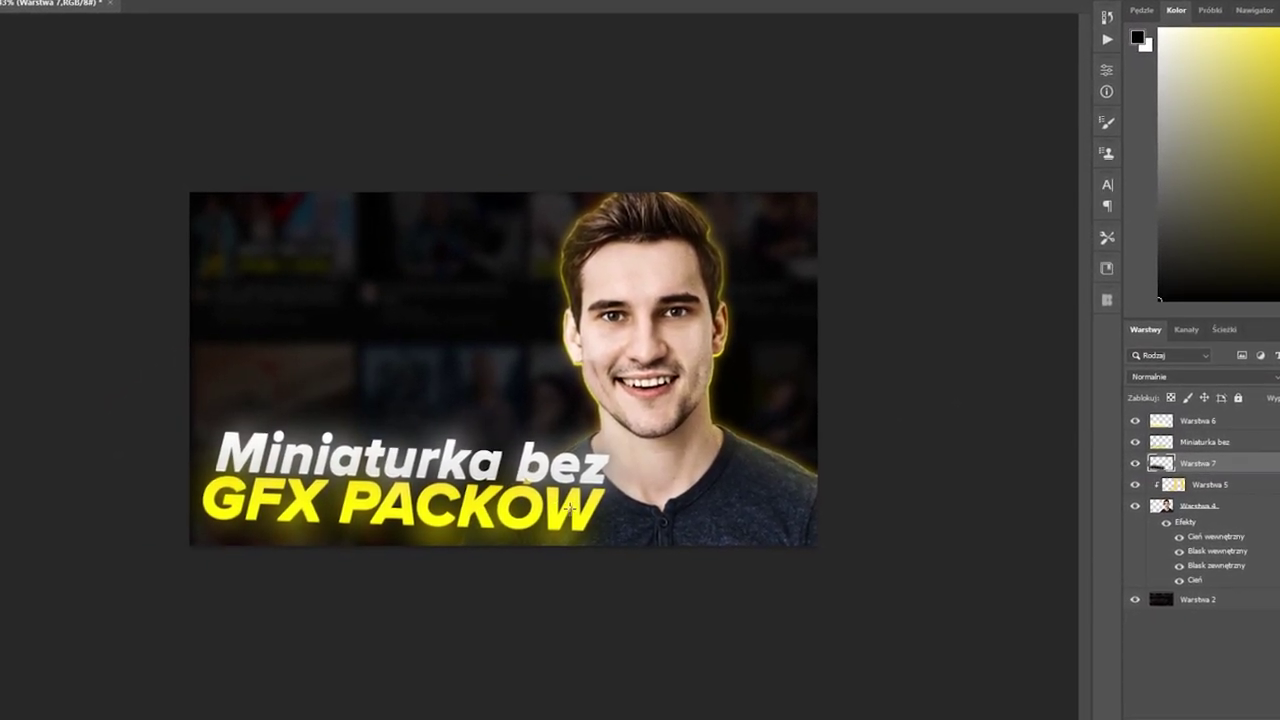
- Merge the portrait with its clipped layer and place the arrow at the thumbnail's top left
right_click(1170, 494)
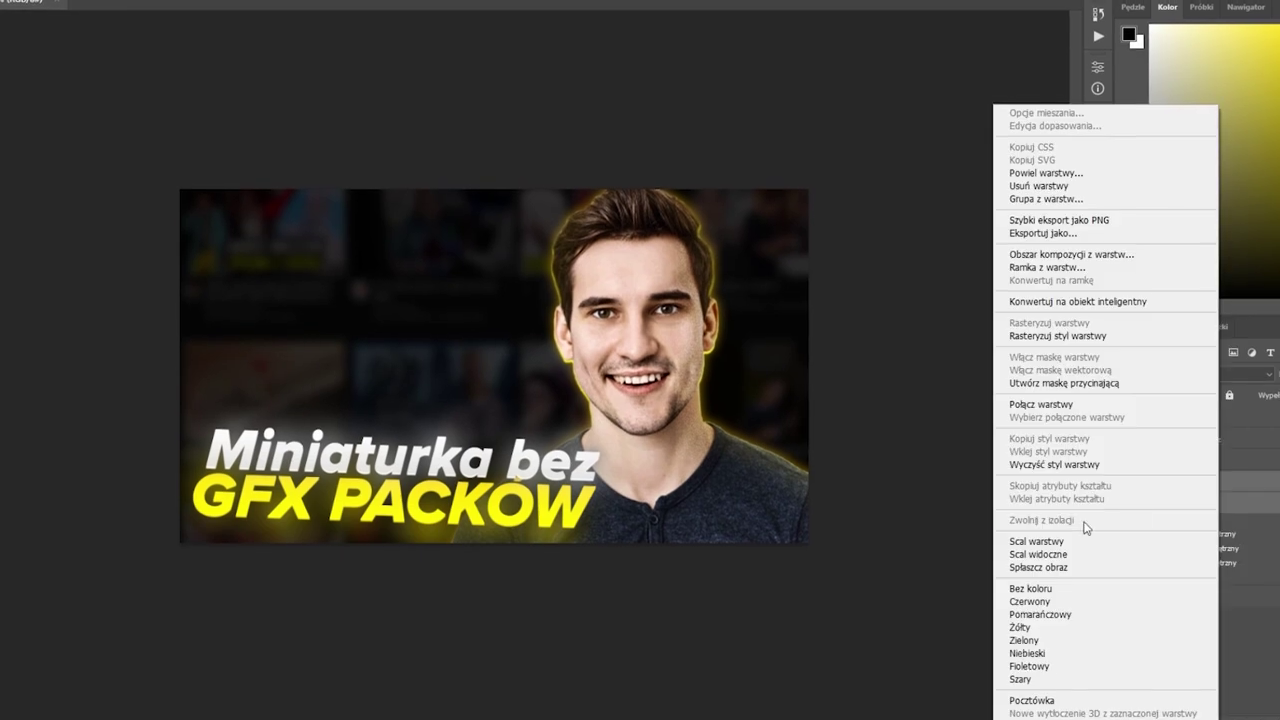
left_click(1083, 526)
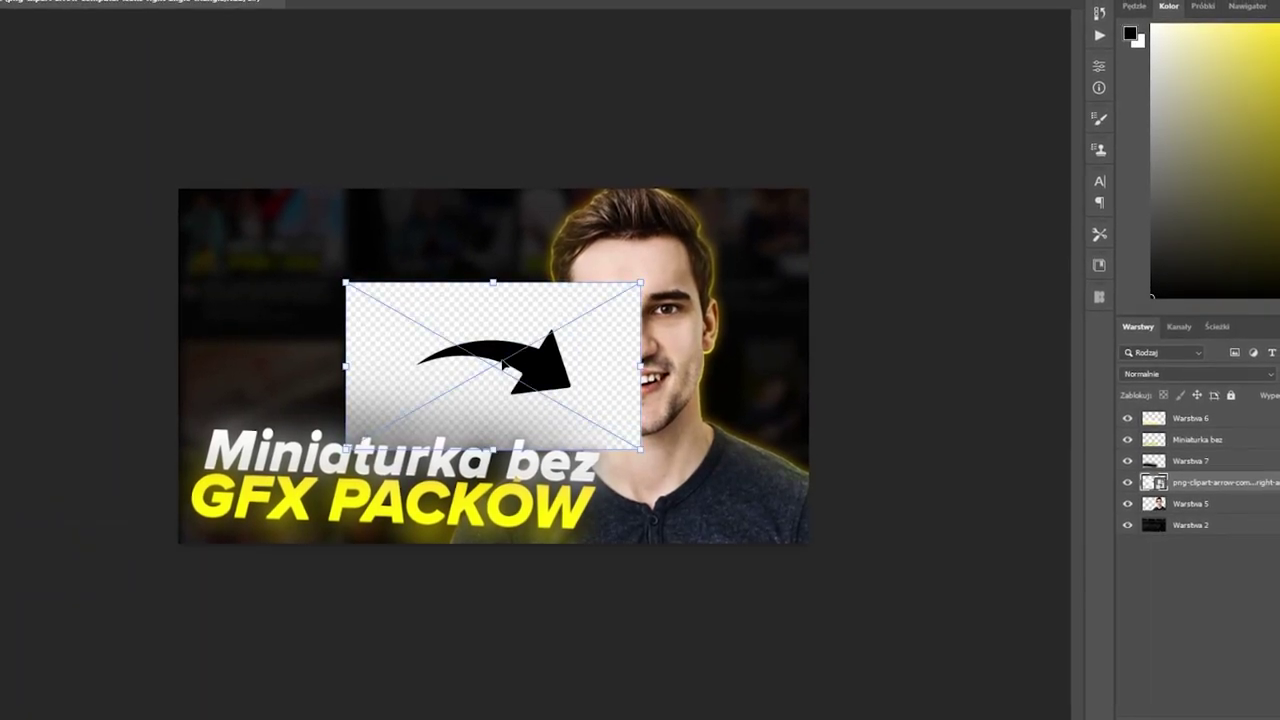
left_click_drag(503, 365, 428, 286)
key("Return")
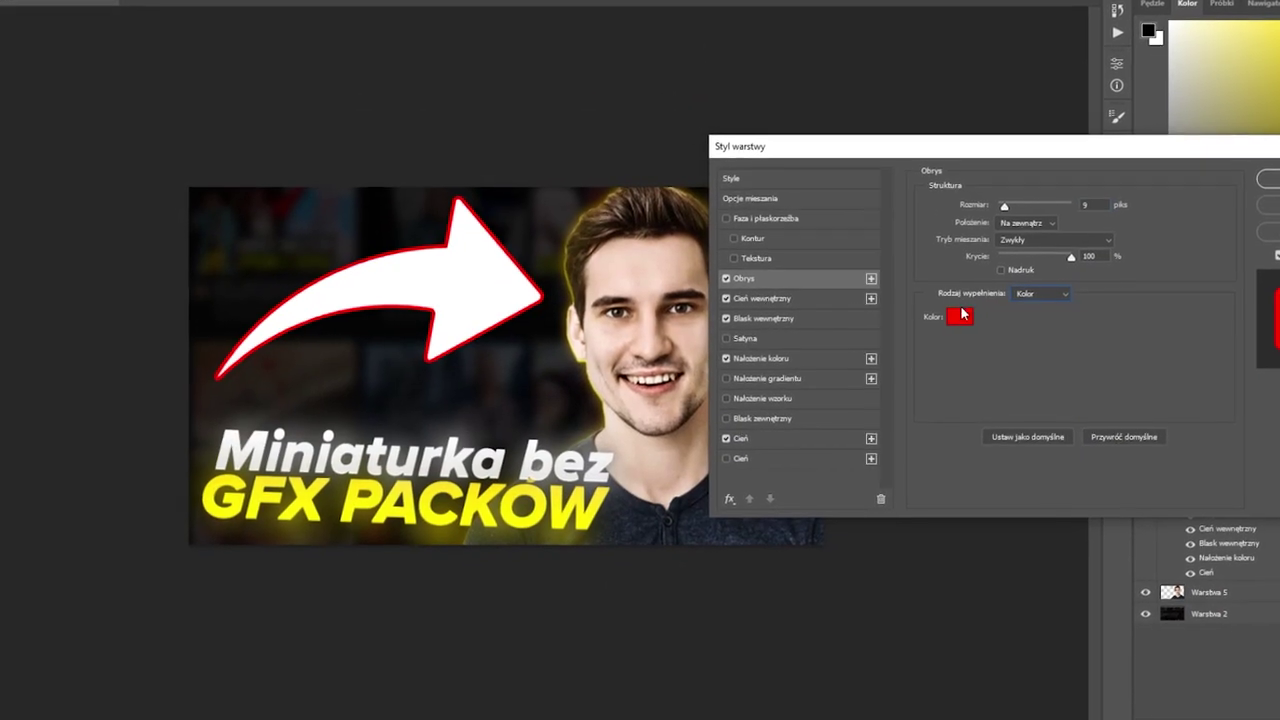
- Recolour the arrow stroke via hex ffde00, set the arrow glow to Screen, and open Hue/Saturation
left_click(962, 315)
left_click(884, 388)
type("ffde00")
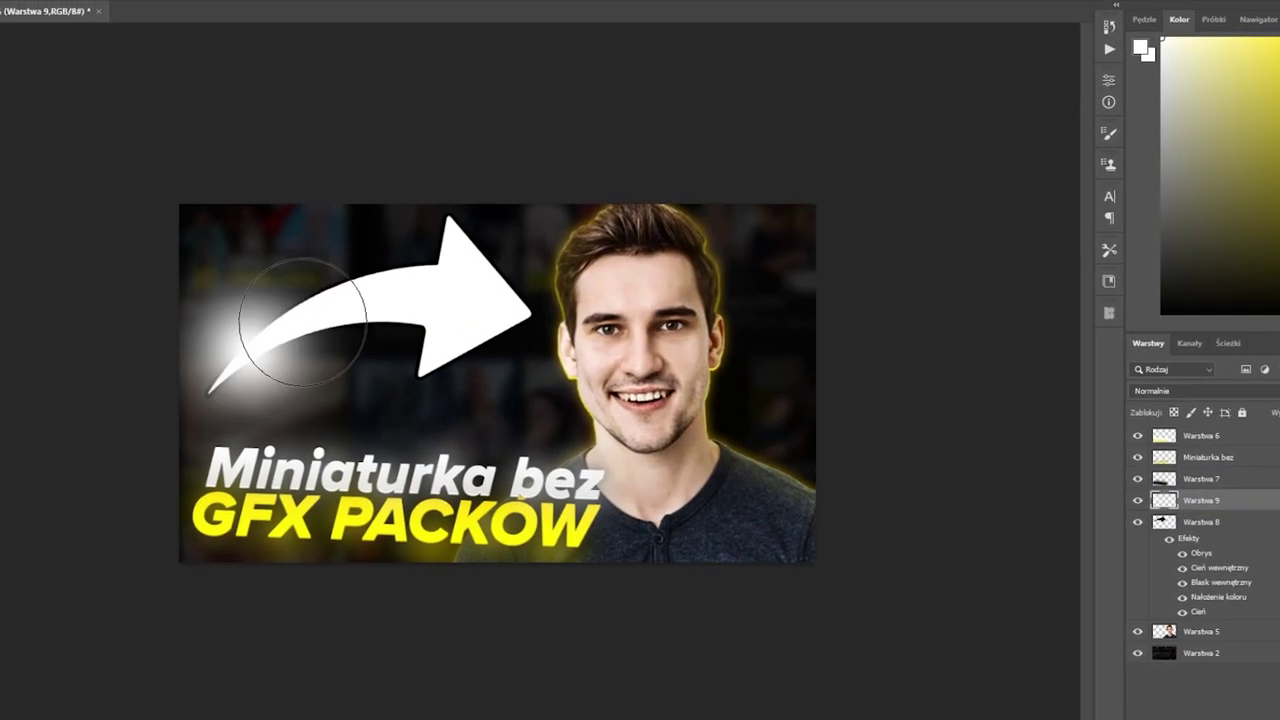
left_click(1160, 390)
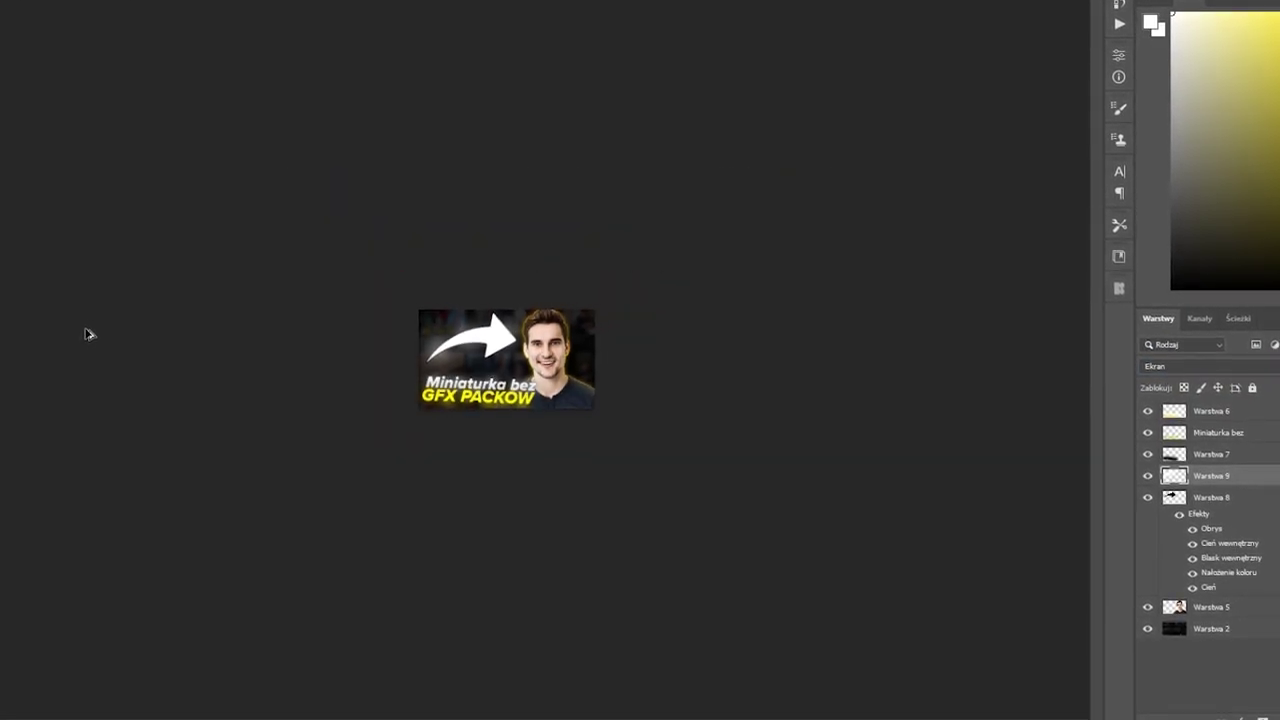
key("ctrl+u")
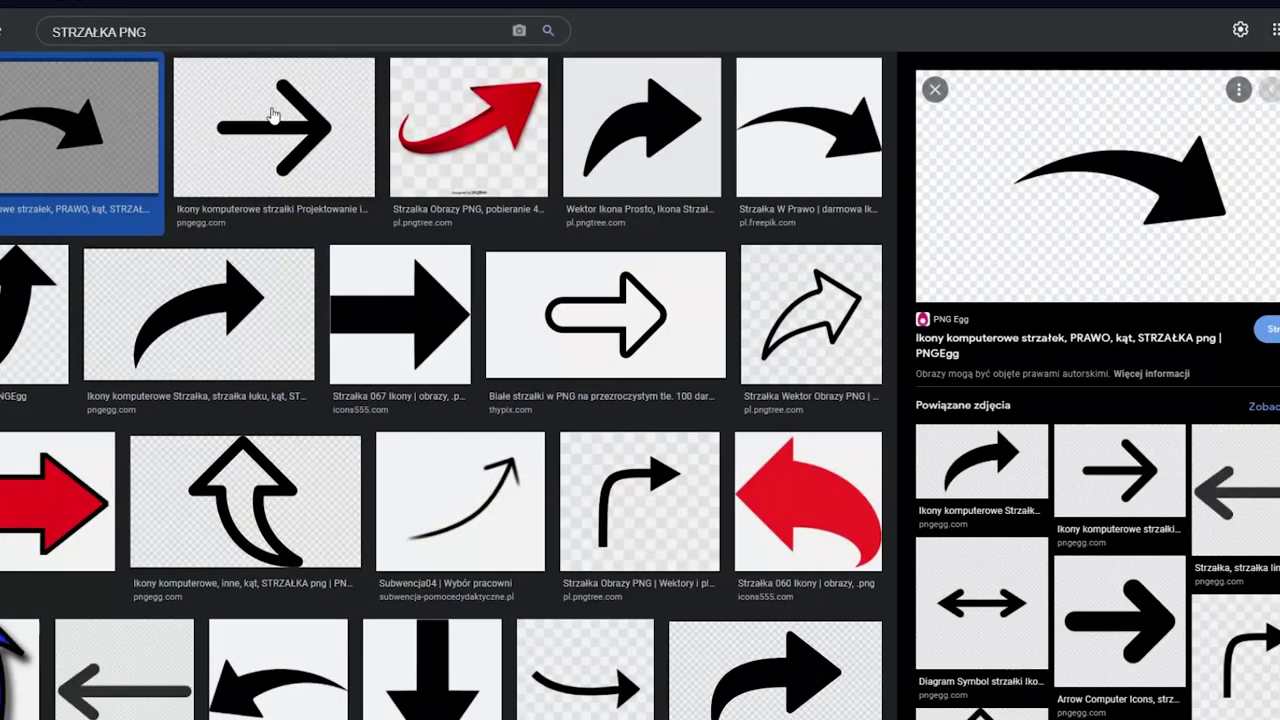
- Search Google Images for 'sunburst png' and preview the first result
triple_click(254, 16)
type("sunburl")
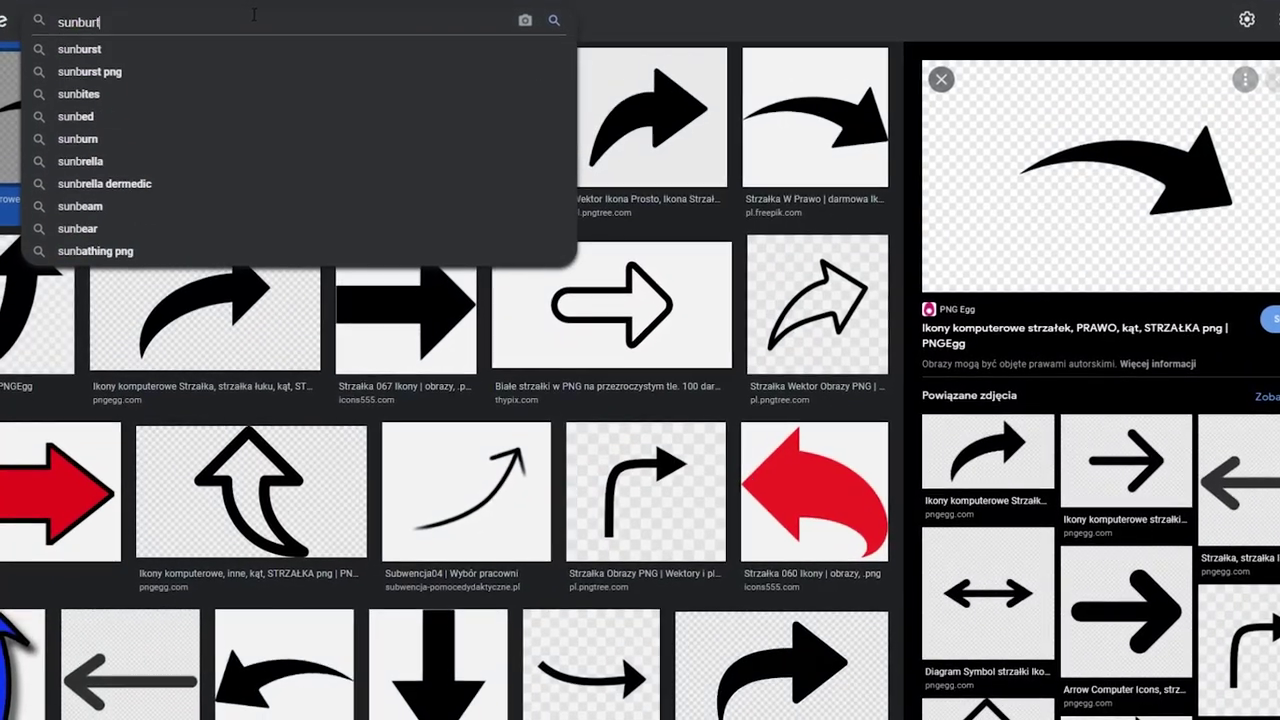
key("BackSpace")
type("ts png")
key("Return")
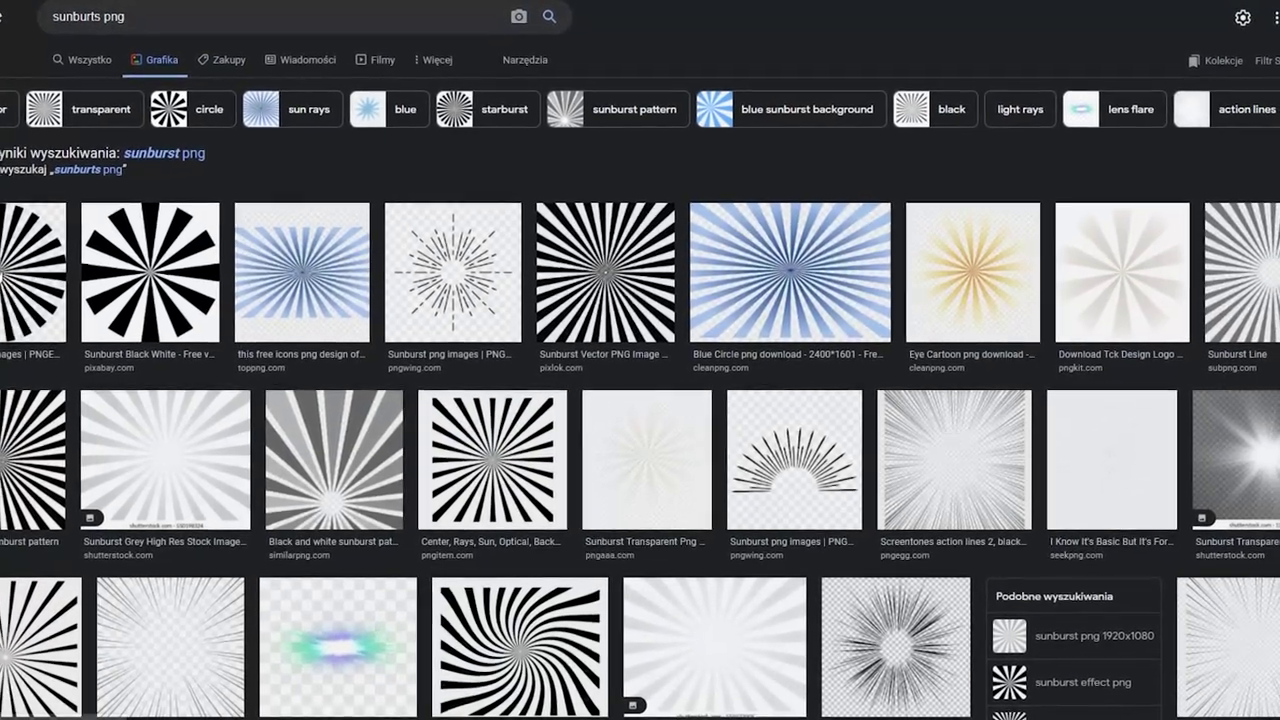
left_click(33, 272)
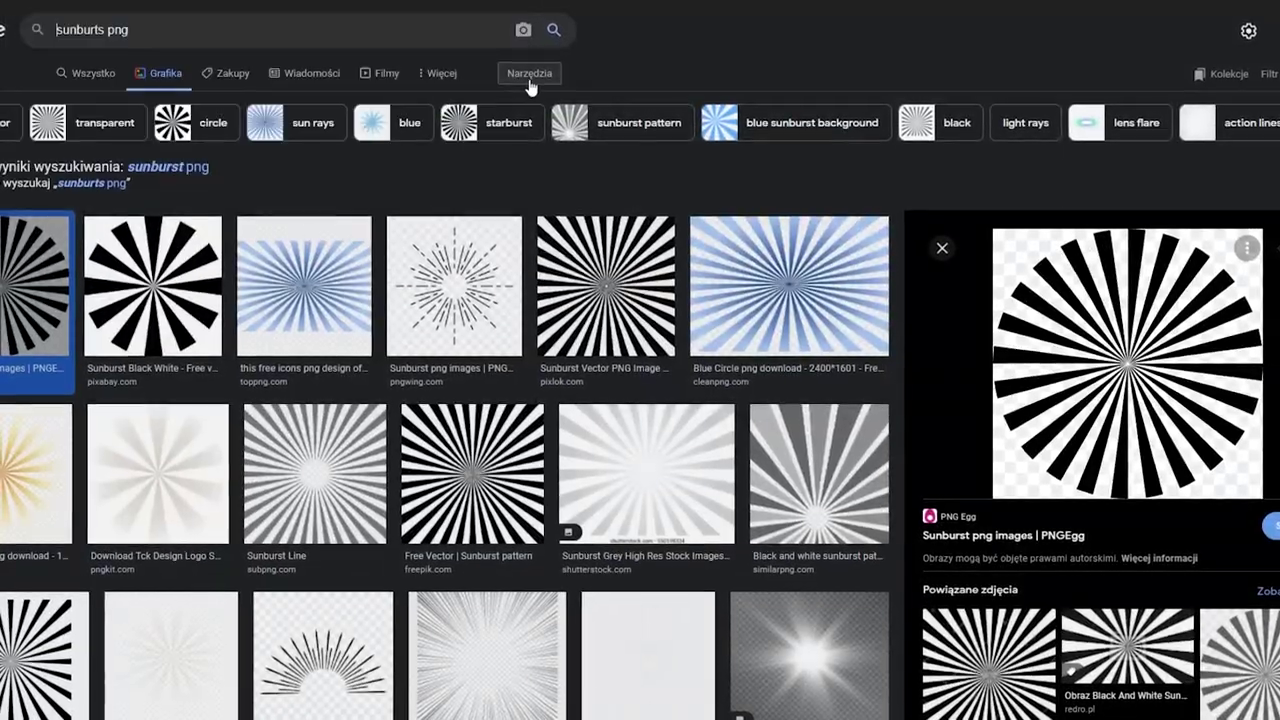
- Filter results to transparent images and open the red sunburst to copy it
left_click(522, 68)
left_click(115, 96)
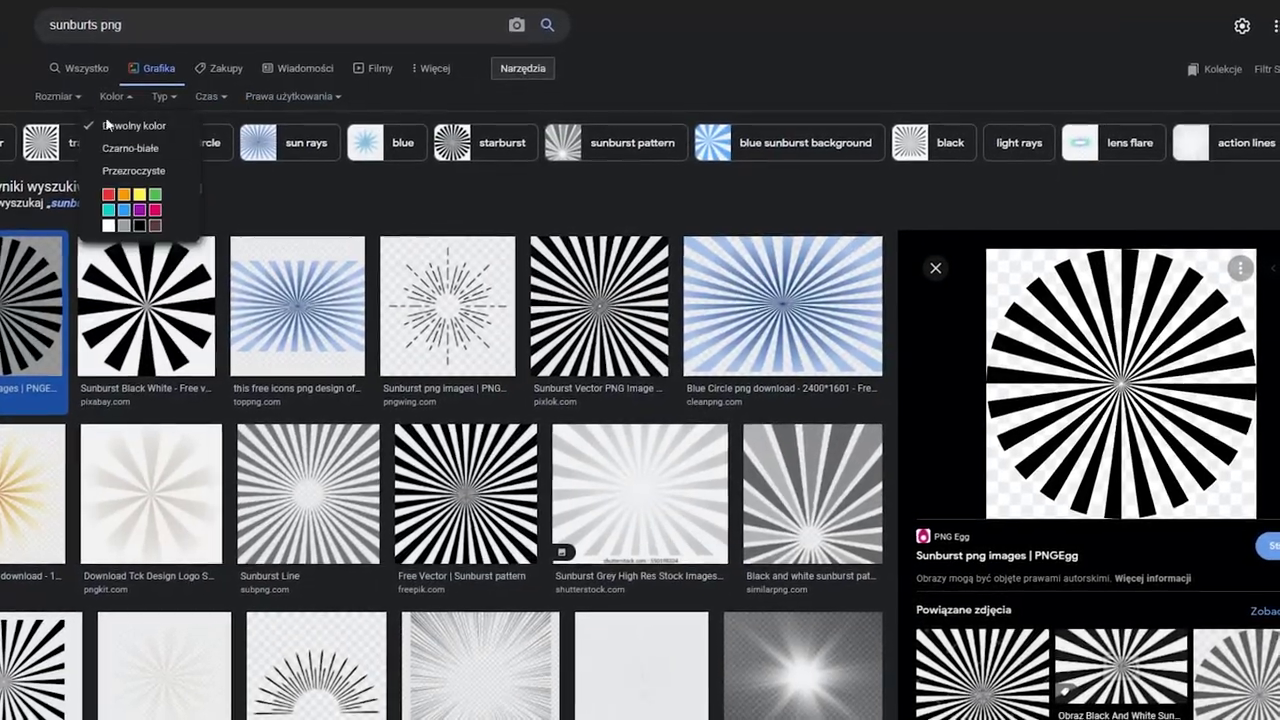
left_click(133, 170)
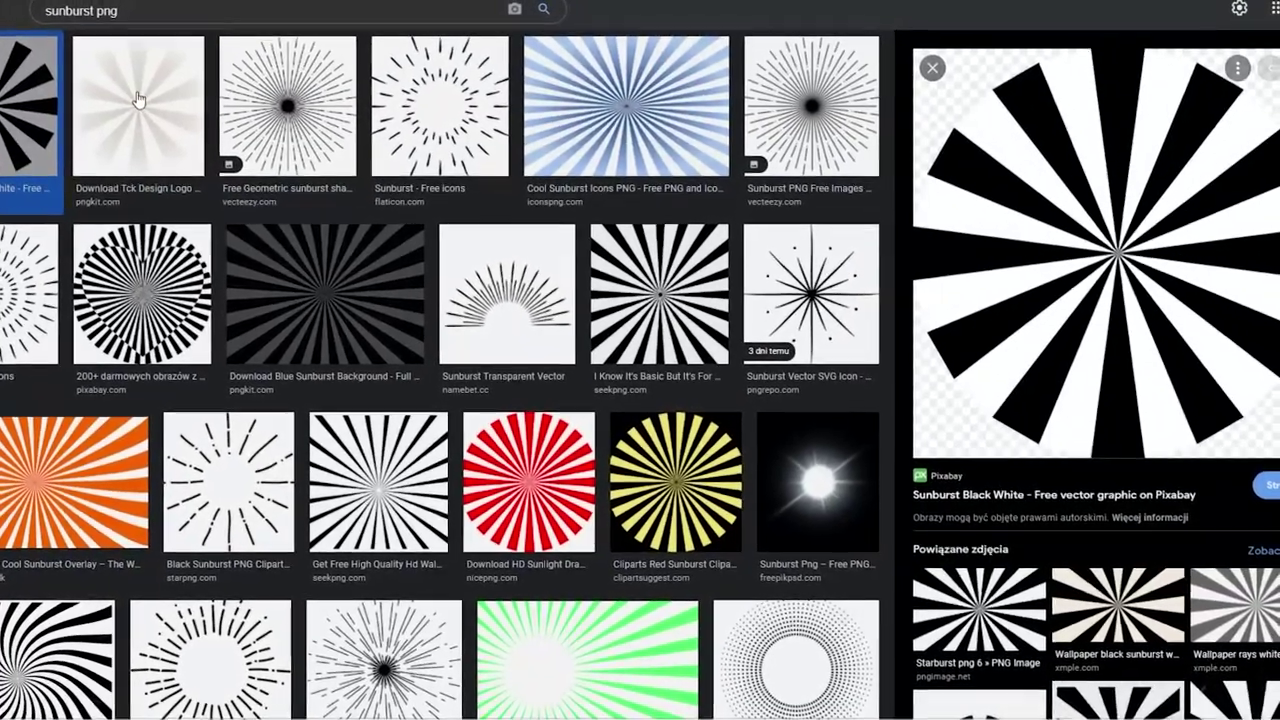
left_click(139, 99)
left_click(529, 482)
right_click(1150, 242)
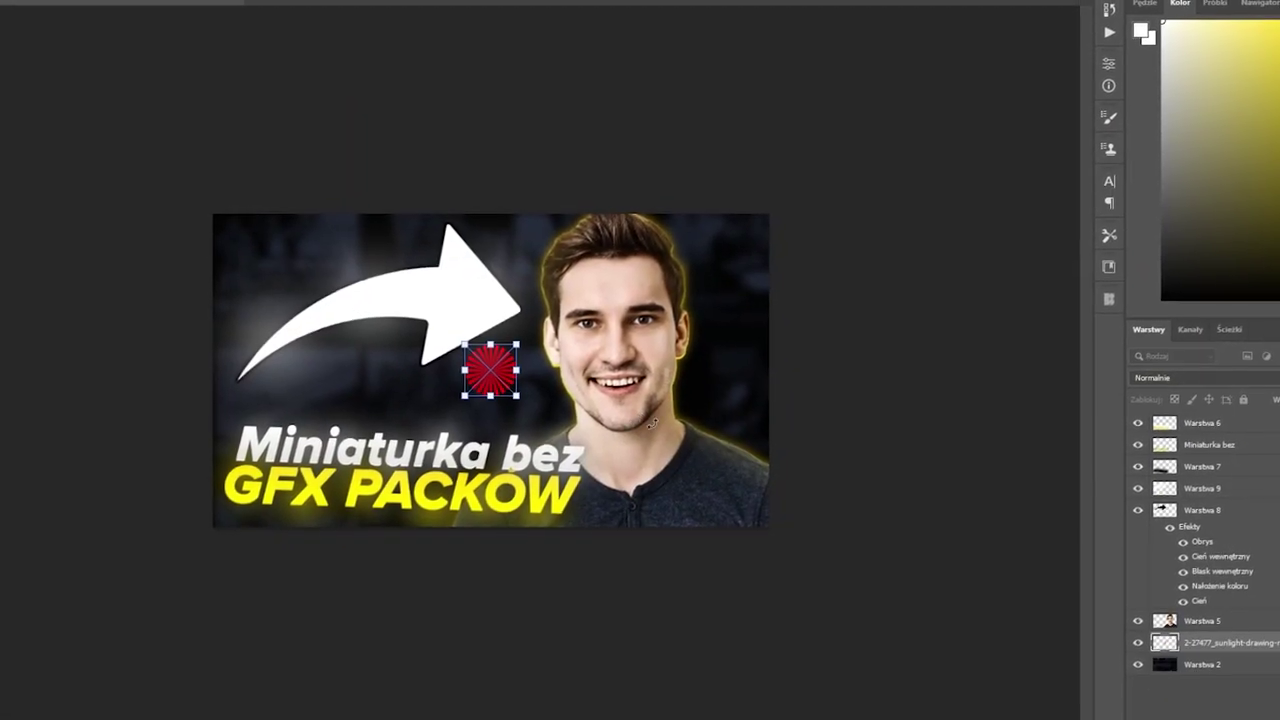
- Enlarge the sunburst to fill the background, clip it to the layer below, and darken its left side
left_click_drag(519, 343, 923, 74)
key("Return")
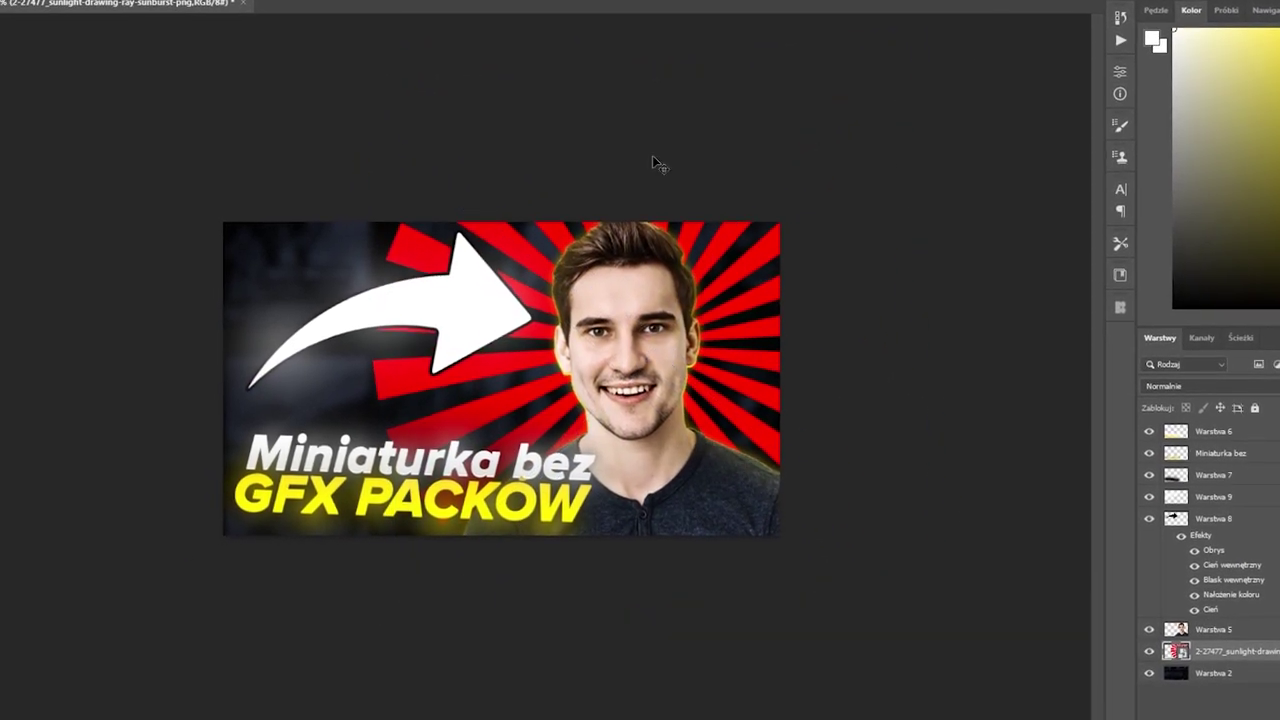
type("ds")
right_click(1250, 628)
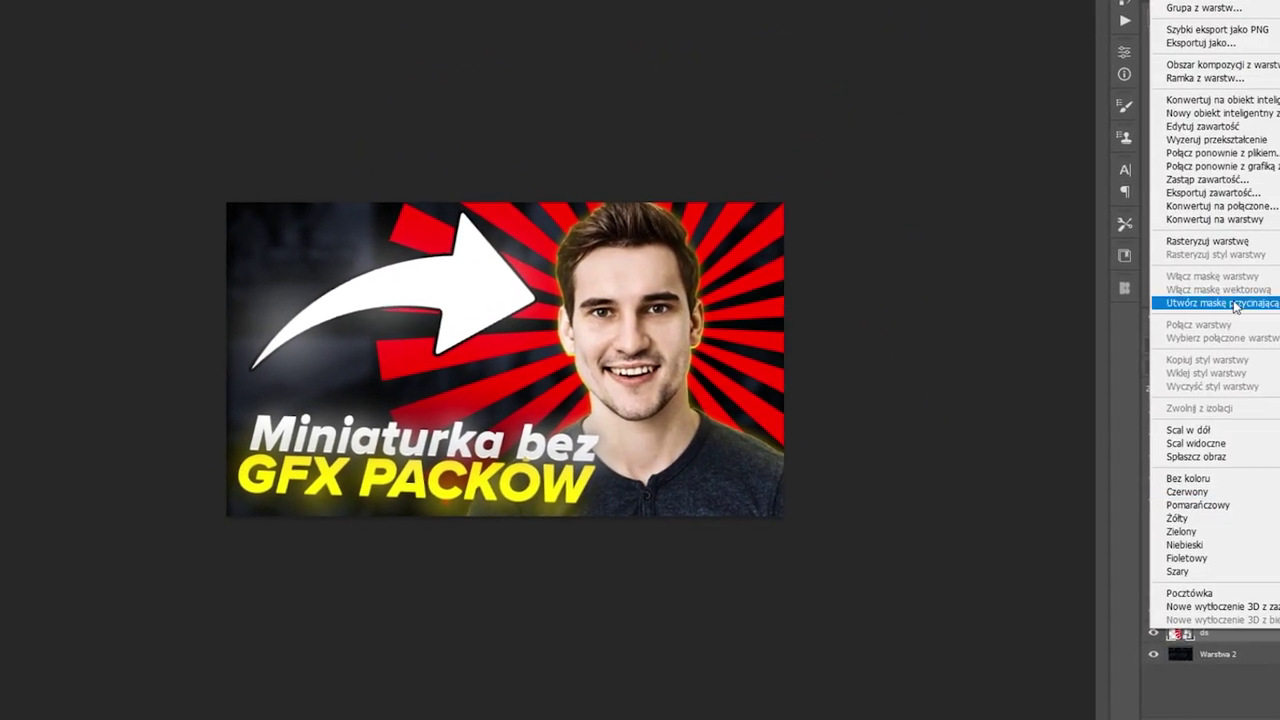
left_click(1194, 297)
left_click_drag(371, 200, 450, 390)
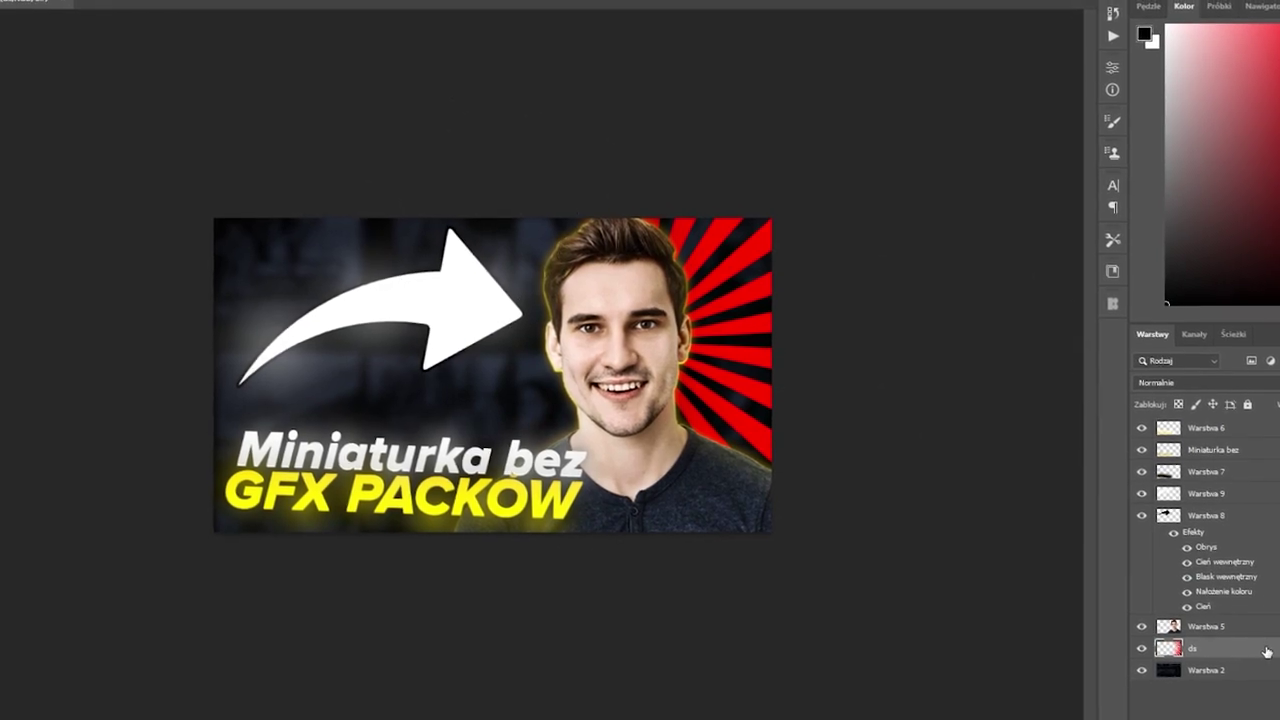
- Add an orange Color Overlay to the sunburst rays
double_click(1267, 652)
left_click(793, 365)
left_click(1020, 211)
left_click(1218, 384)
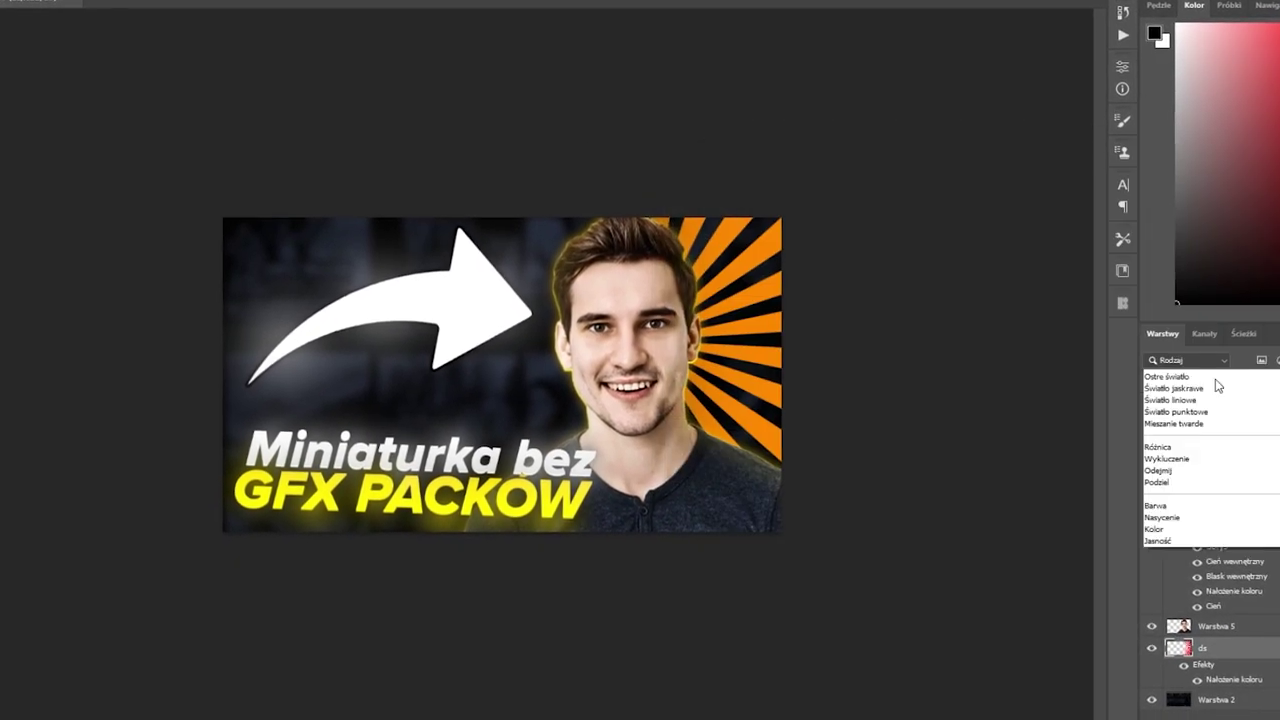
- Paint cyan over the dark stripes on a new layer, blend it in Screen, and marquee-select around the man
key("ctrl+shift+alt+n")
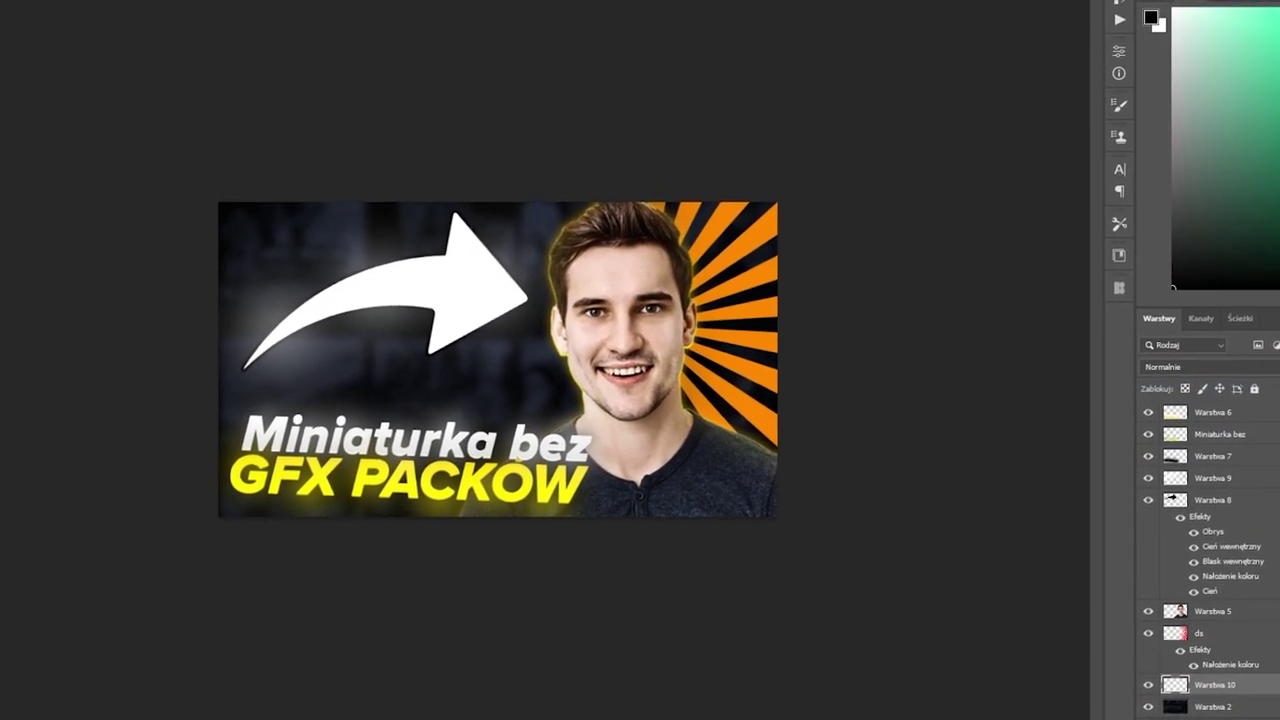
left_click_drag(800, 386, 788, 225)
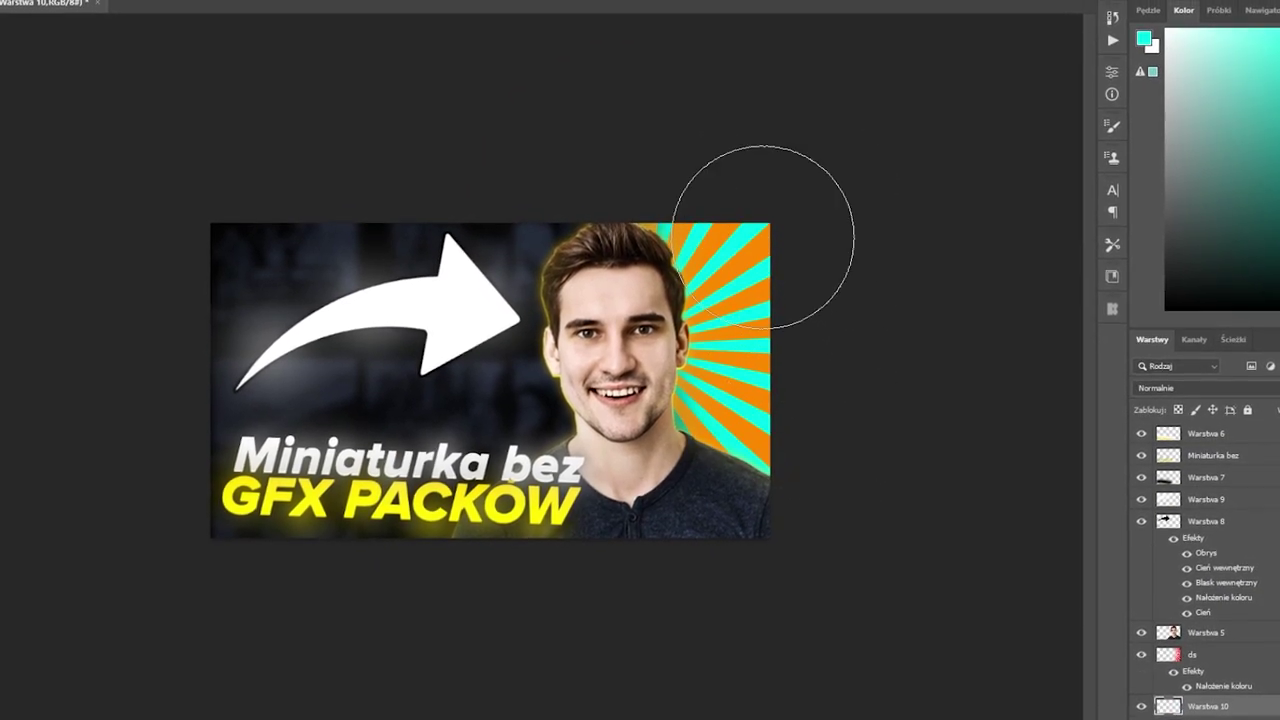
double_click(1262, 649)
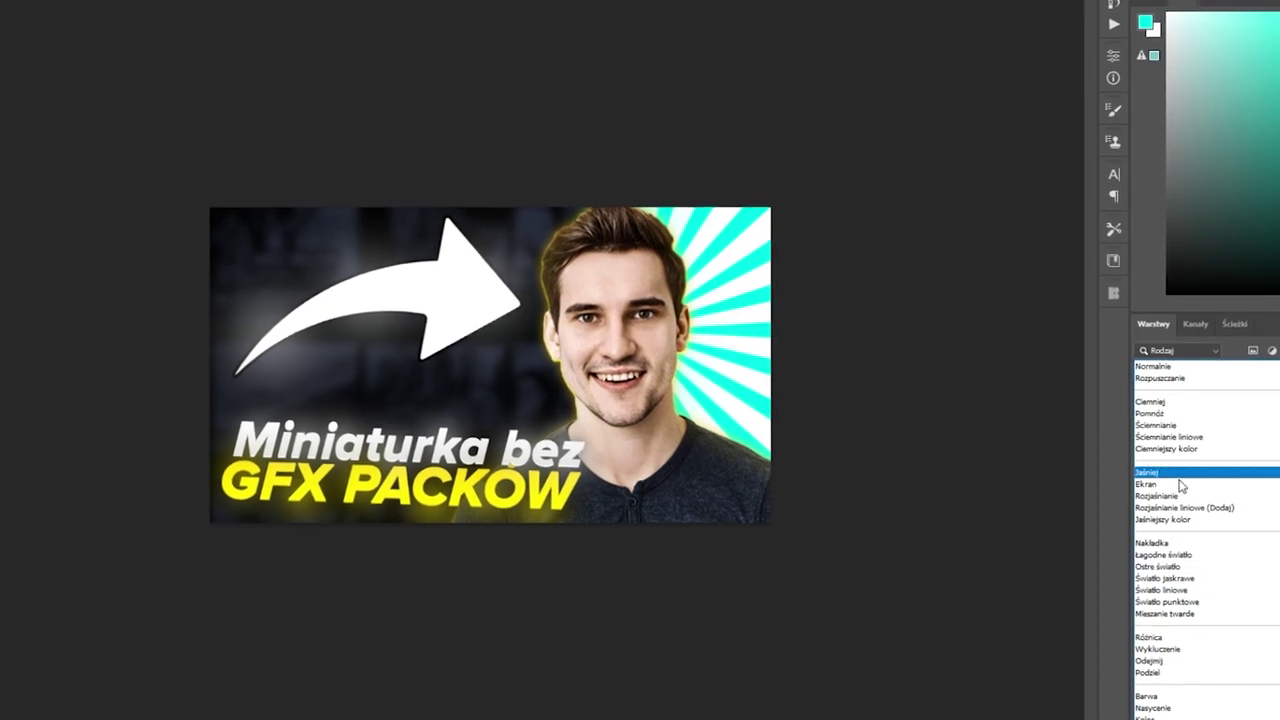
left_click(1153, 478)
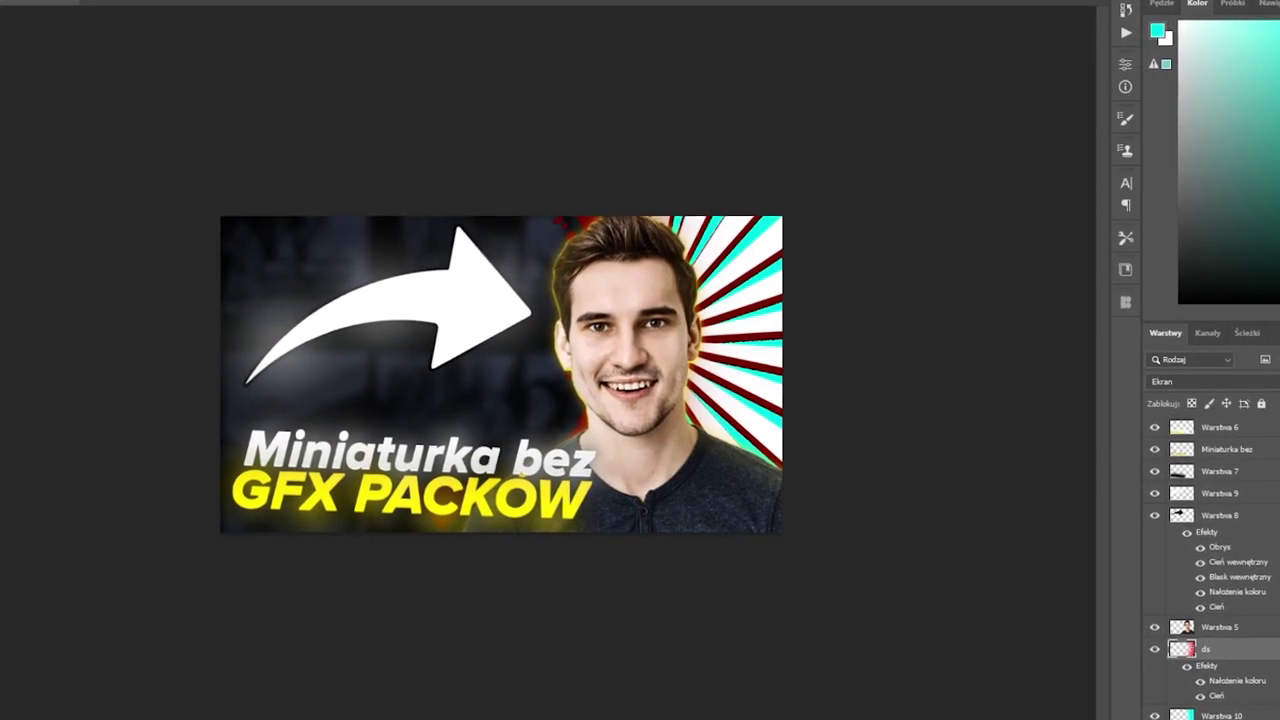
left_click_drag(425, 209, 631, 493)
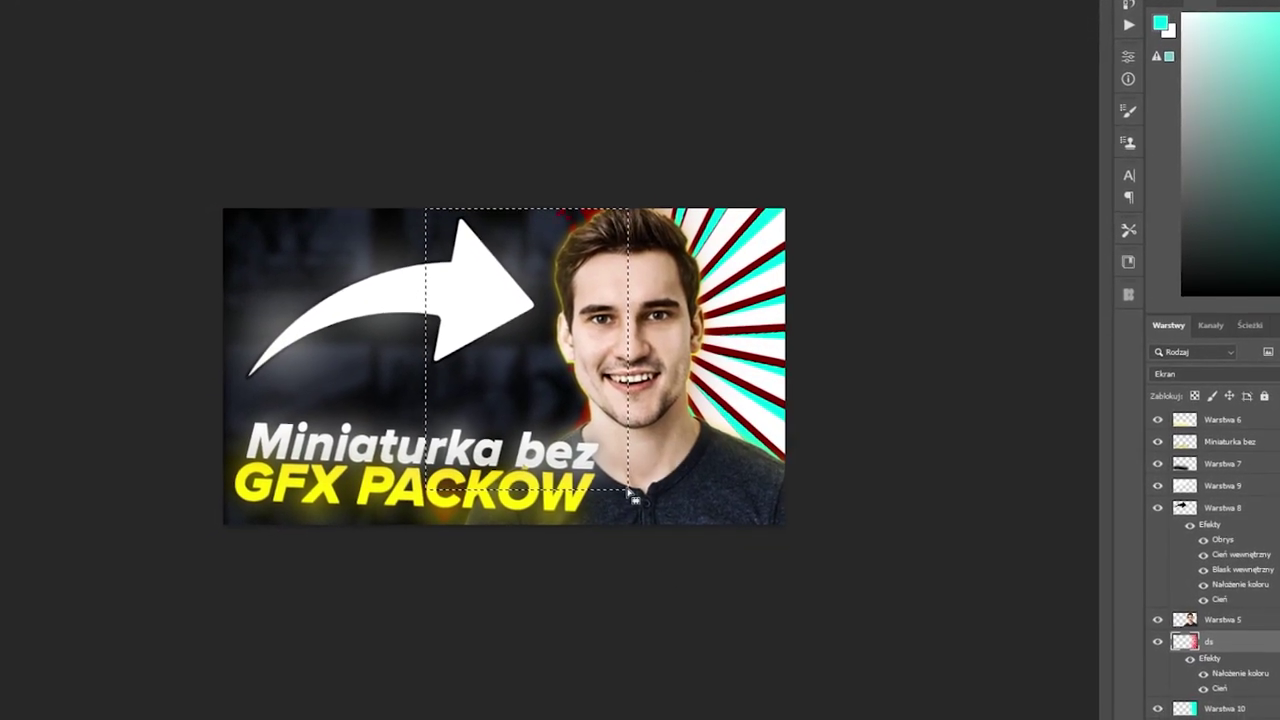
left_click_drag(509, 357, 597, 561)
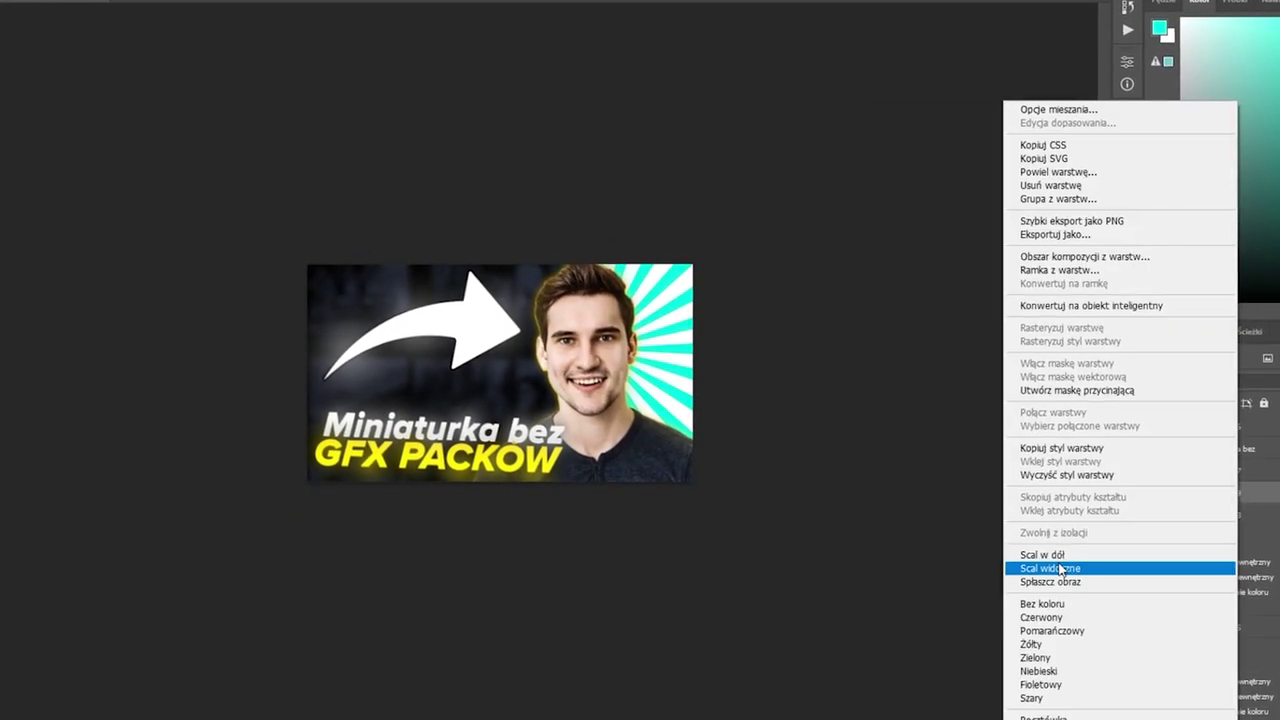
- Merge visible layers, apply a Color Balance adjustment, and merge visible again
left_click(1061, 569)
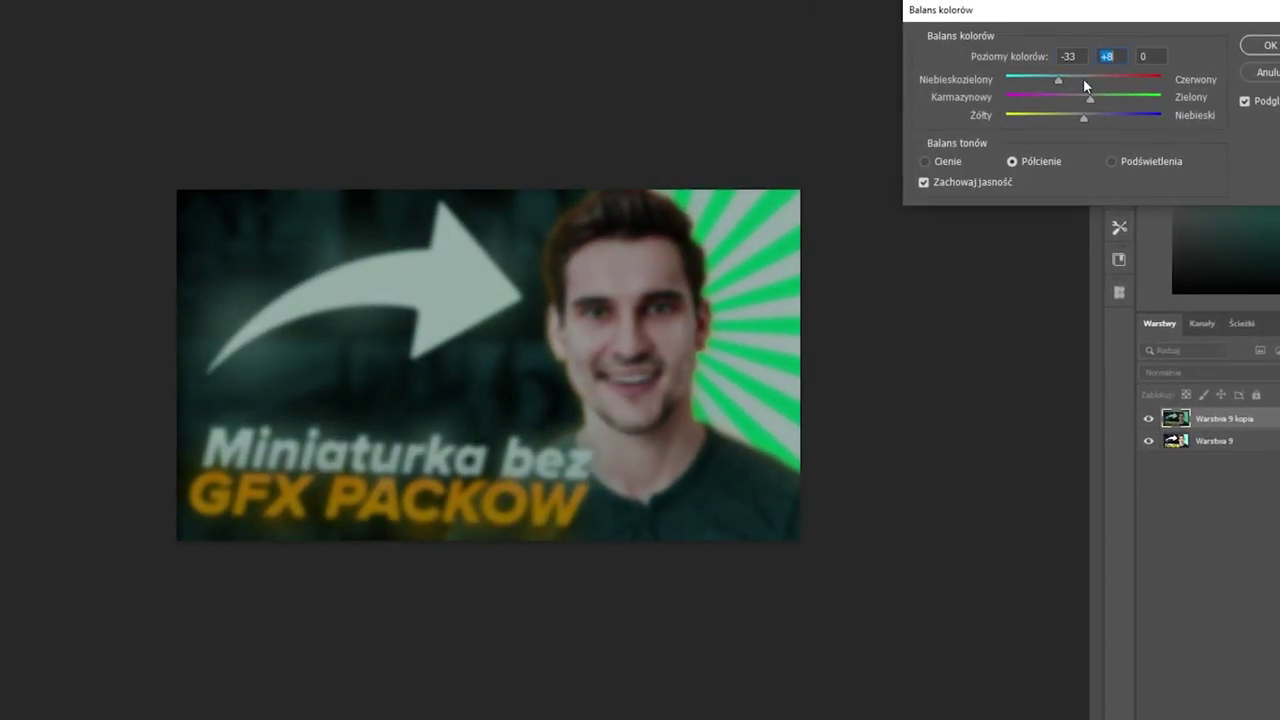
left_click(1264, 58)
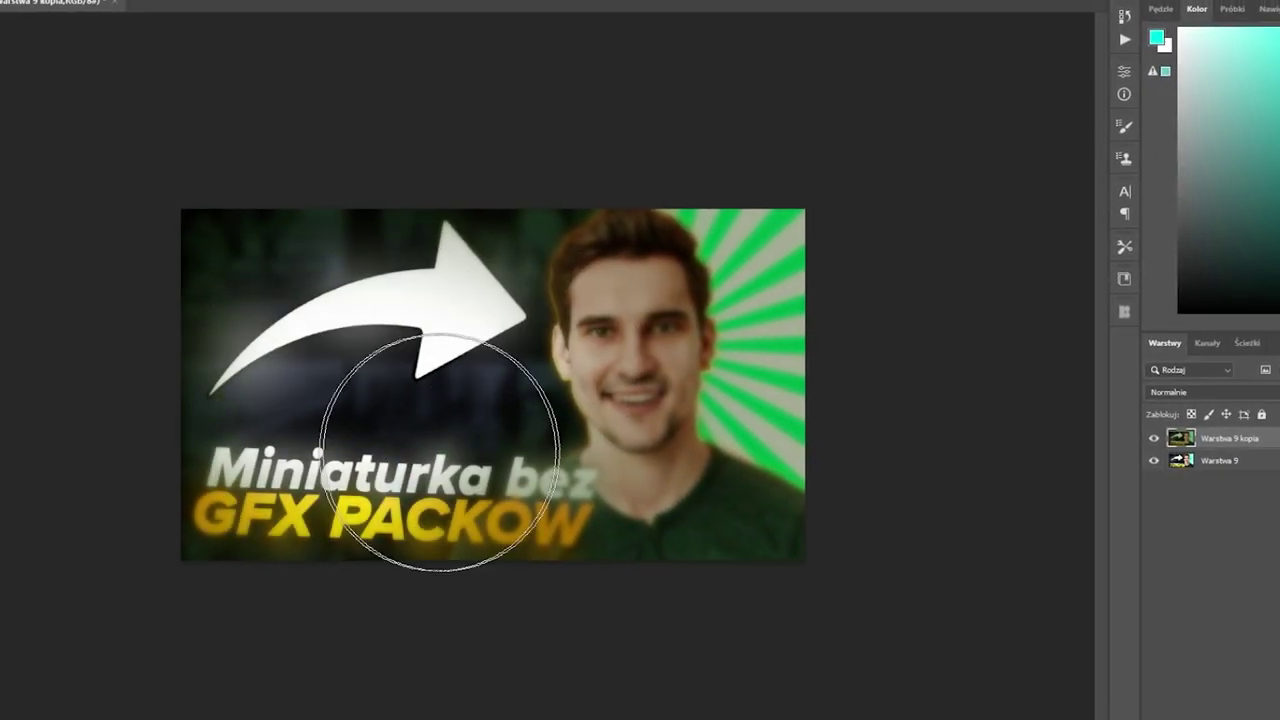
right_click(1258, 450)
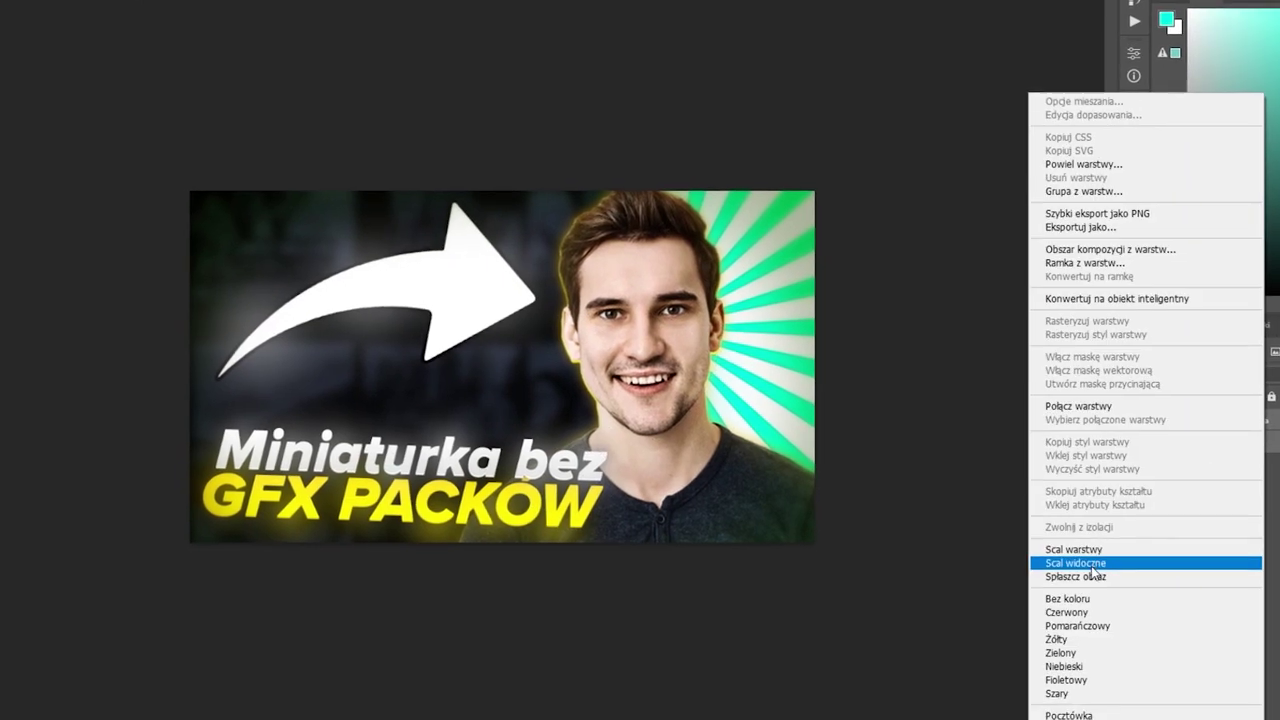
left_click(1200, 560)
- Shift hue to -8 with Hue/Saturation and apply Color Balance cyan-red +9
key("ctrl+u")
left_click_drag(981, 92, 976, 95)
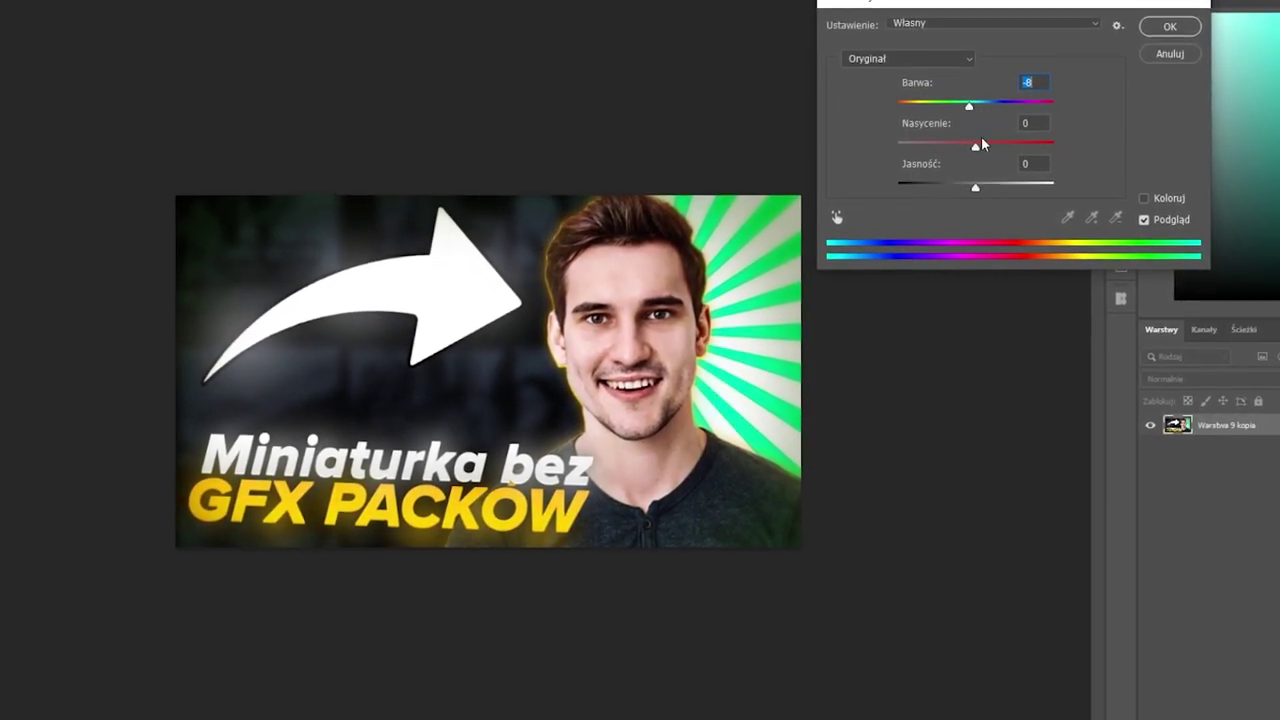
left_click(1172, 37)
key("ctrl+b")
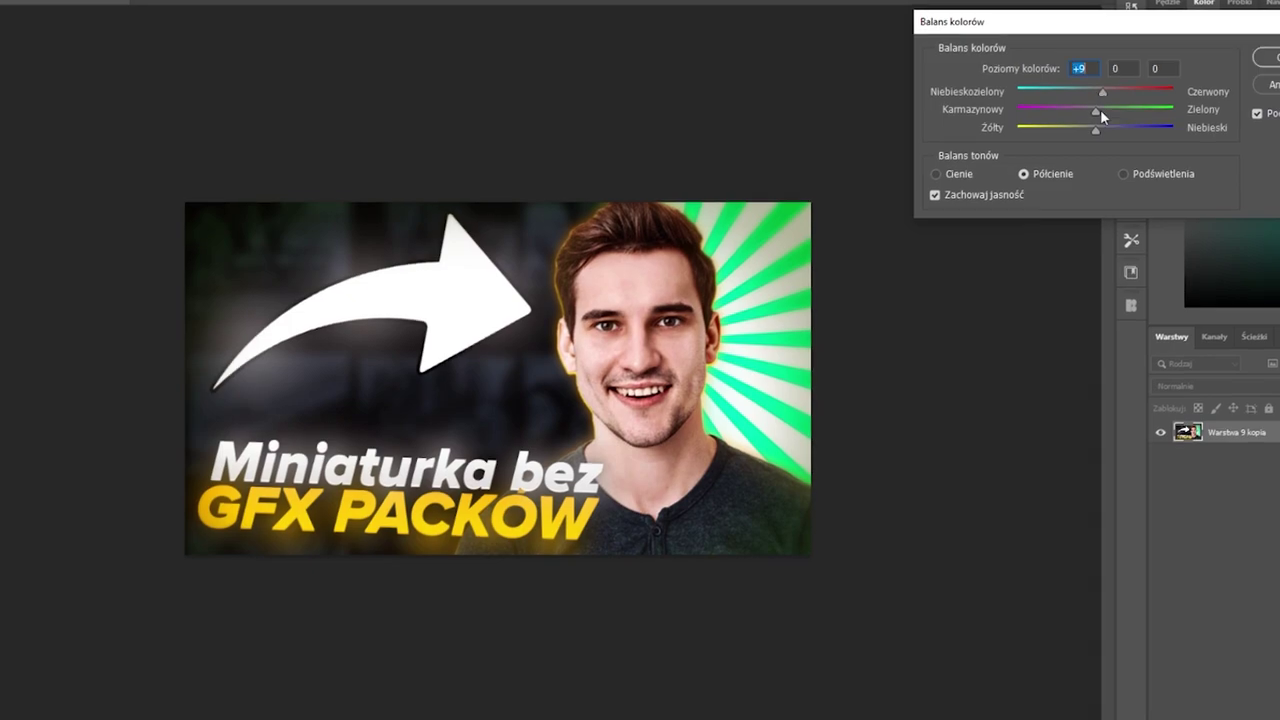
key("Return")
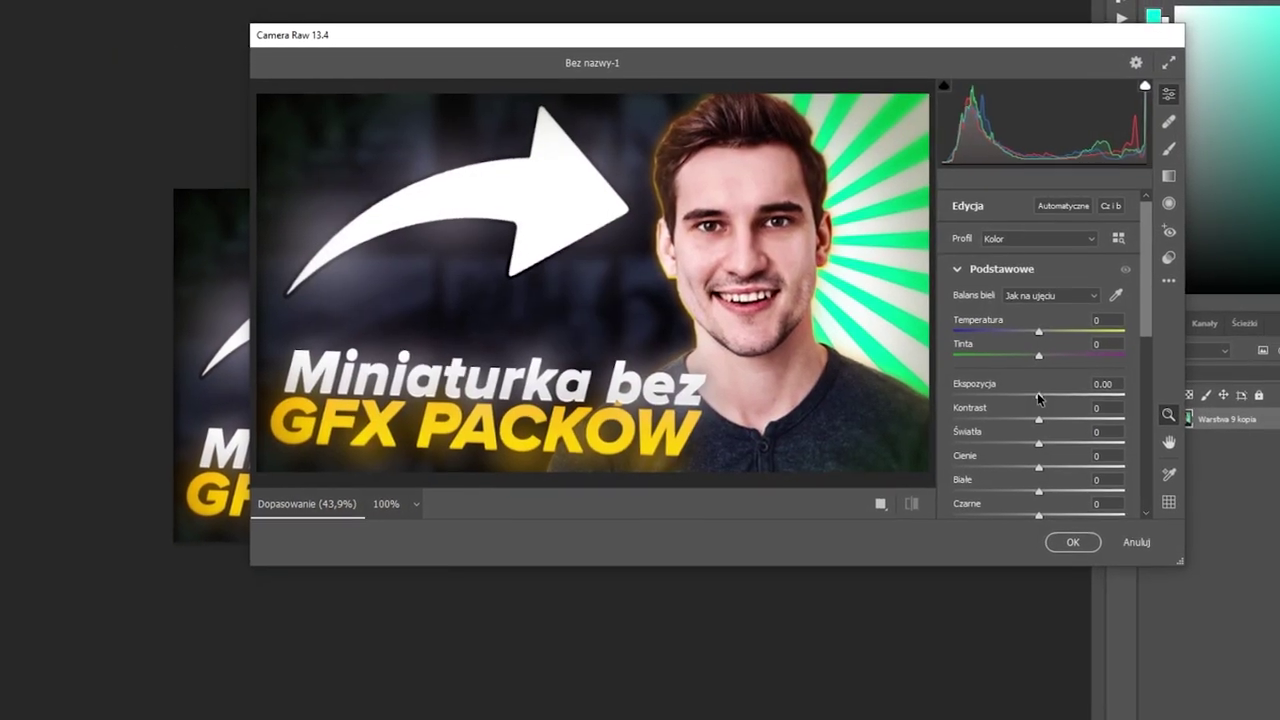
- Raise exposure, contrast, clarity and dehaze in Camera Raw and apply the changes
left_click_drag(1040, 430, 1050, 430)
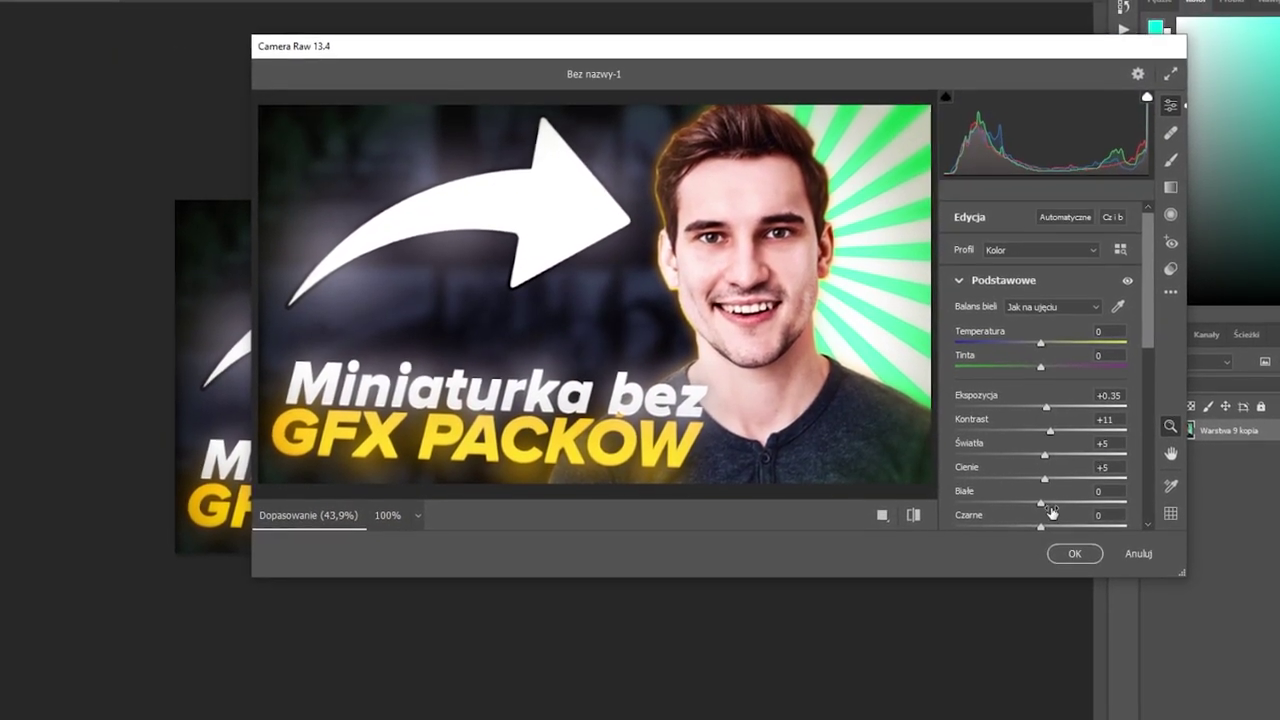
left_click_drag(1041, 526, 1053, 526)
scroll(1050, 450, "down", 2)
left_click_drag(1043, 451, 1053, 451)
mouse_move(1043, 475)
left_mouse_down()
mouse_move(1067, 475)
mouse_move(1050, 499)
left_mouse_up()
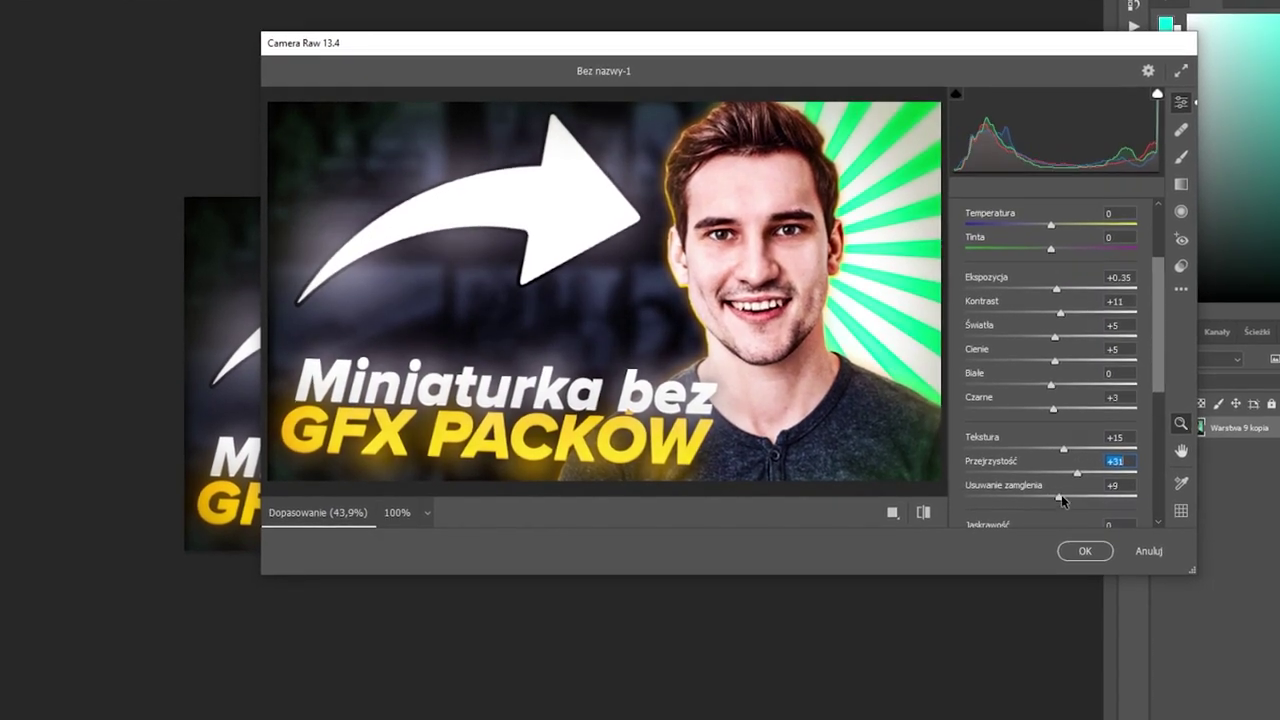
key("Return")
- Give the duplicated layer a white Stroke and Screen blending
double_click(1240, 412)
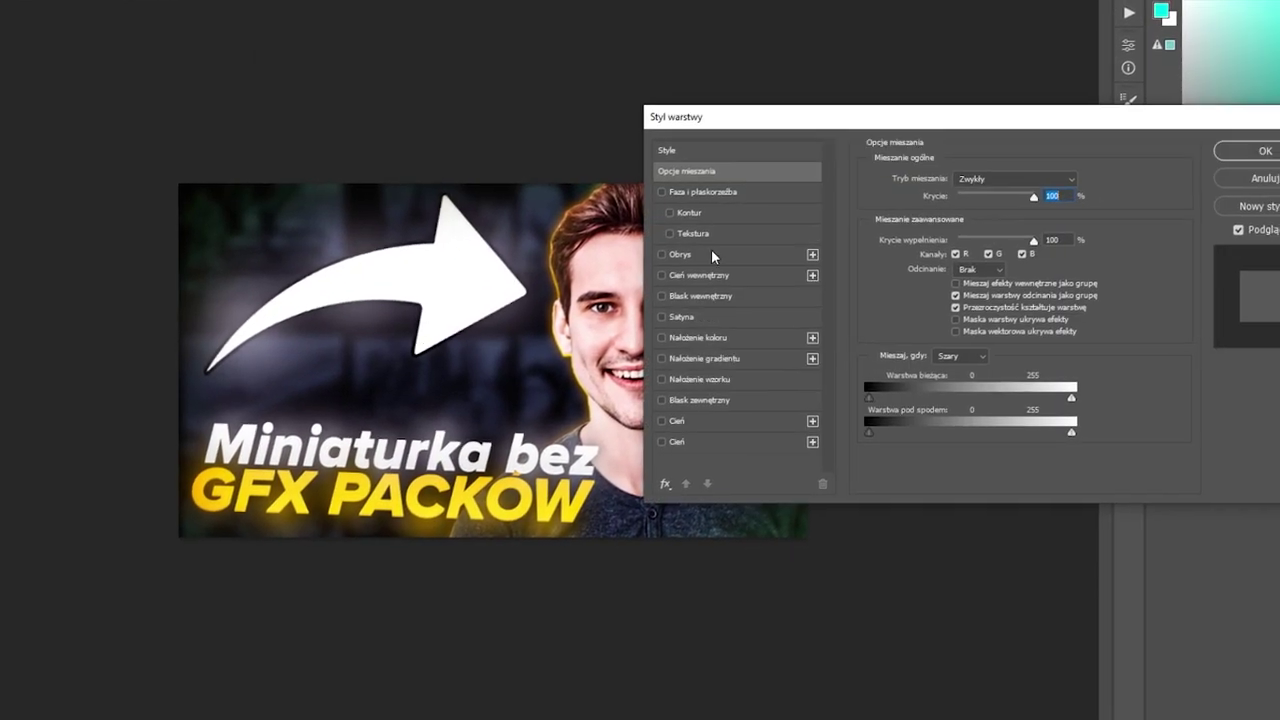
left_click(711, 251)
left_click(894, 297)
left_click(1023, 206)
left_click(1000, 230)
left_click(962, 366)
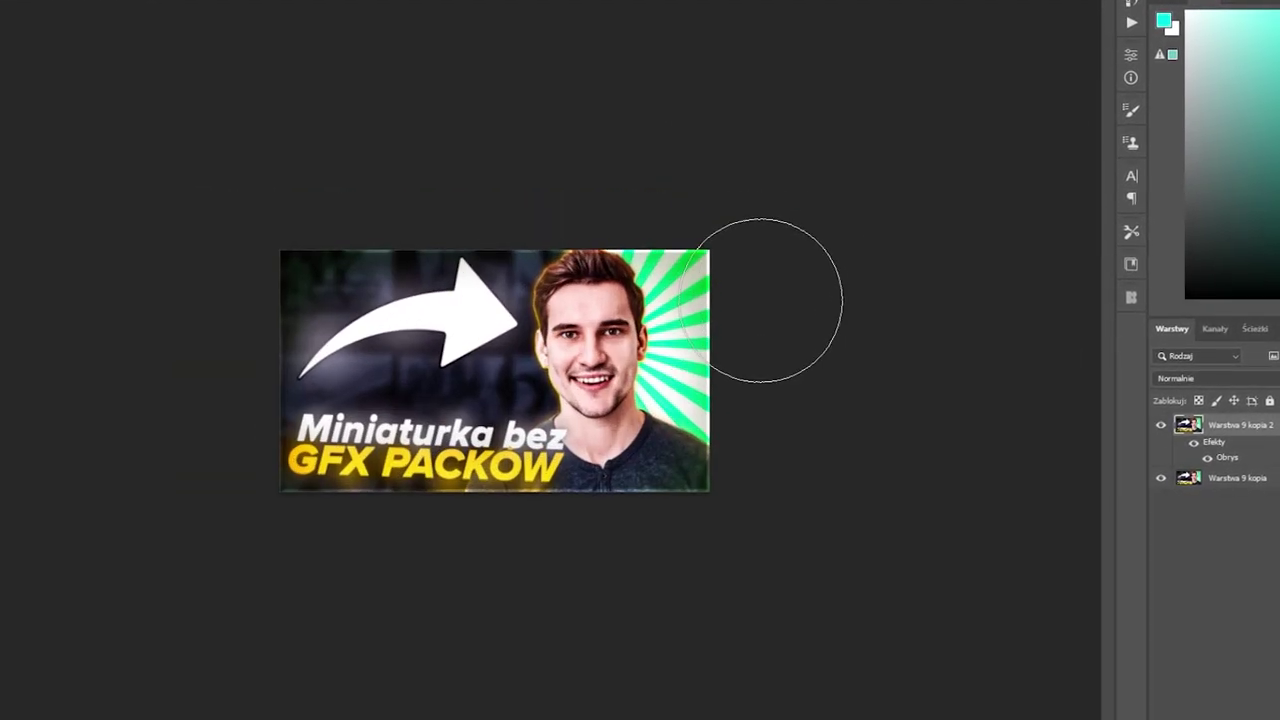
- Apply an 8 px Gaussian Blur to the copy and rasterize its layer style
left_click(214, 157)
left_click(380, 200)
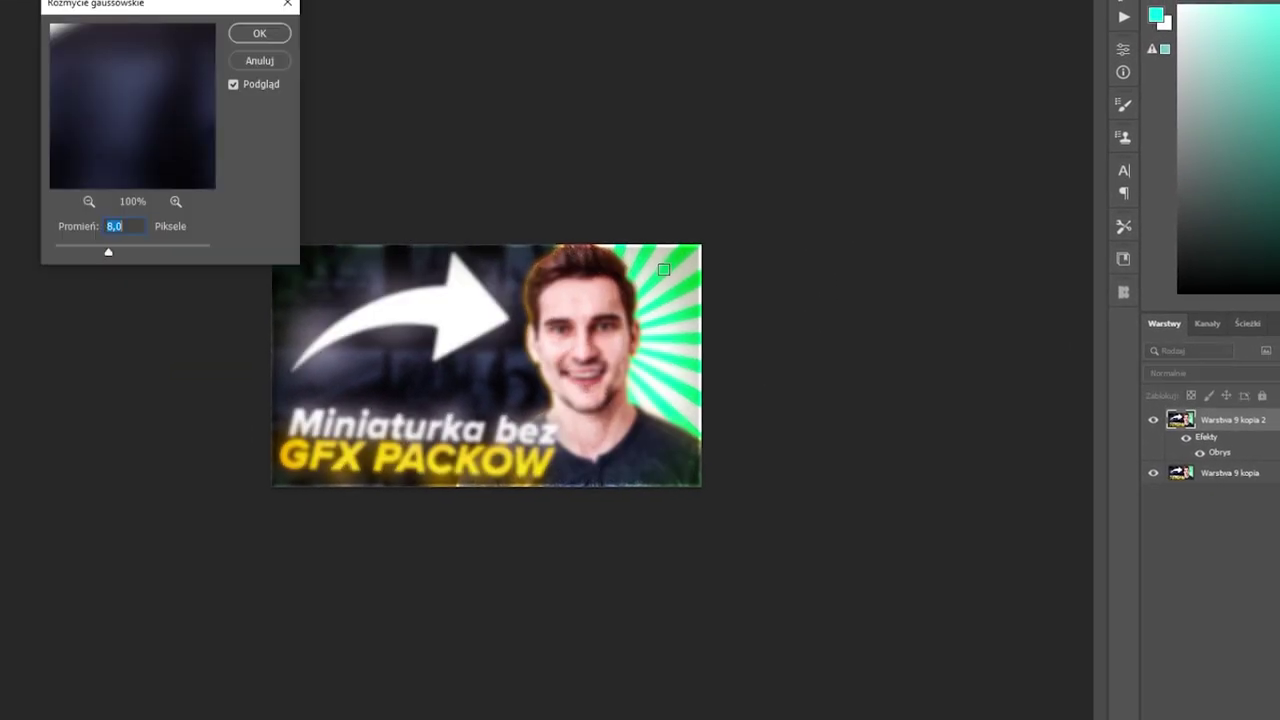
left_click(257, 34)
right_click(1235, 431)
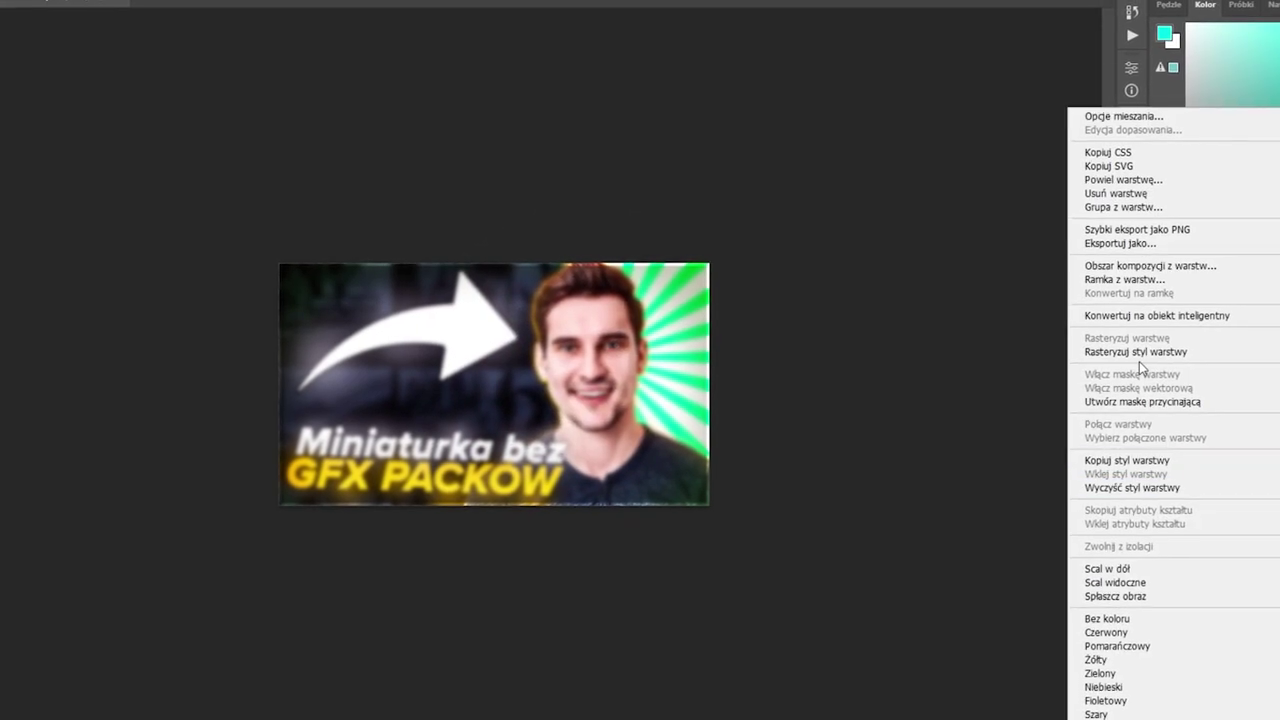
left_click(1140, 352)
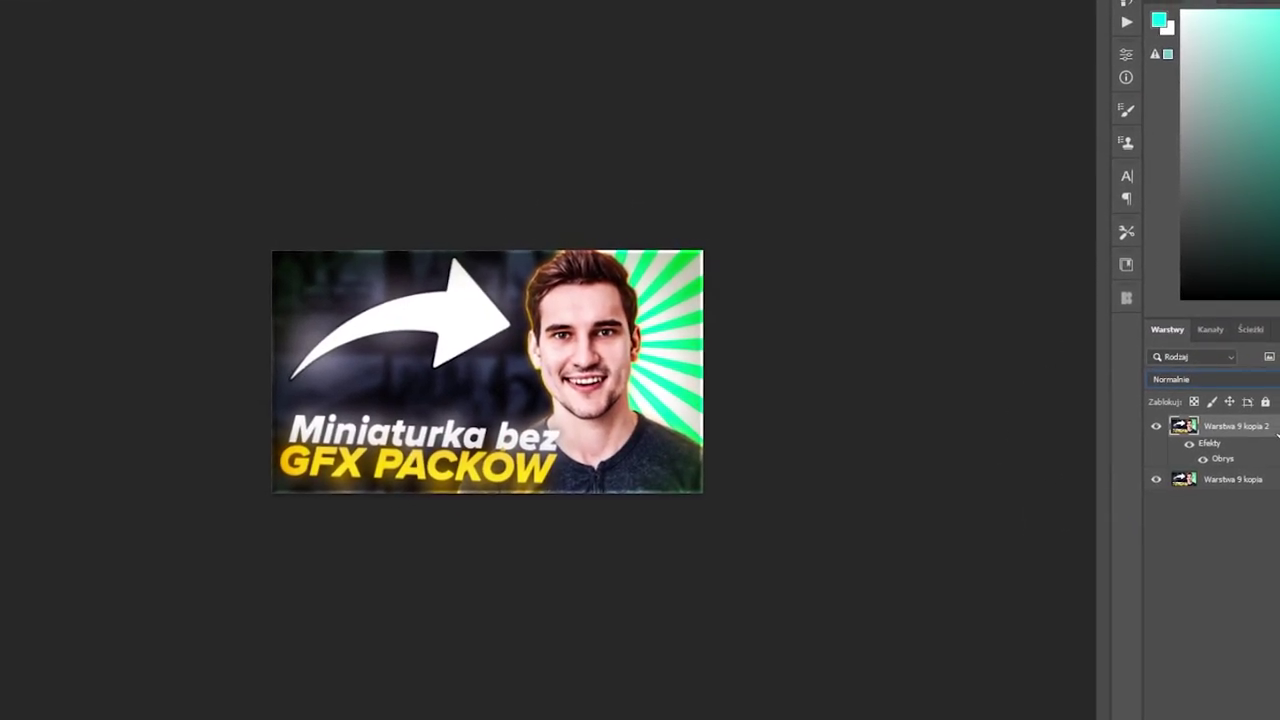
- Merge visible layers into Warstwa 1 and set the top layer's blend mode to Divide (Podziel)
right_click(1235, 438)
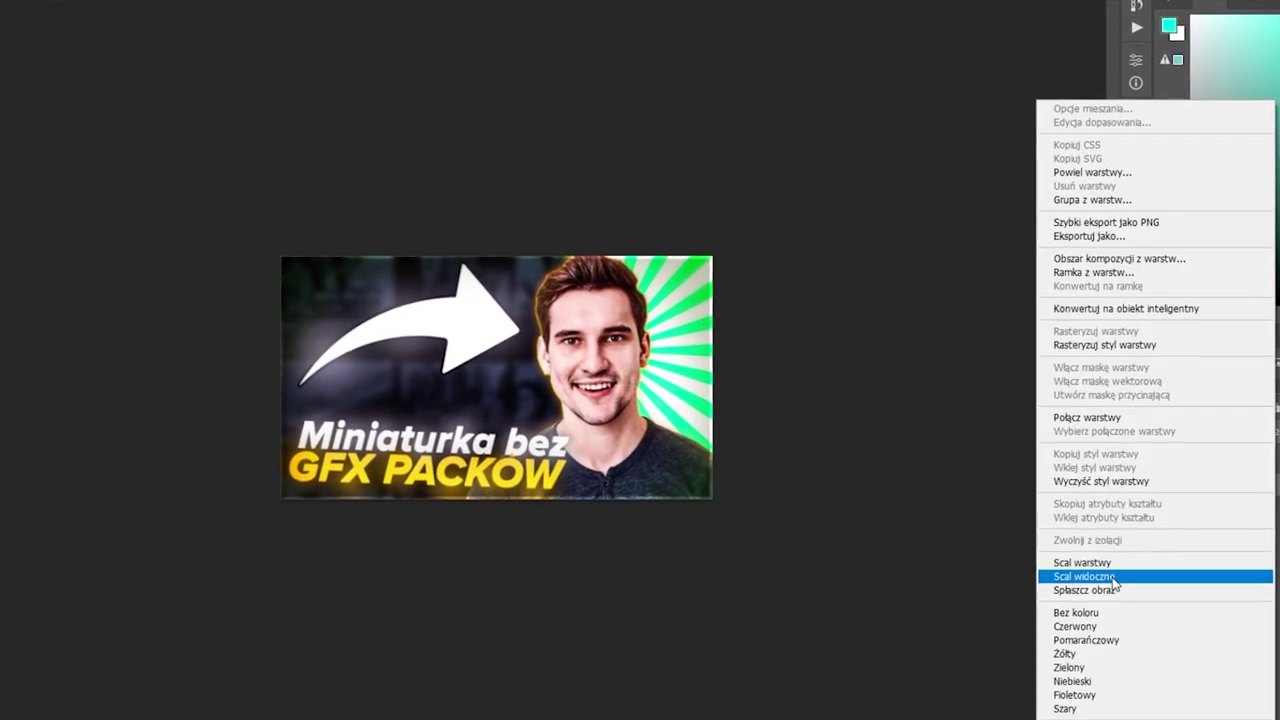
left_click(1154, 571)
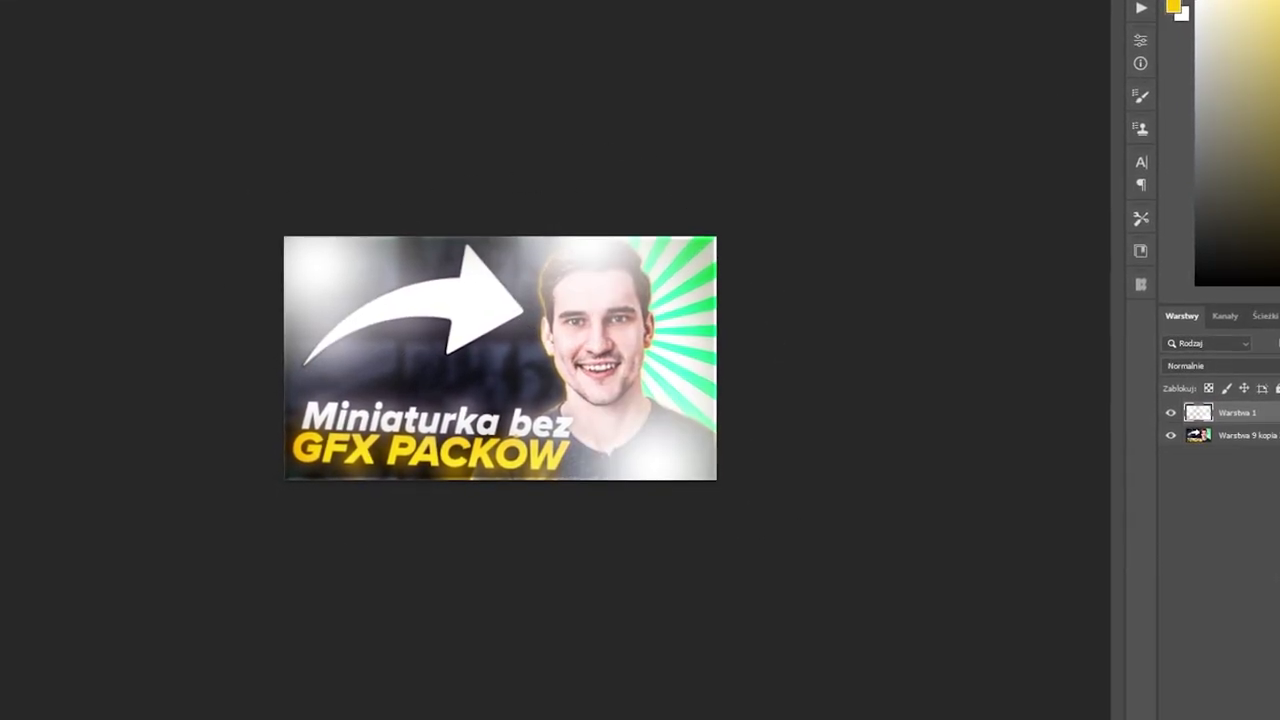
left_click(1176, 369)
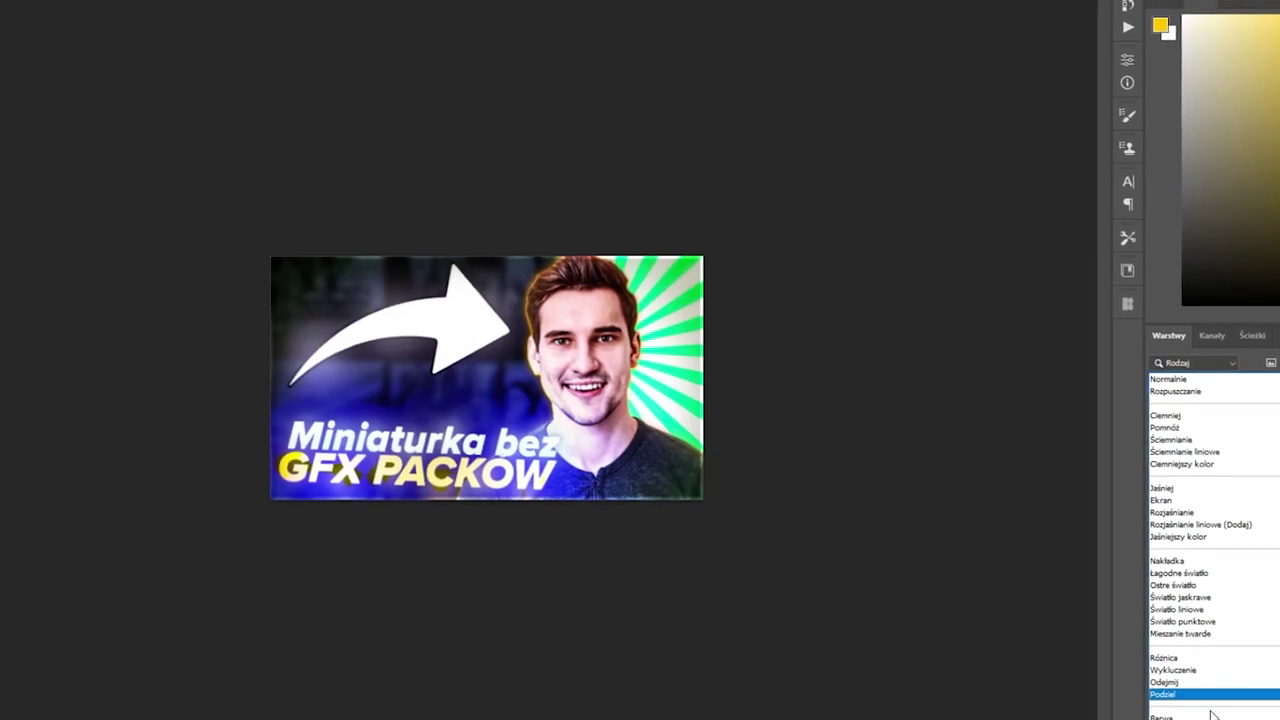
left_click(1163, 699)
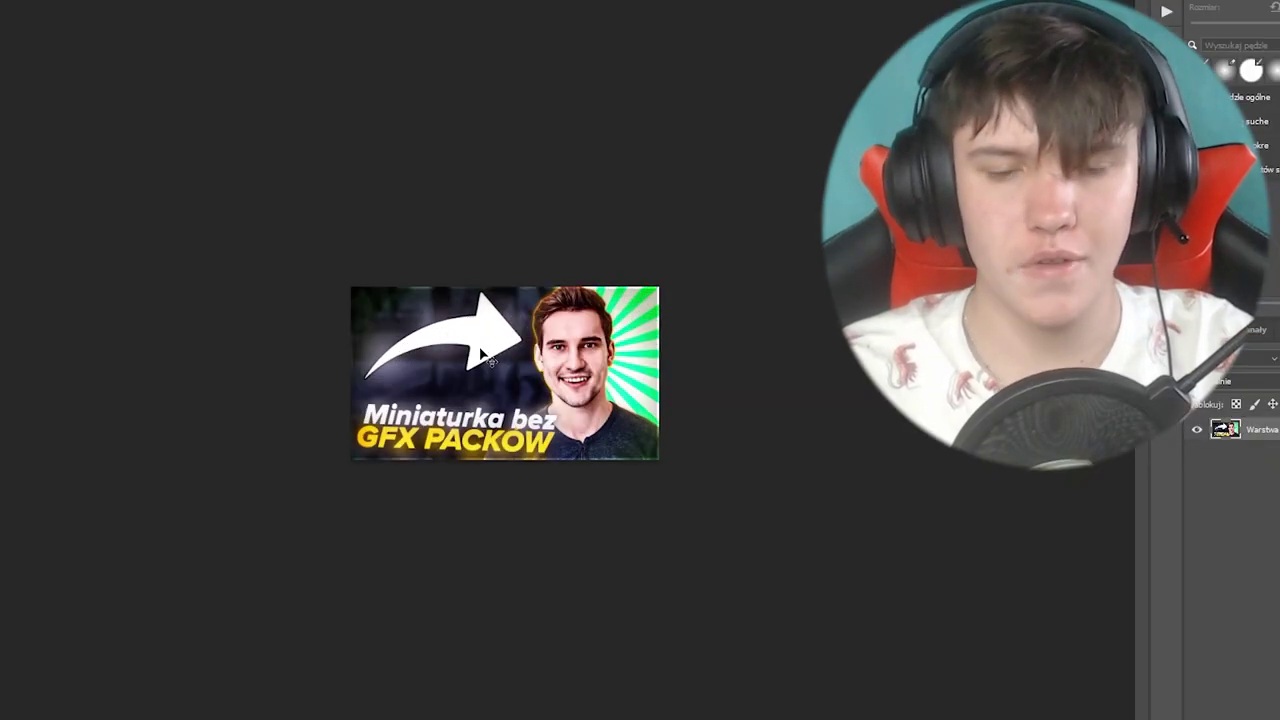
scroll(483, 355, "up", 3)
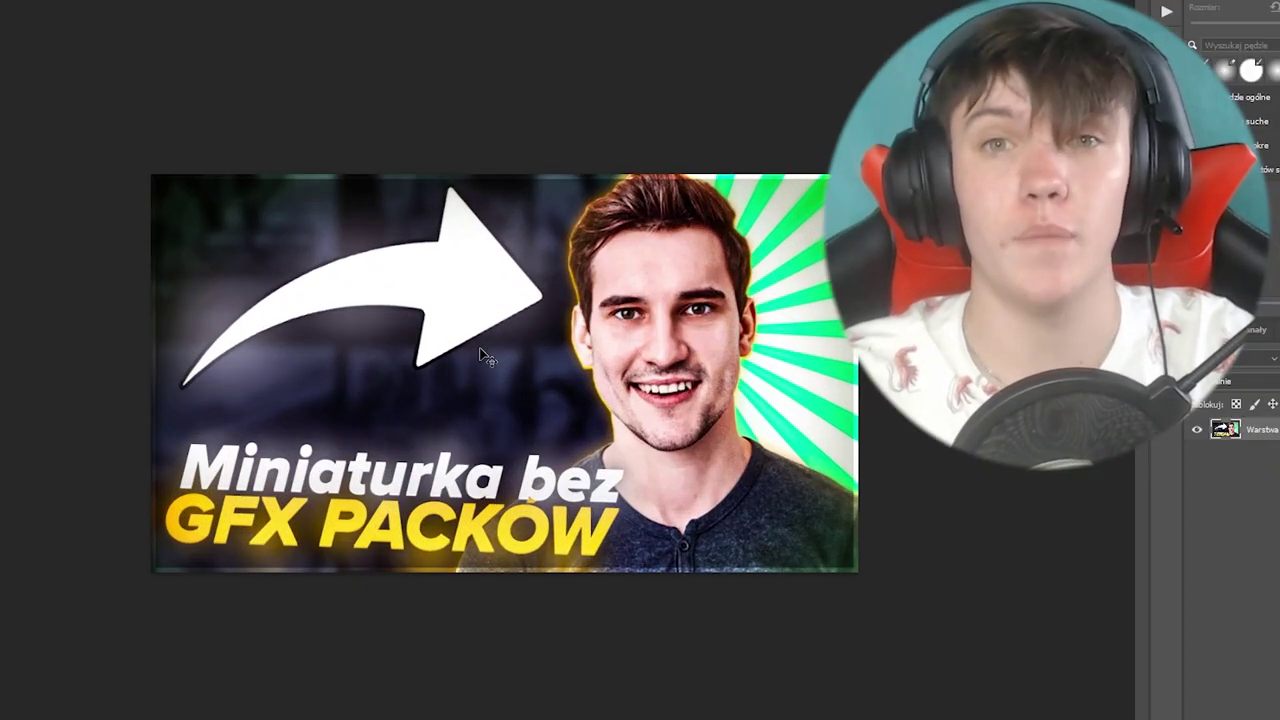